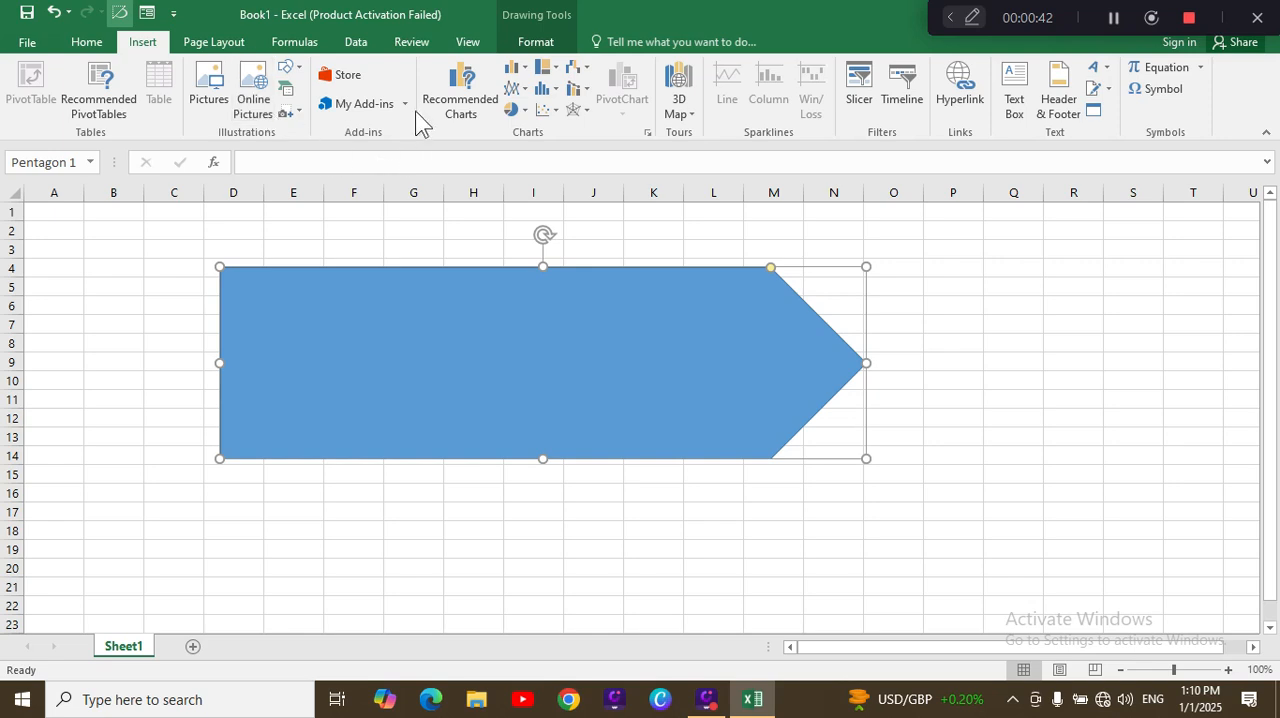
Step: Draw a spiky explosion shape about 2.55" high and 2.92" wide beside the pentagon's point
left_click(1110, 20)
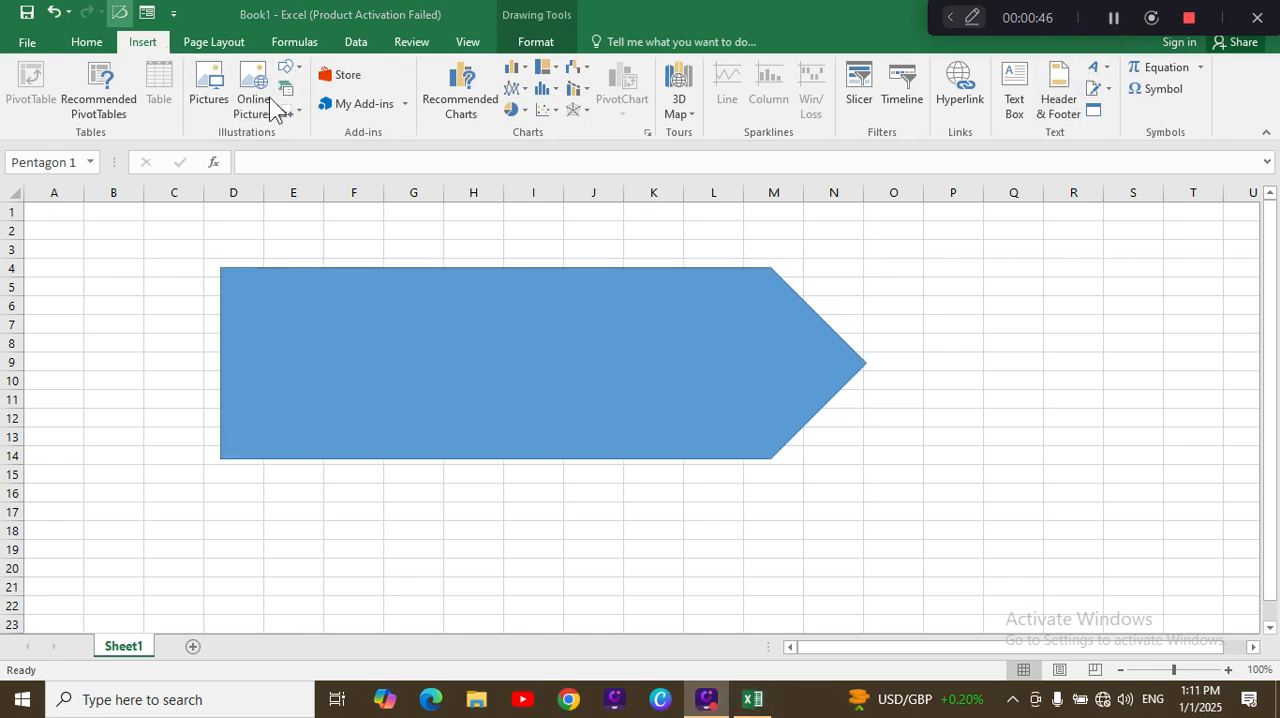
left_click(293, 70)
left_click(293, 72)
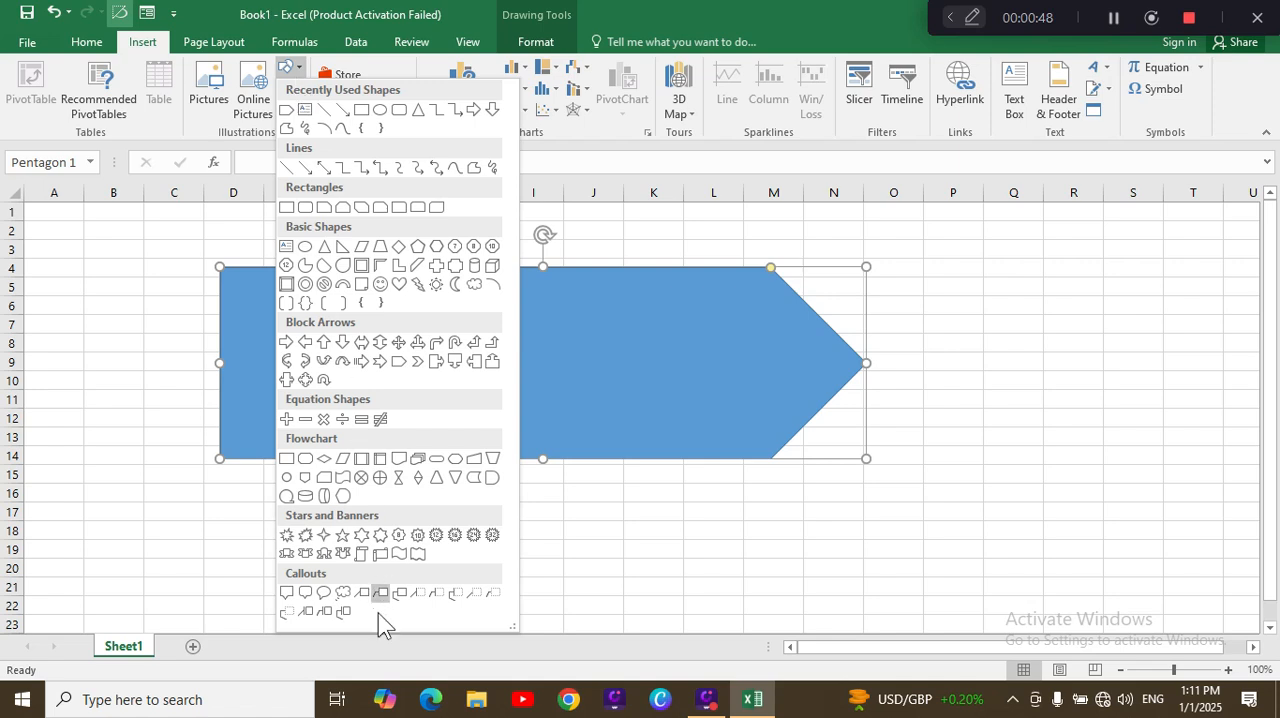
left_click(282, 537)
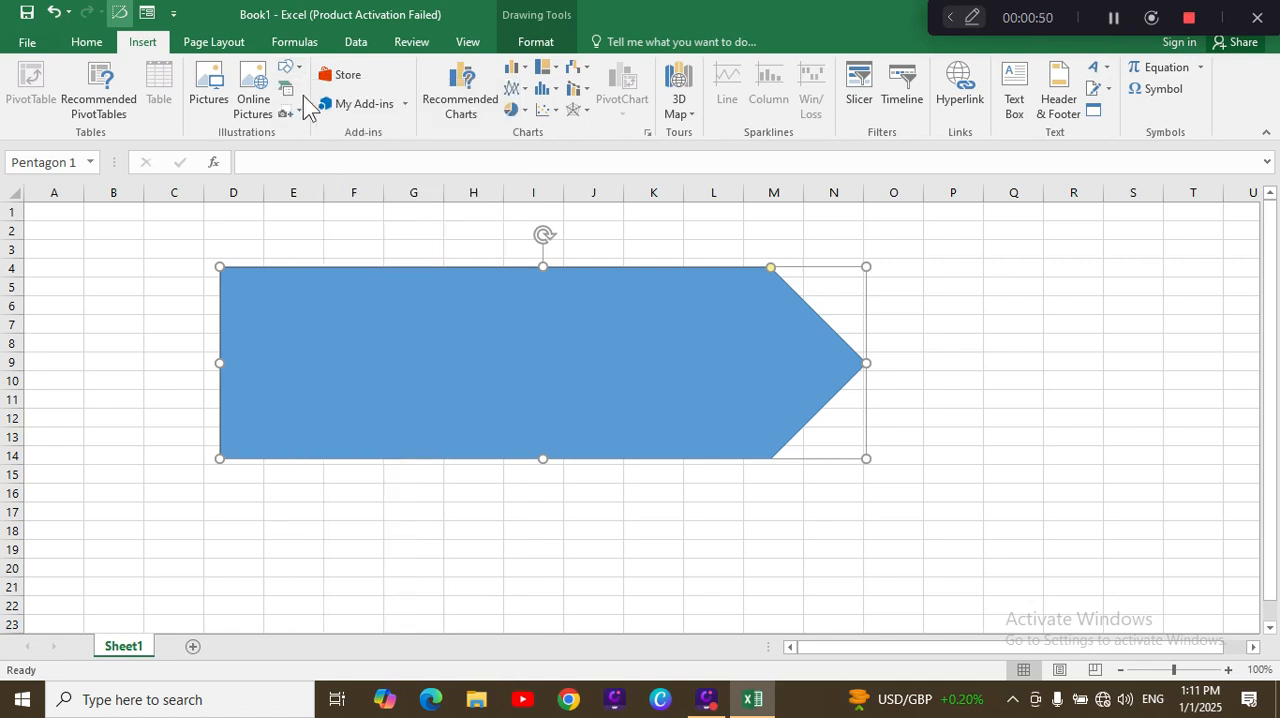
left_click(289, 70)
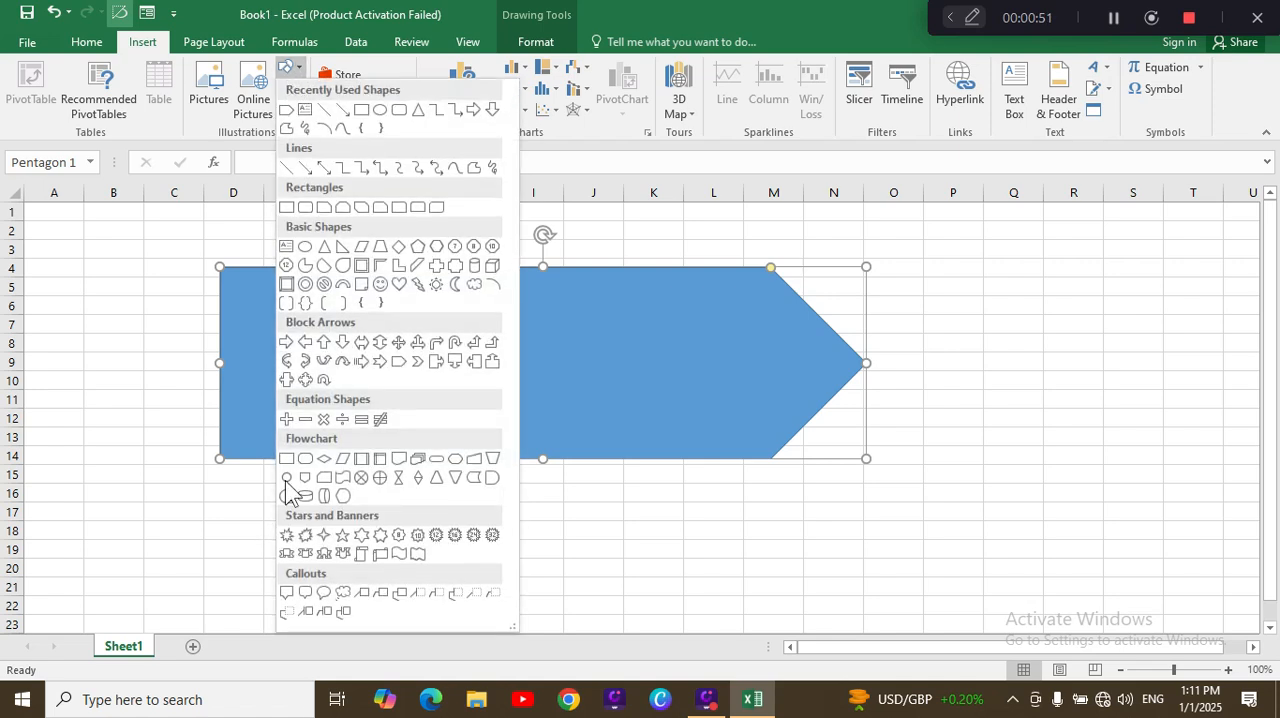
left_click(286, 535)
mouse_move(920, 265)
left_mouse_down()
mouse_move(1011, 492)
mouse_move(1183, 495)
left_mouse_up()
left_click(682, 508)
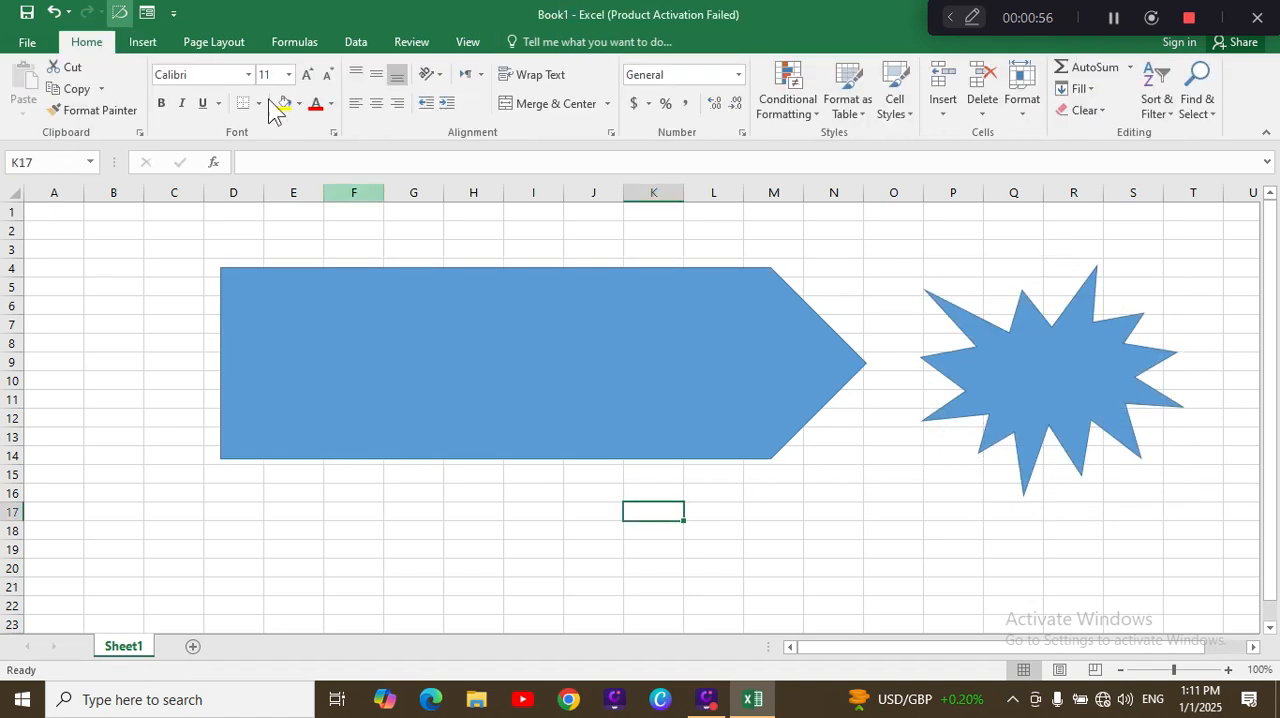
Step: Draw a down ribbon about 0.98" high and 3.78" wide below the pentagon and shift it about two columns rightward
left_click(150, 42)
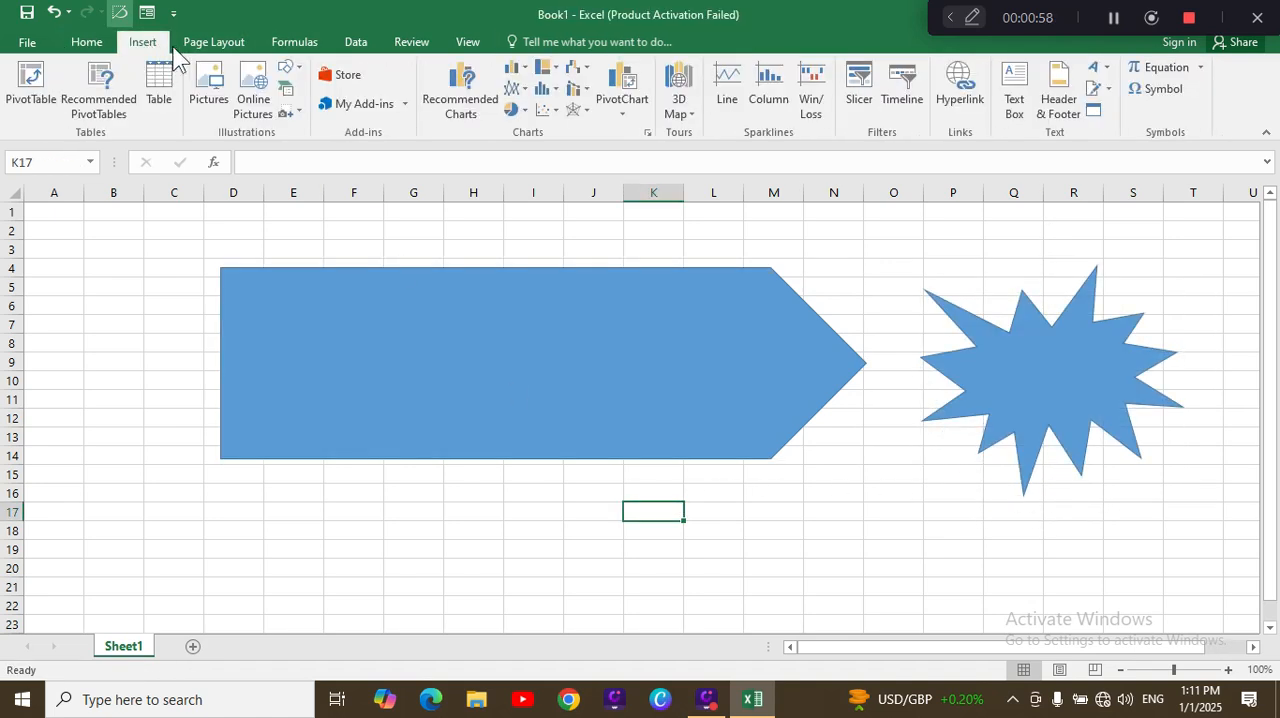
left_click(298, 72)
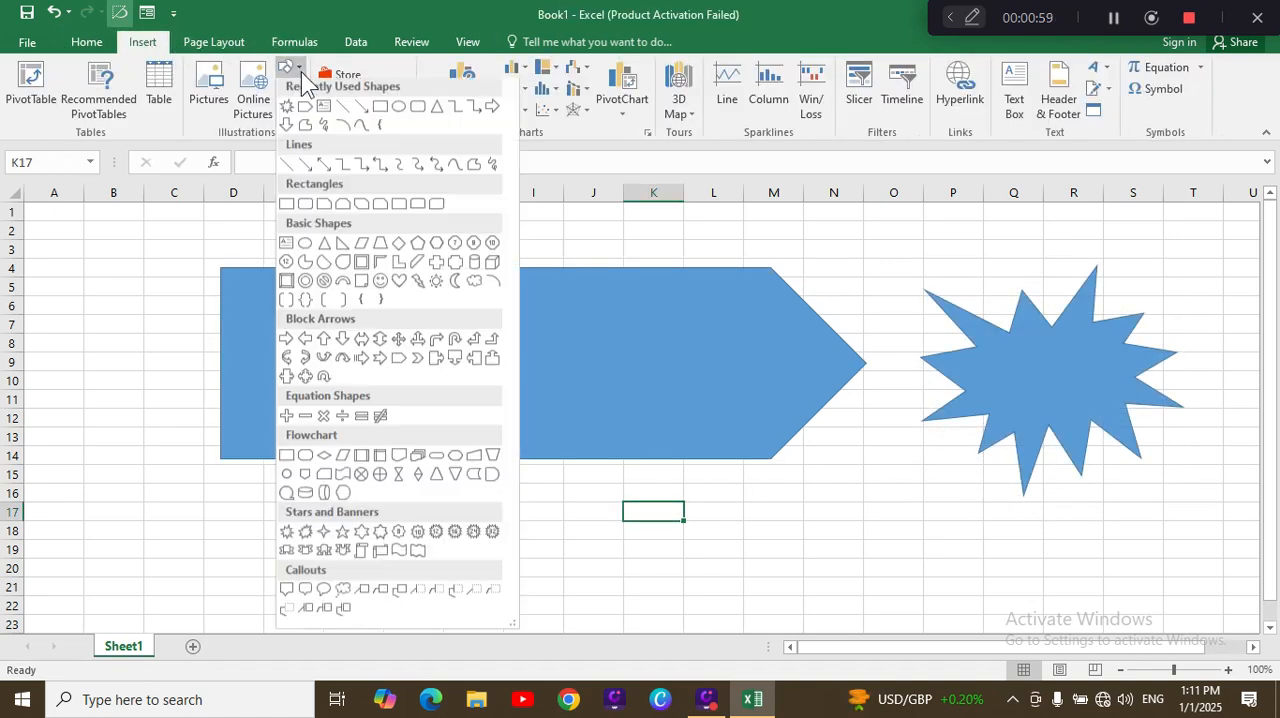
left_click(309, 558)
left_click_drag(309, 520, 649, 608)
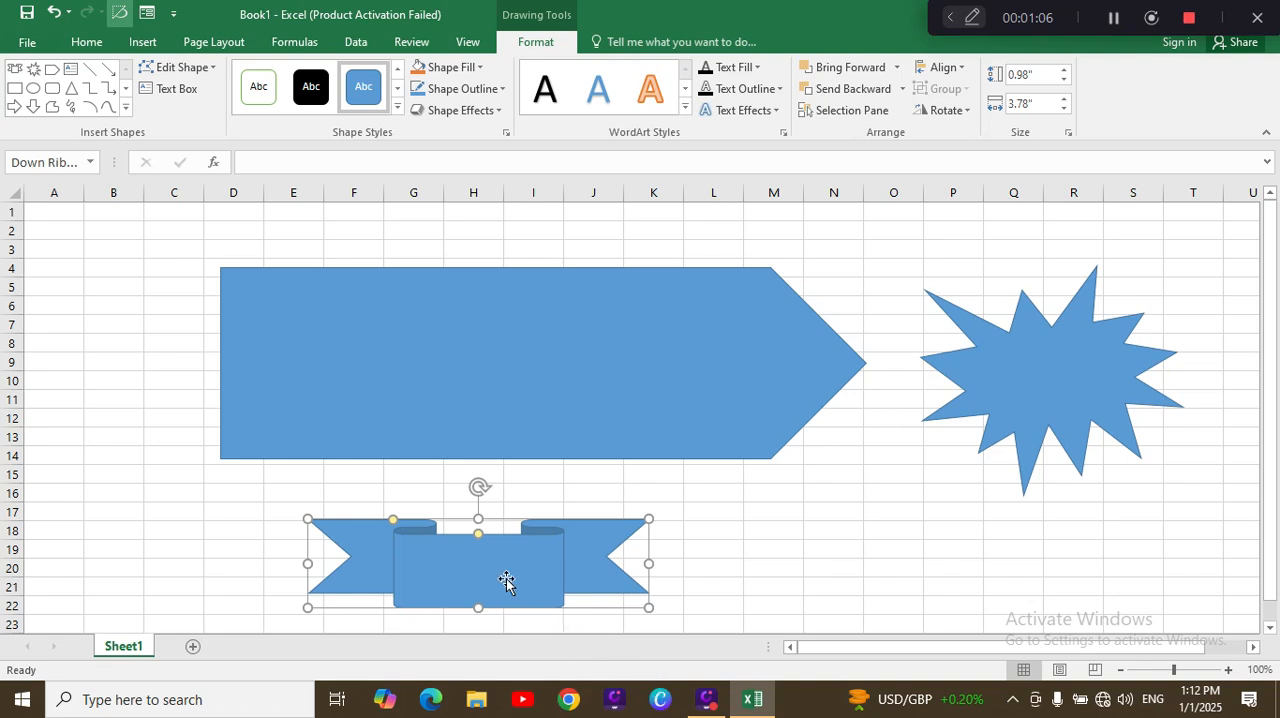
left_click_drag(510, 580, 660, 579)
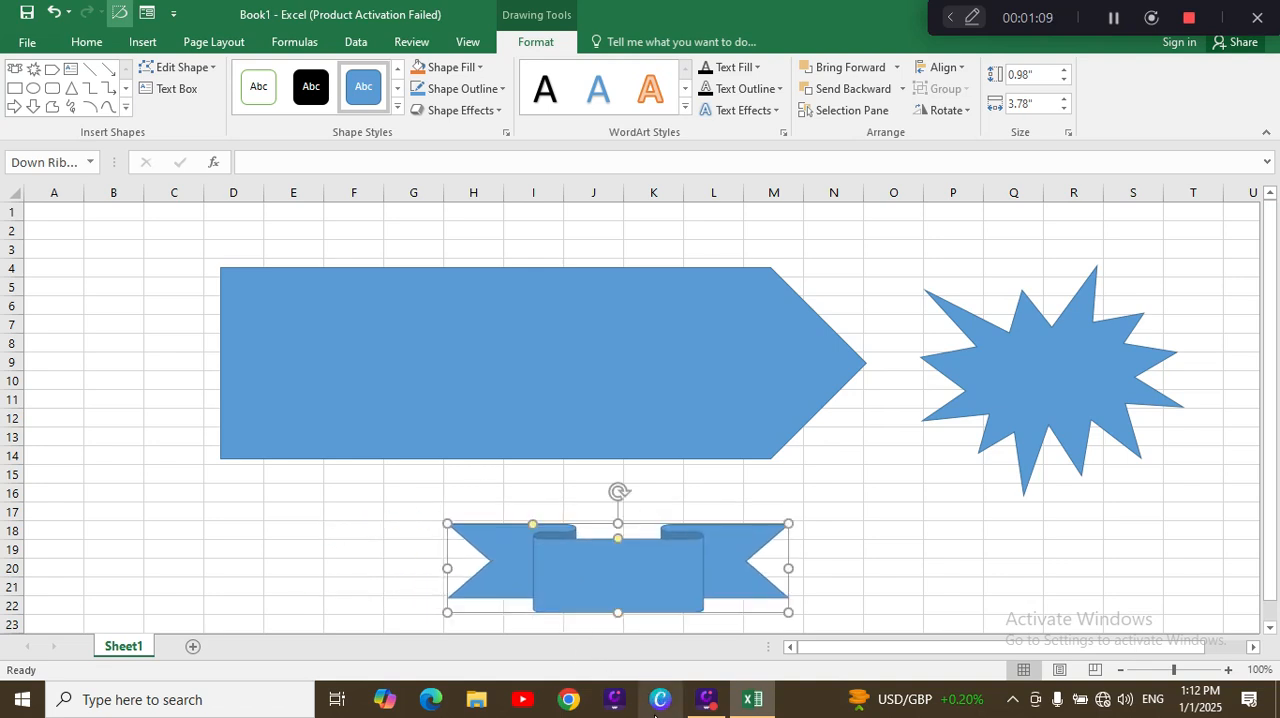
Step: Delete the ribbon, pentagon and explosion shapes from the sheet
key("Delete")
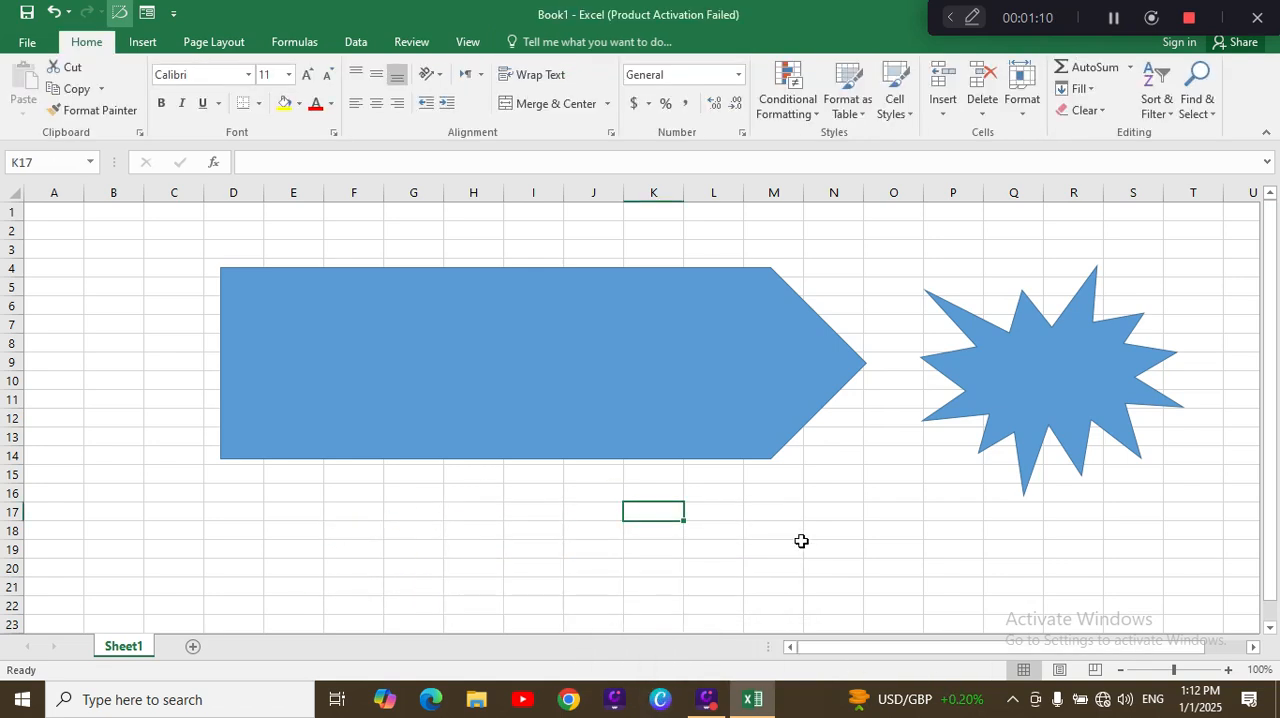
left_click(645, 383)
key("Delete")
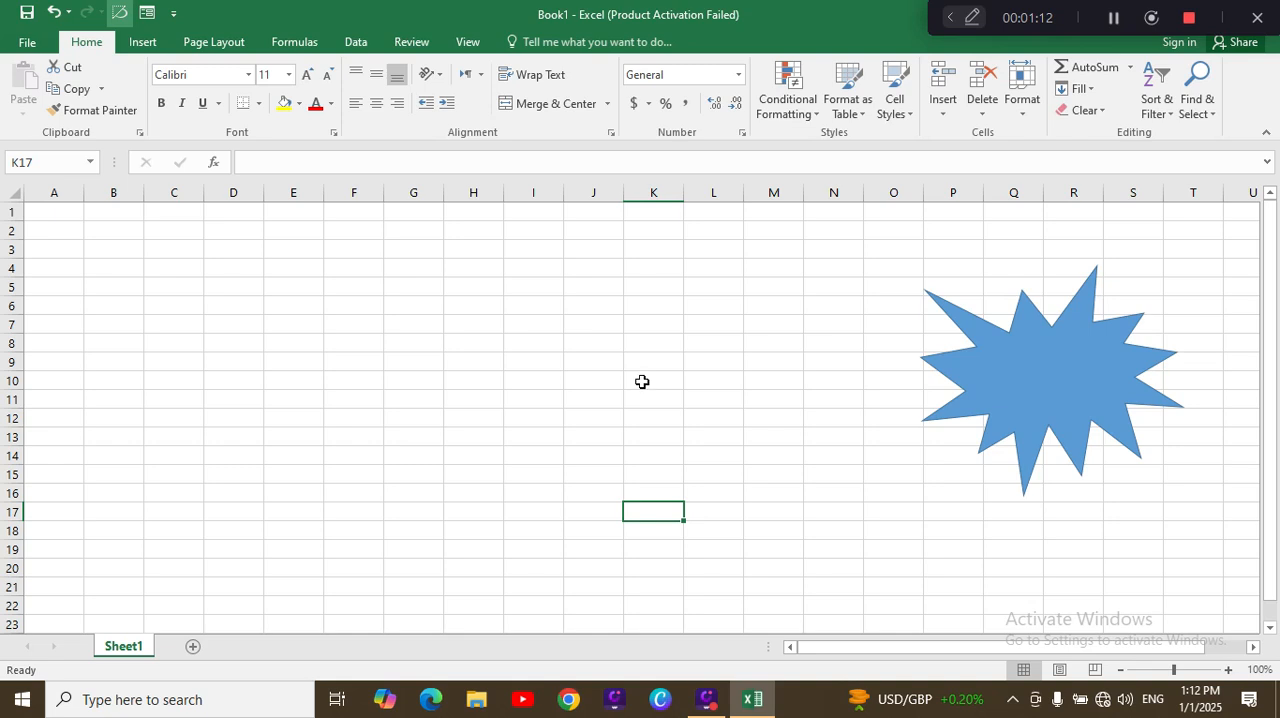
left_click(957, 396)
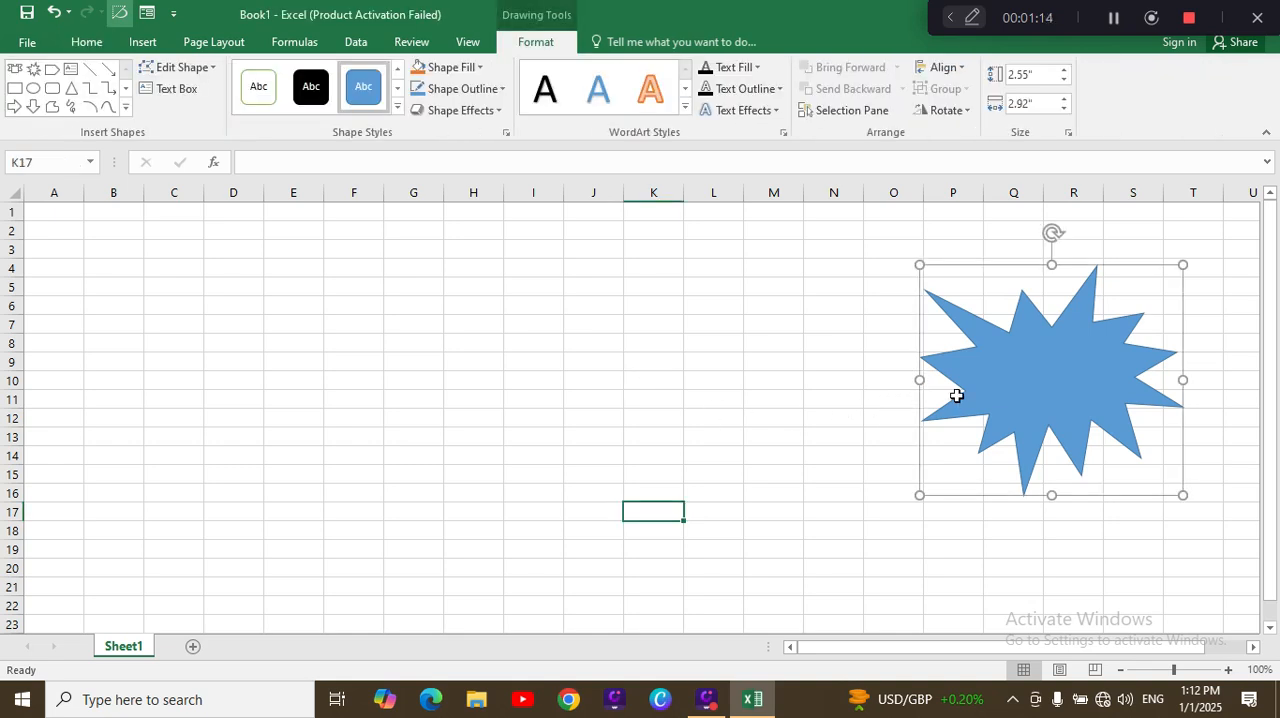
key("Delete")
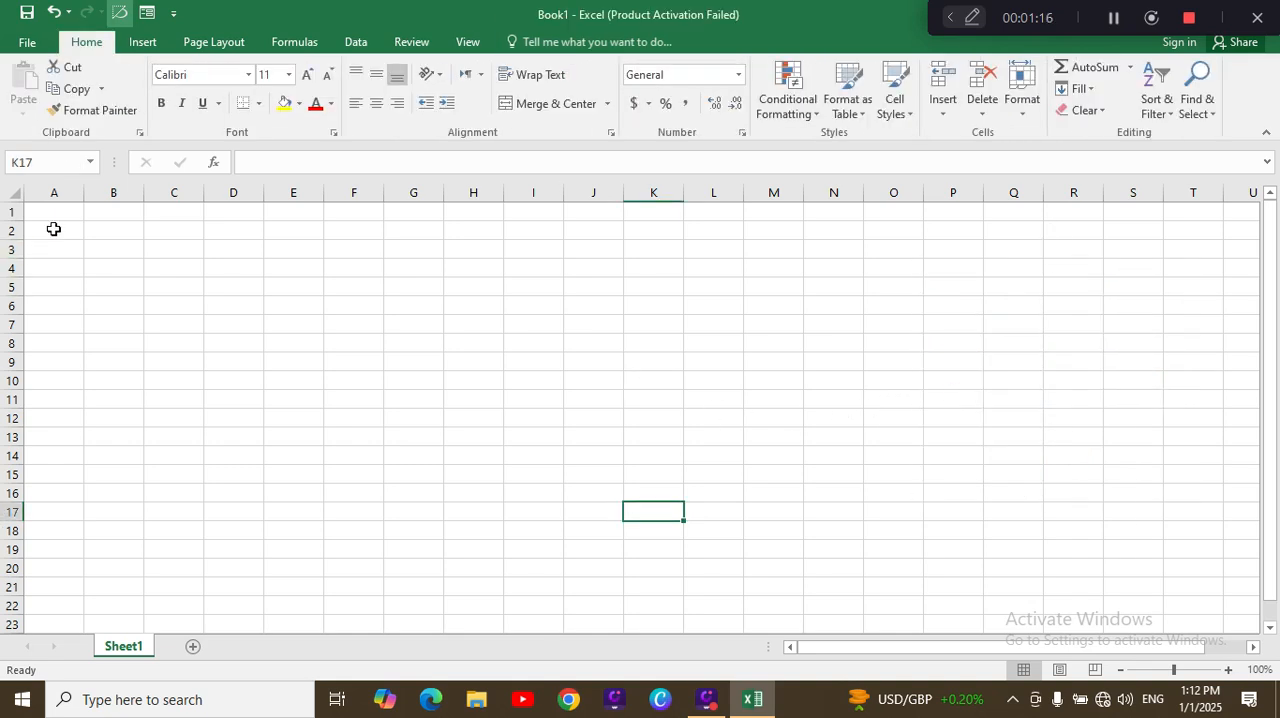
Step: Insert a Picture Caption List SmartArt graphic into the sheet
left_click(142, 42)
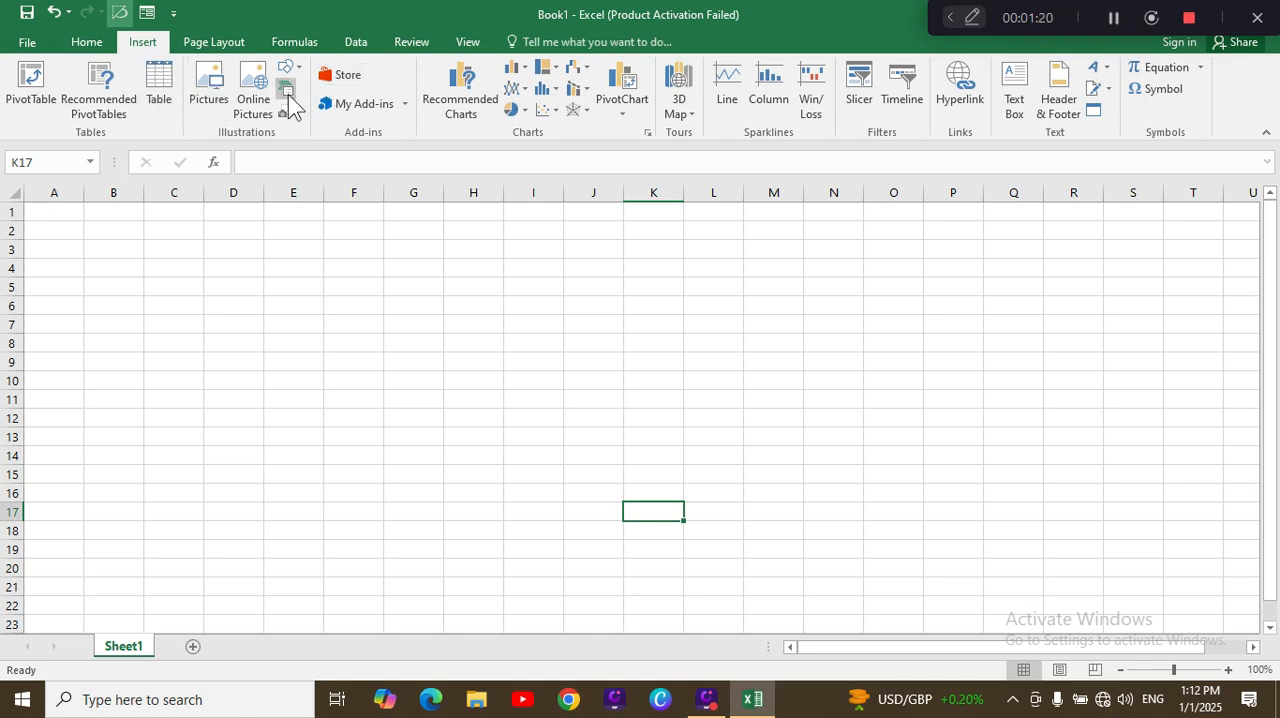
left_click(287, 90)
left_click_drag(527, 174, 542, 151)
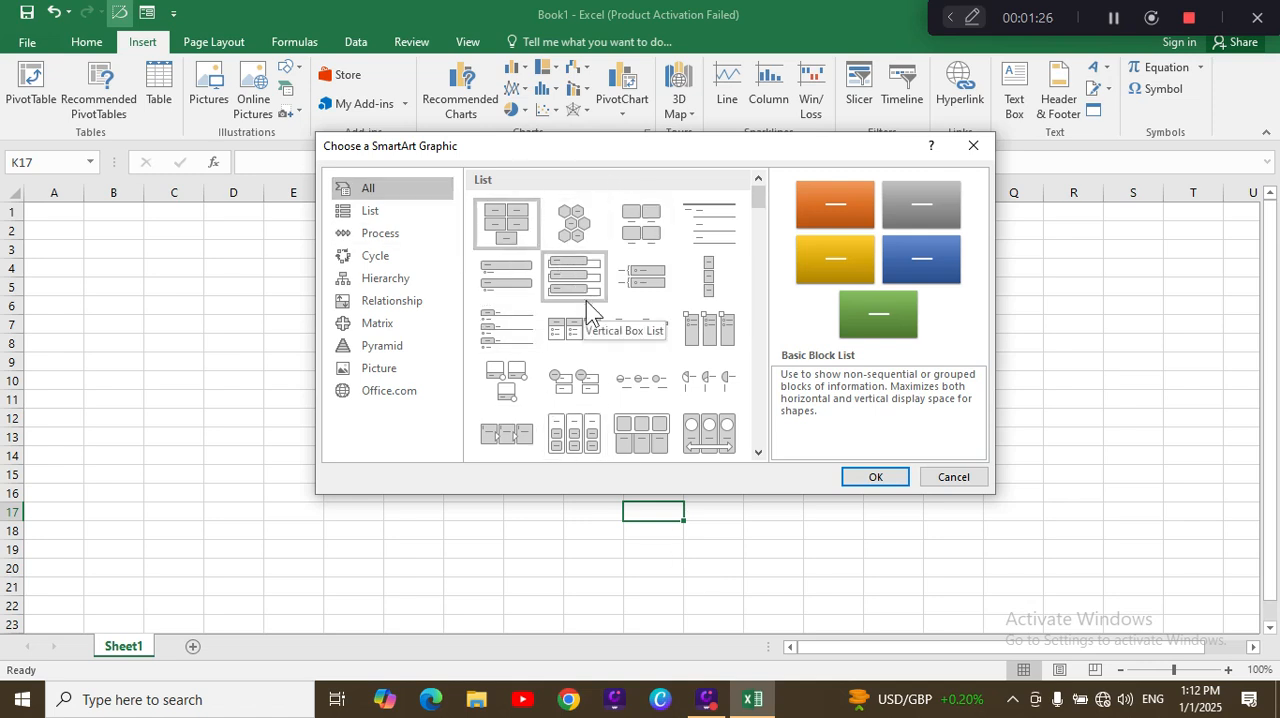
left_click(630, 242)
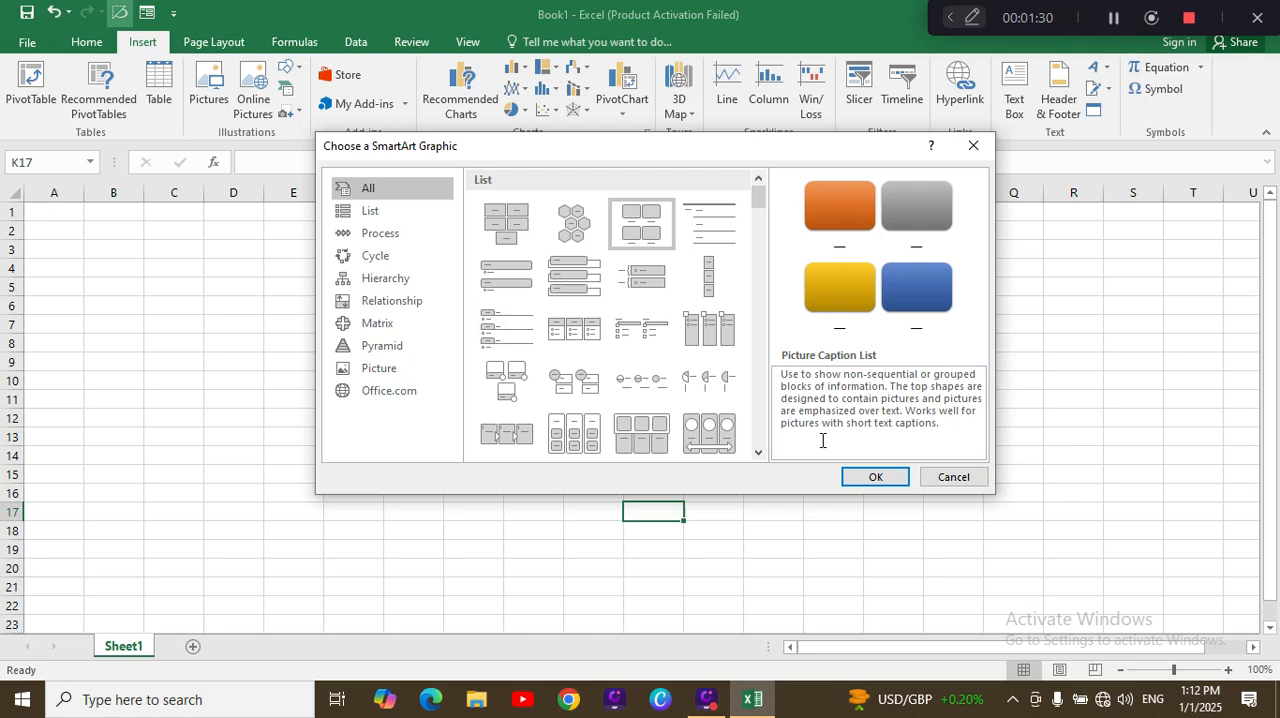
left_click(862, 482)
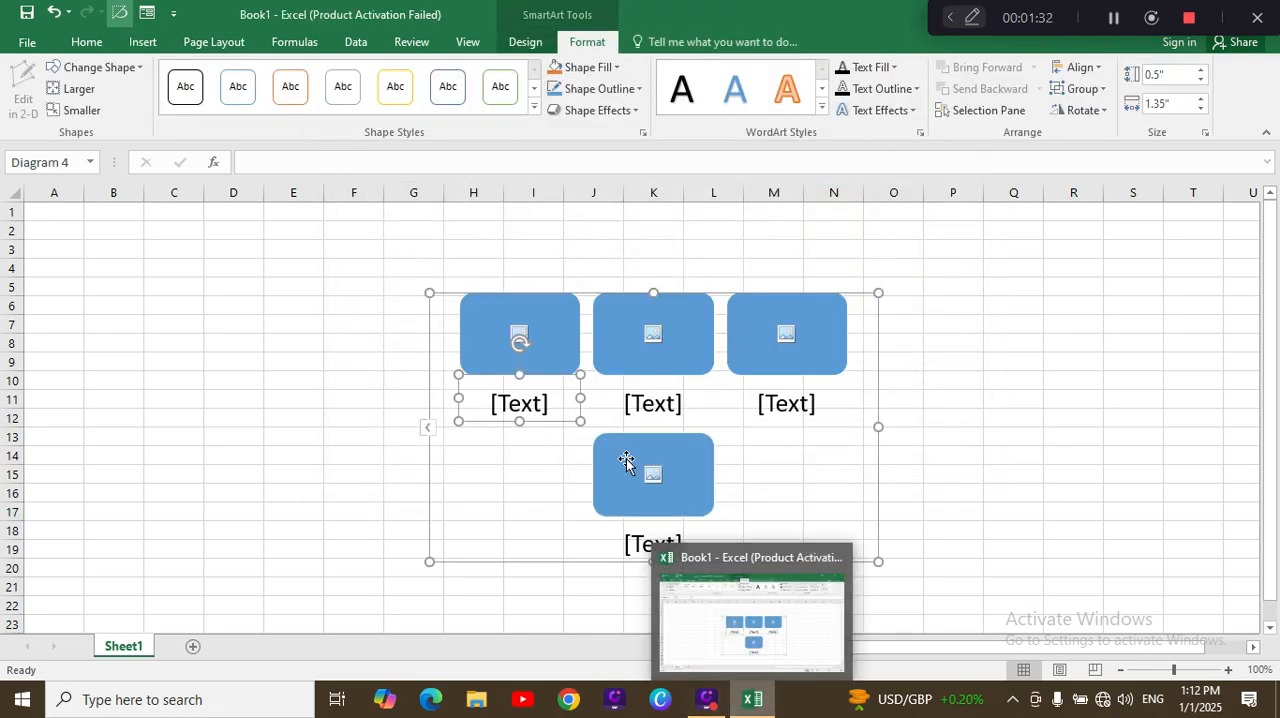
Step: Fill in the four SmartArt captions with one short sample name each
left_click(541, 360)
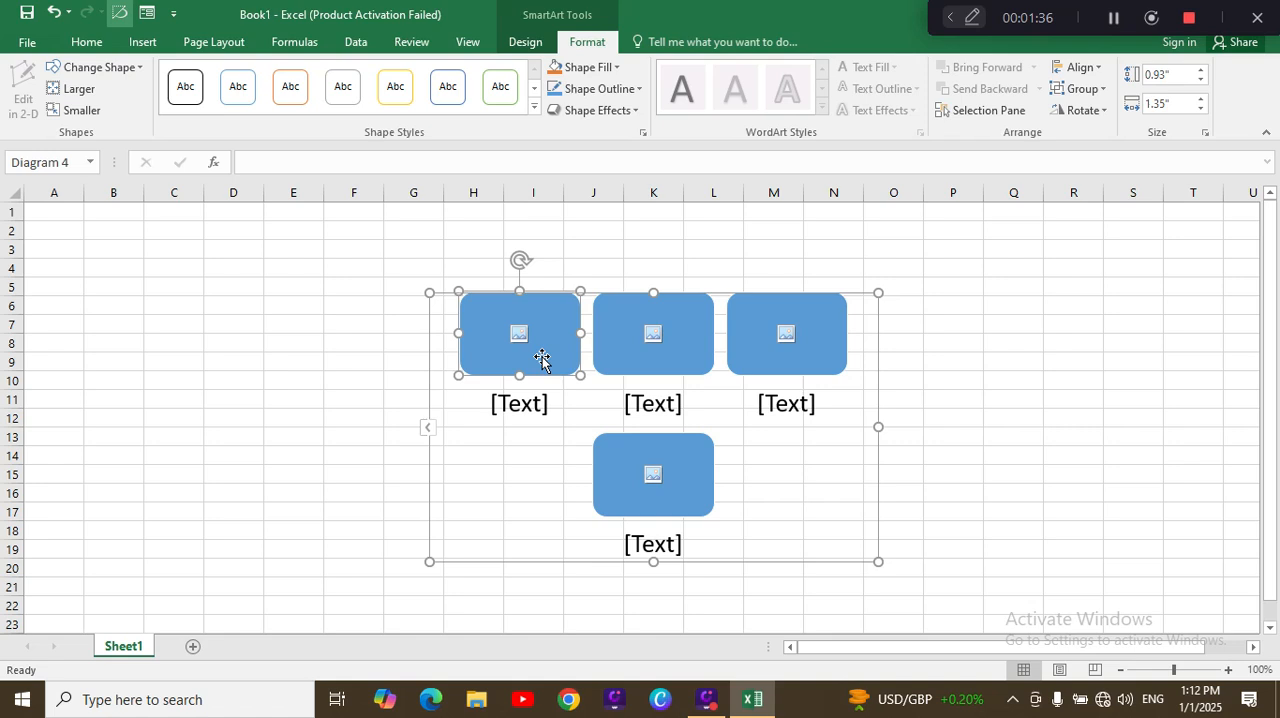
left_click(524, 404)
type("jan")
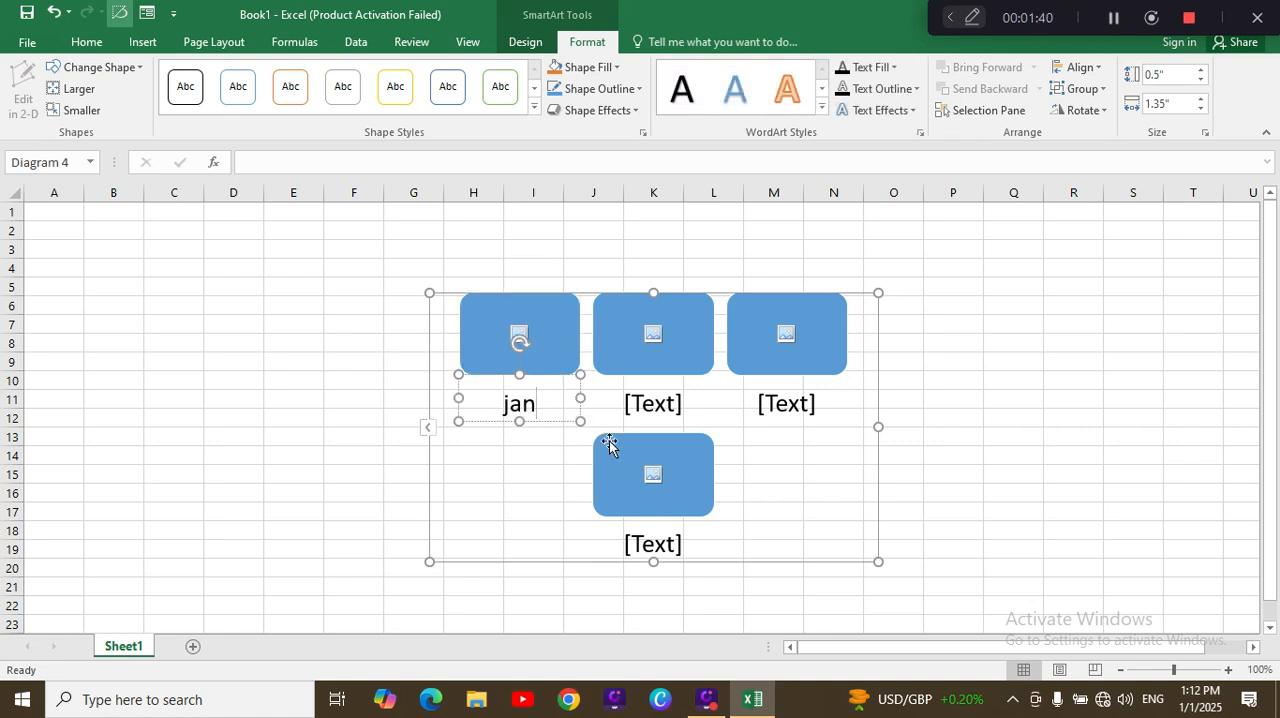
left_click(661, 400)
type("khan")
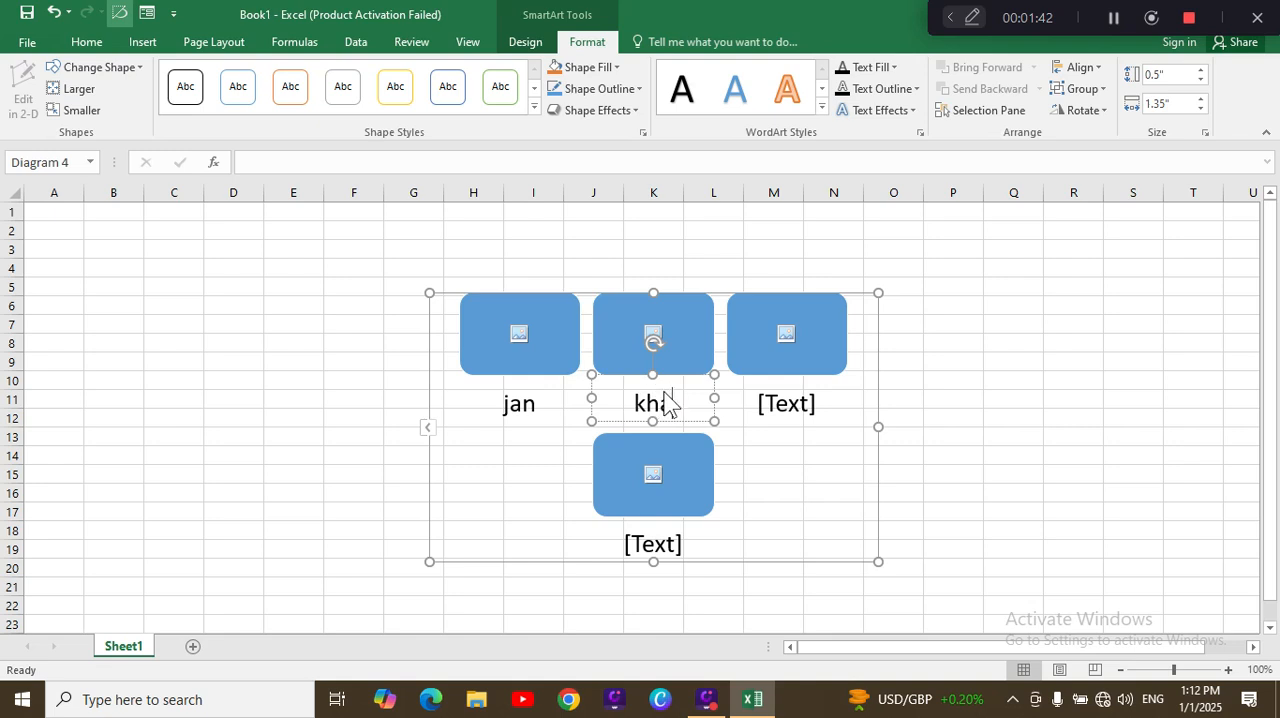
left_click(802, 413)
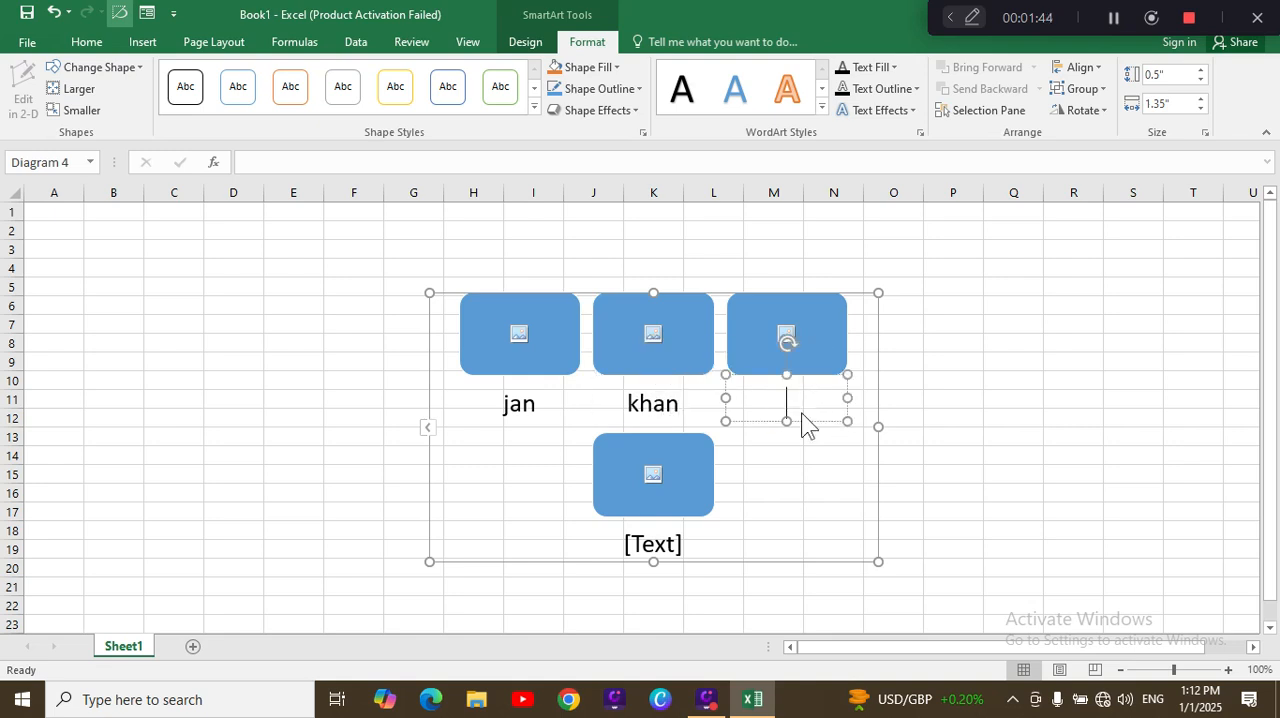
type("wali")
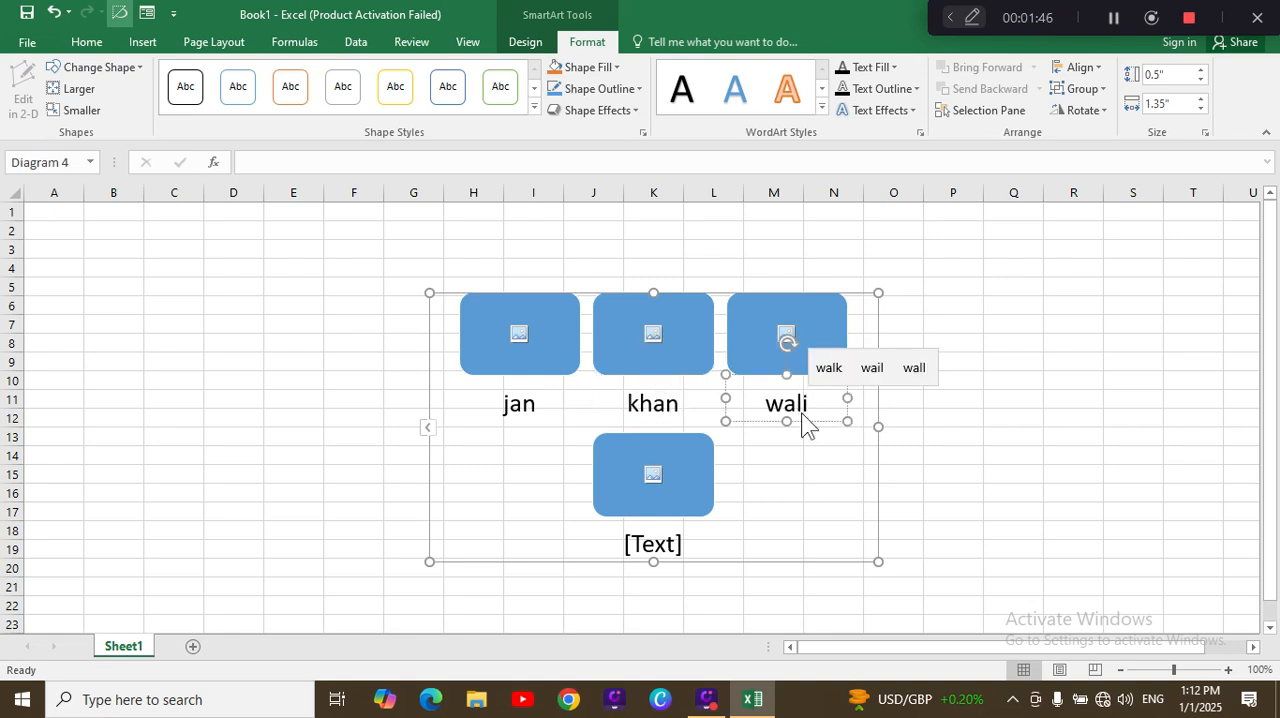
left_click(655, 545)
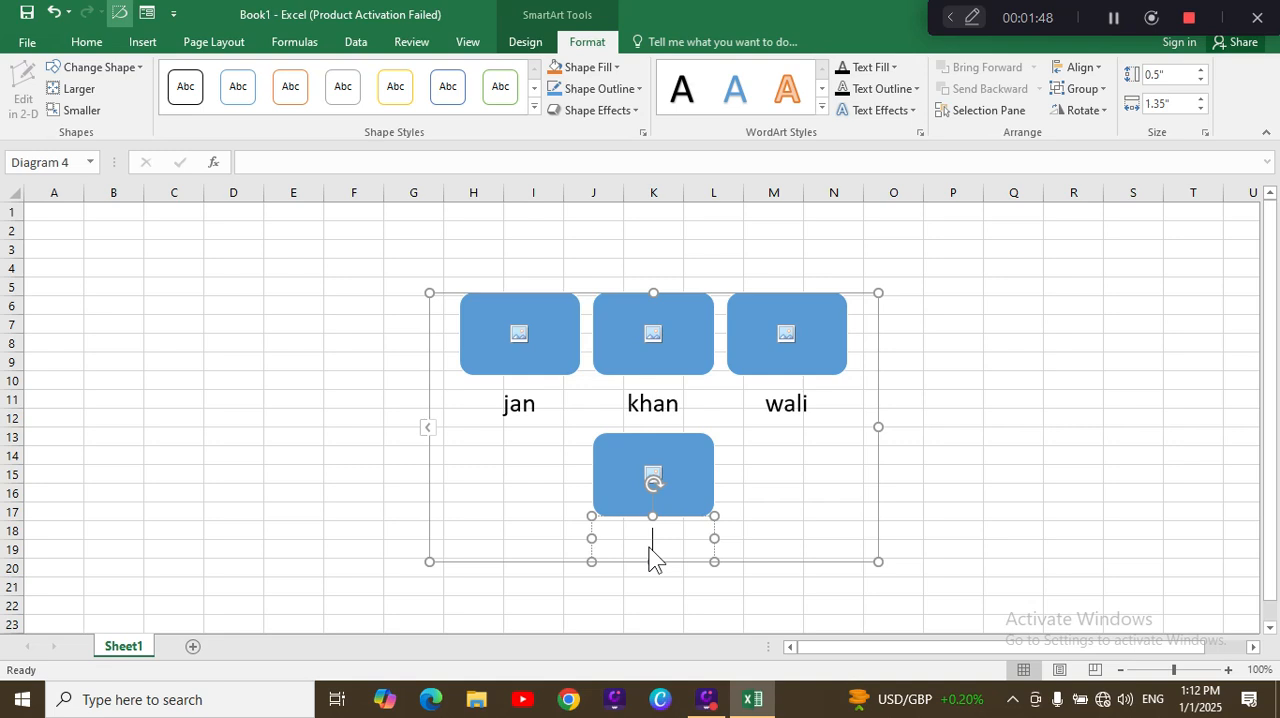
type("kaka")
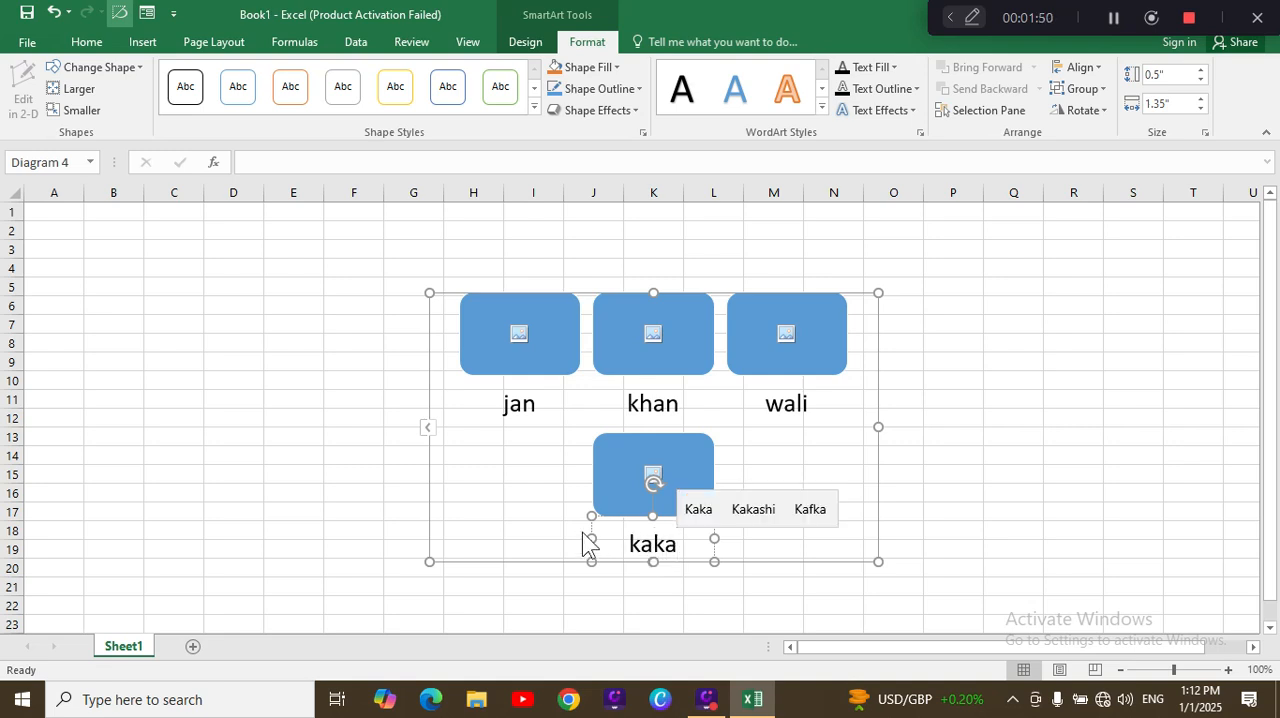
Step: Try to insert a picture into the SmartArt's first picture placeholder
left_click(520, 335)
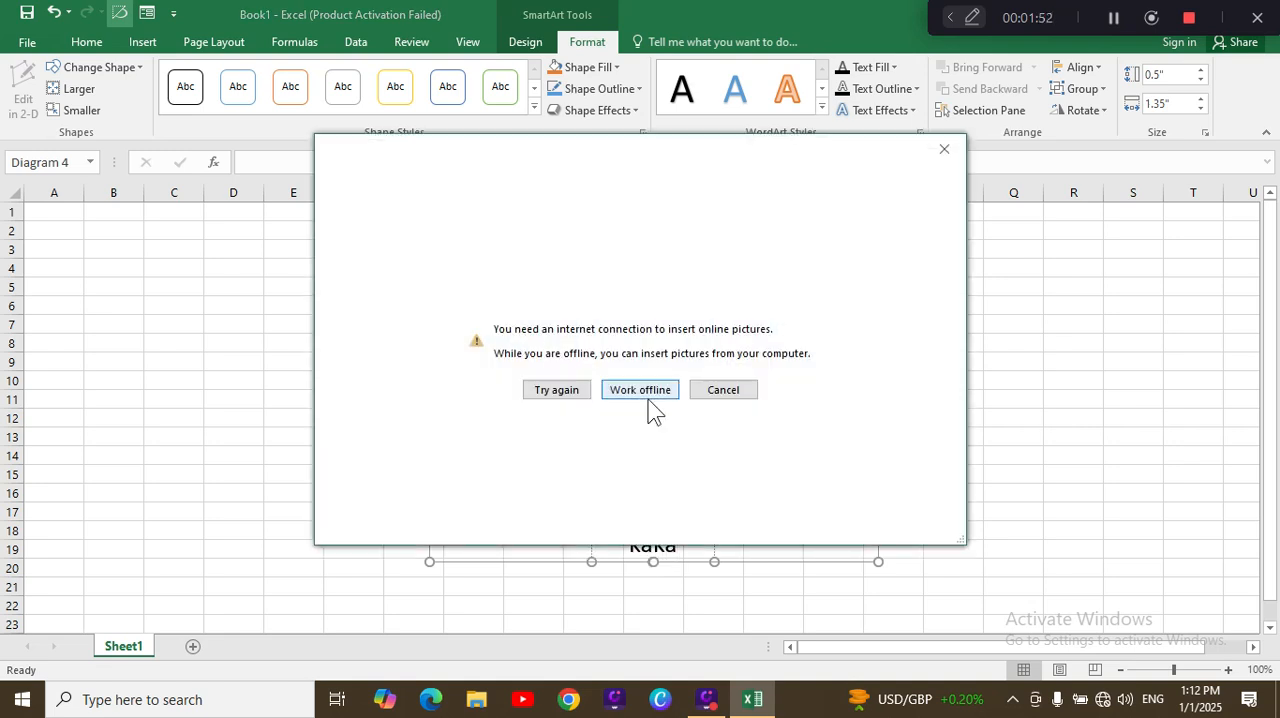
left_click(725, 391)
left_click(513, 339)
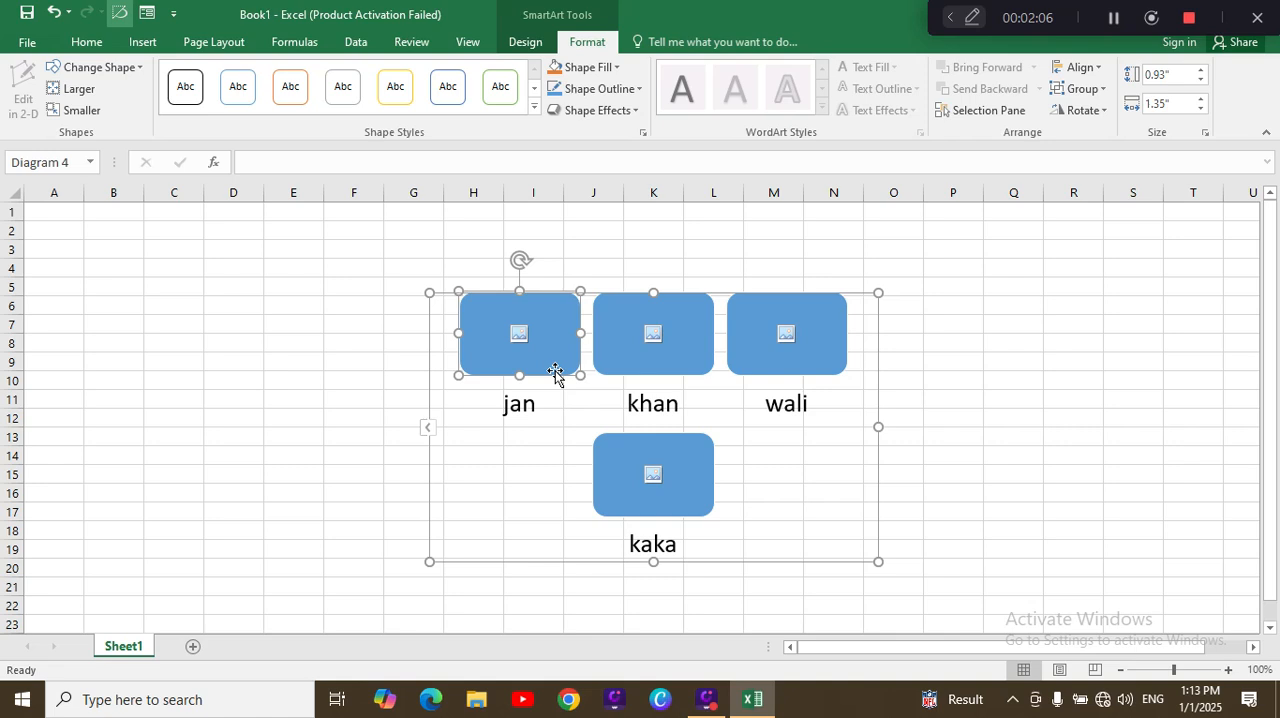
Step: Open the SmartArt's text list and add a new item "mama" after the first caption
left_click(427, 432)
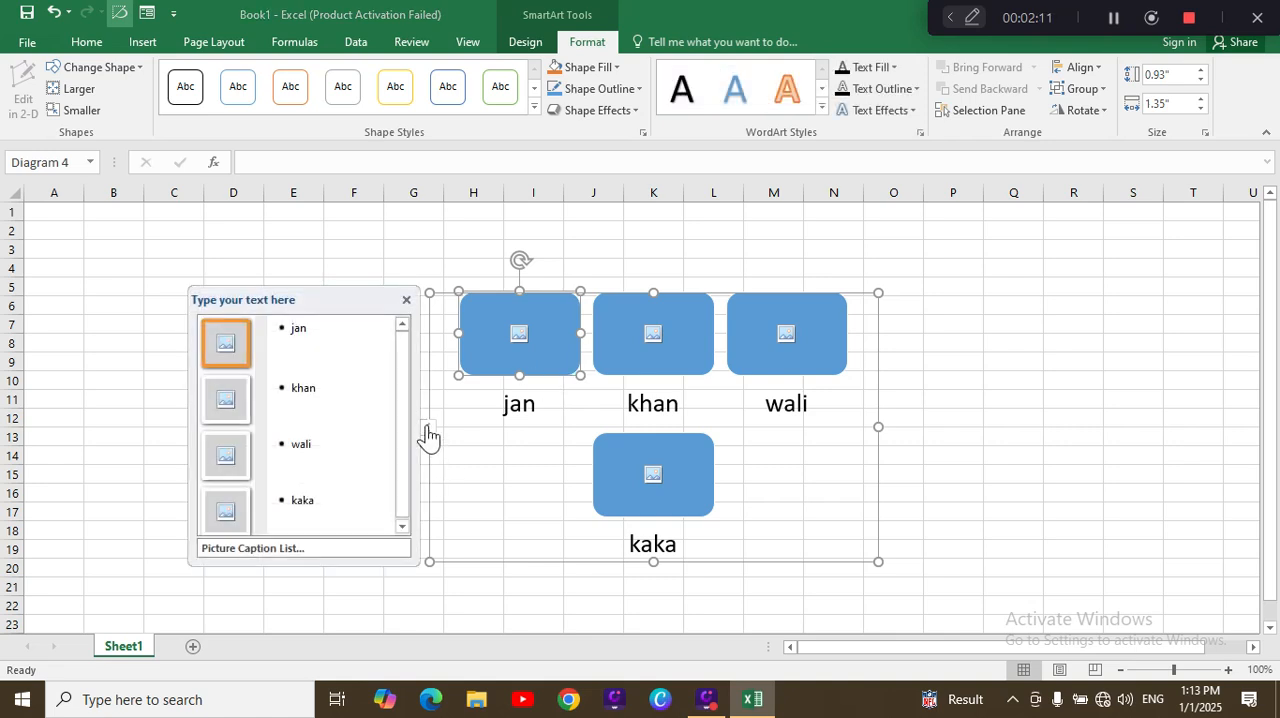
left_click(325, 328)
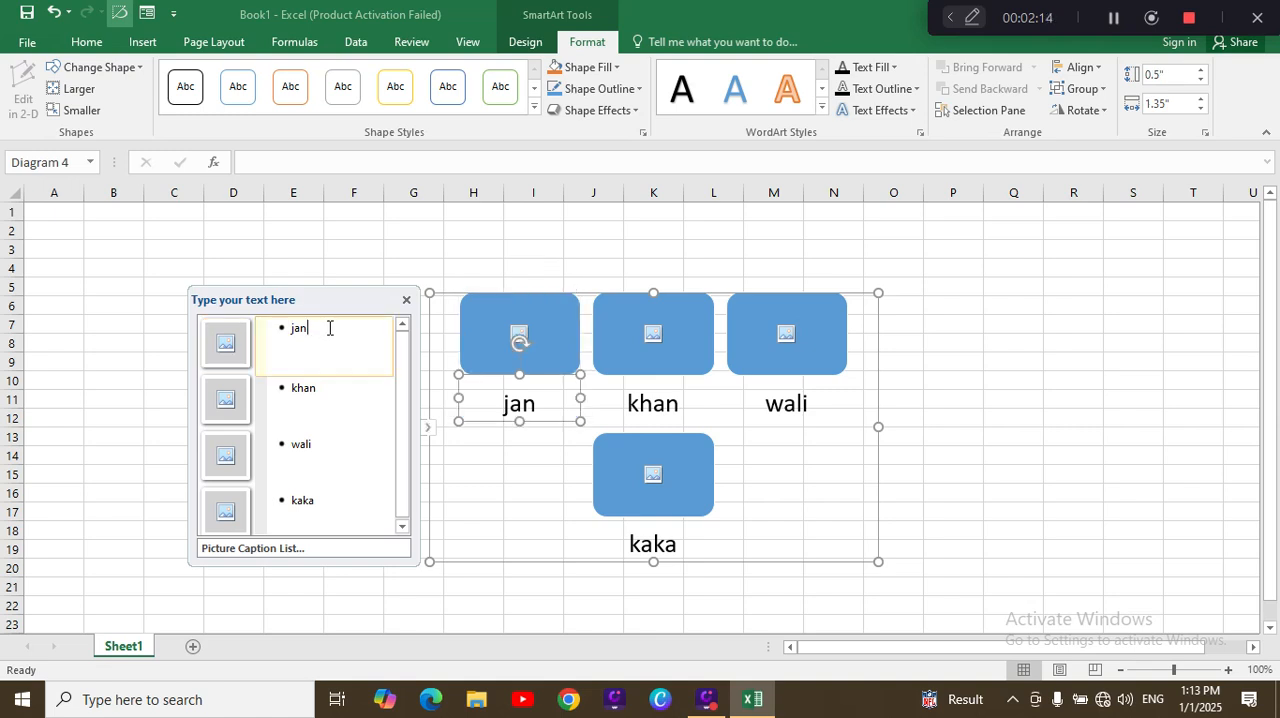
key("Return")
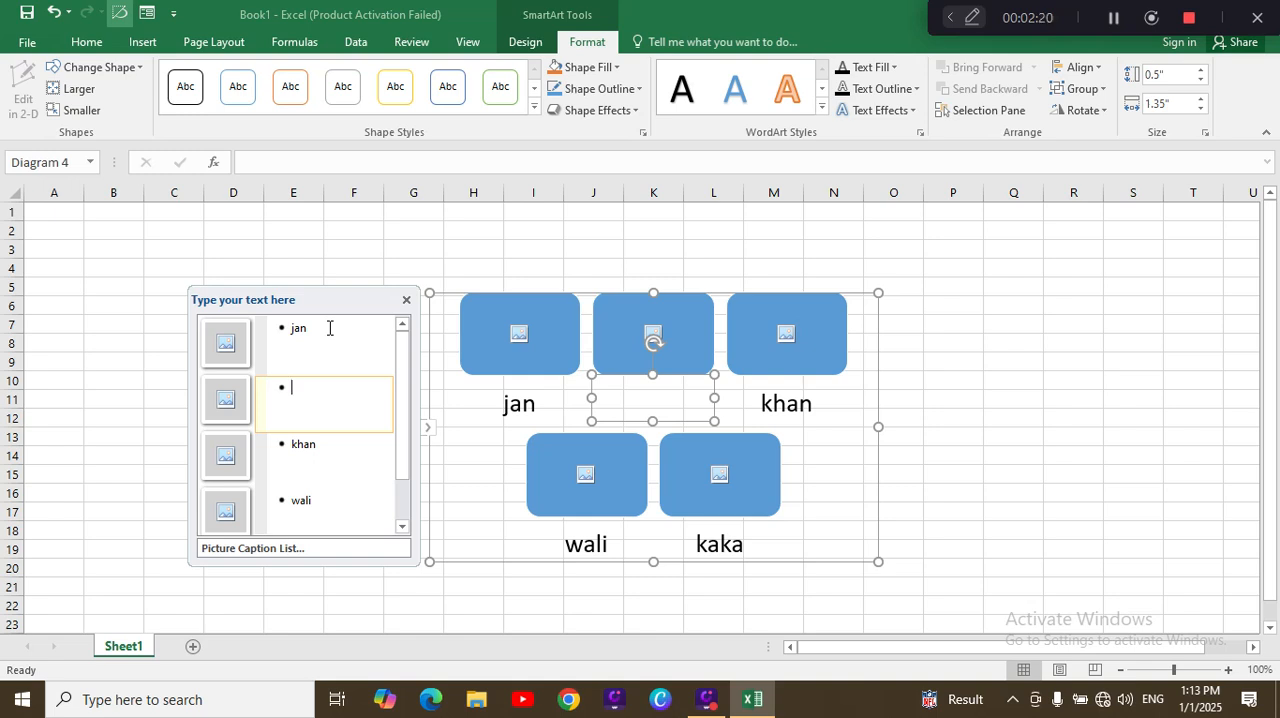
type("mama")
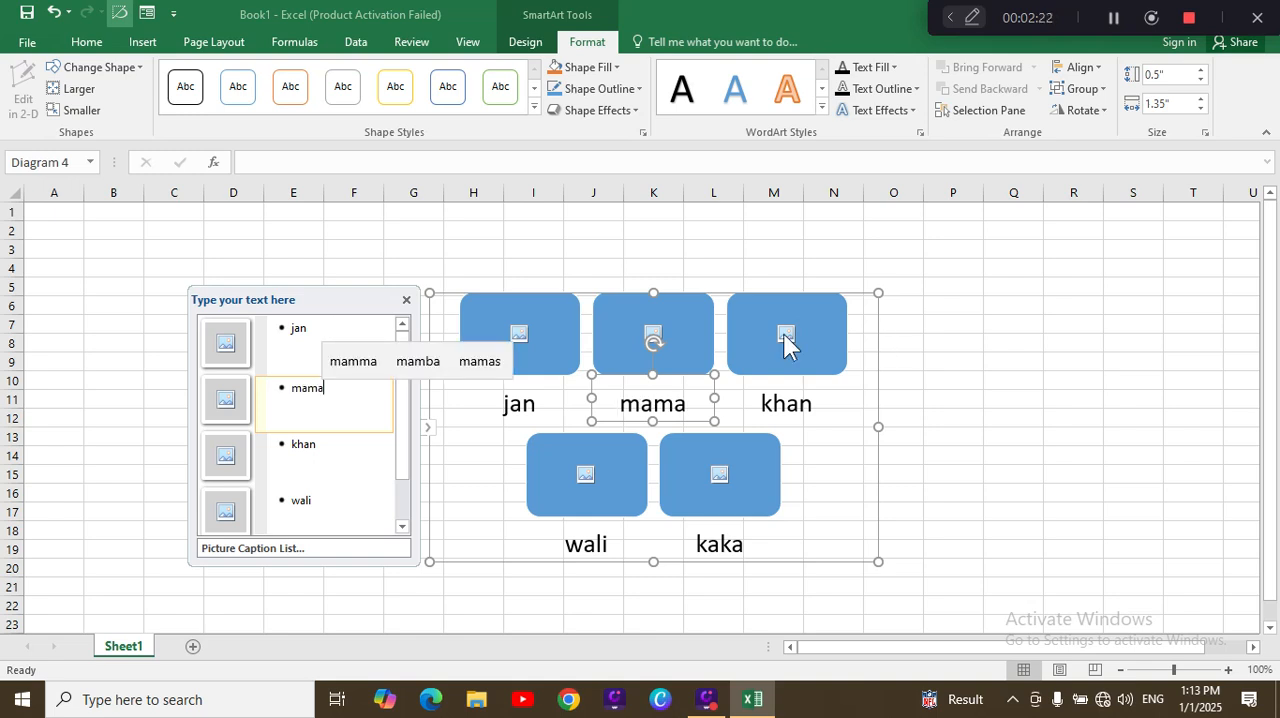
Step: Add three sub-bullets beneath the first SmartArt caption: "mor", a short sample name and "ma mam"
left_click(325, 327)
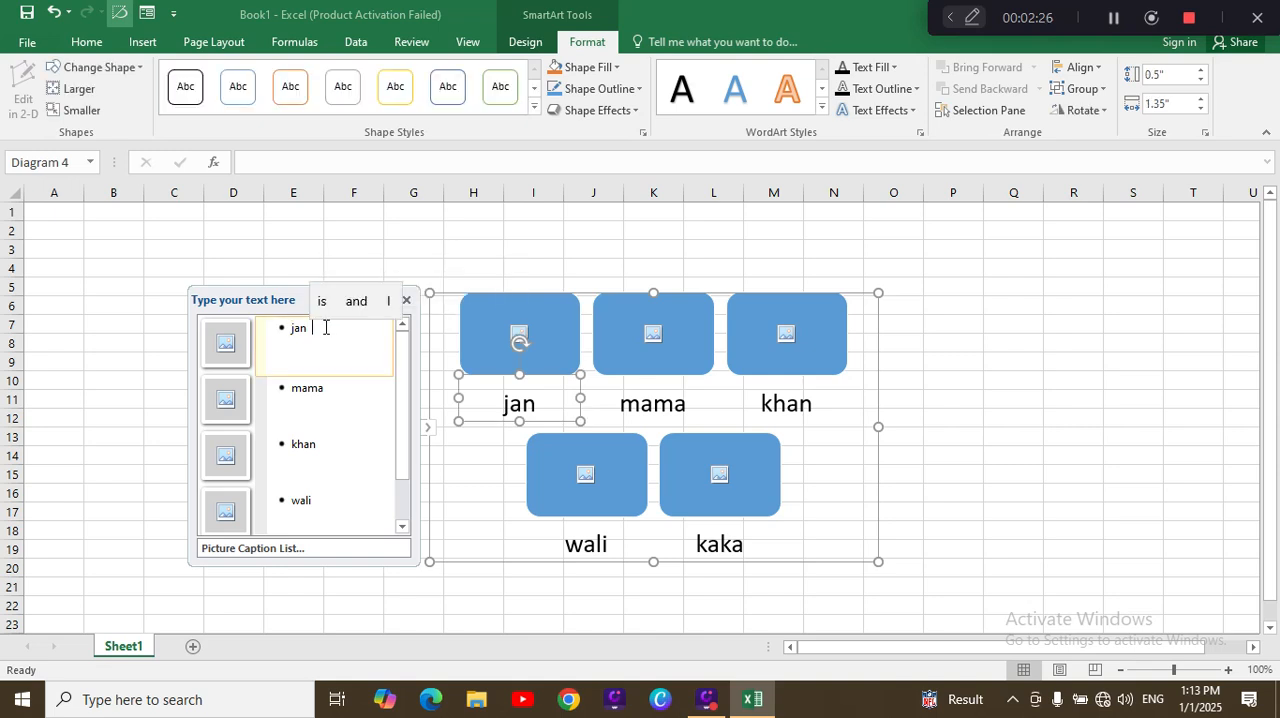
key("Return")
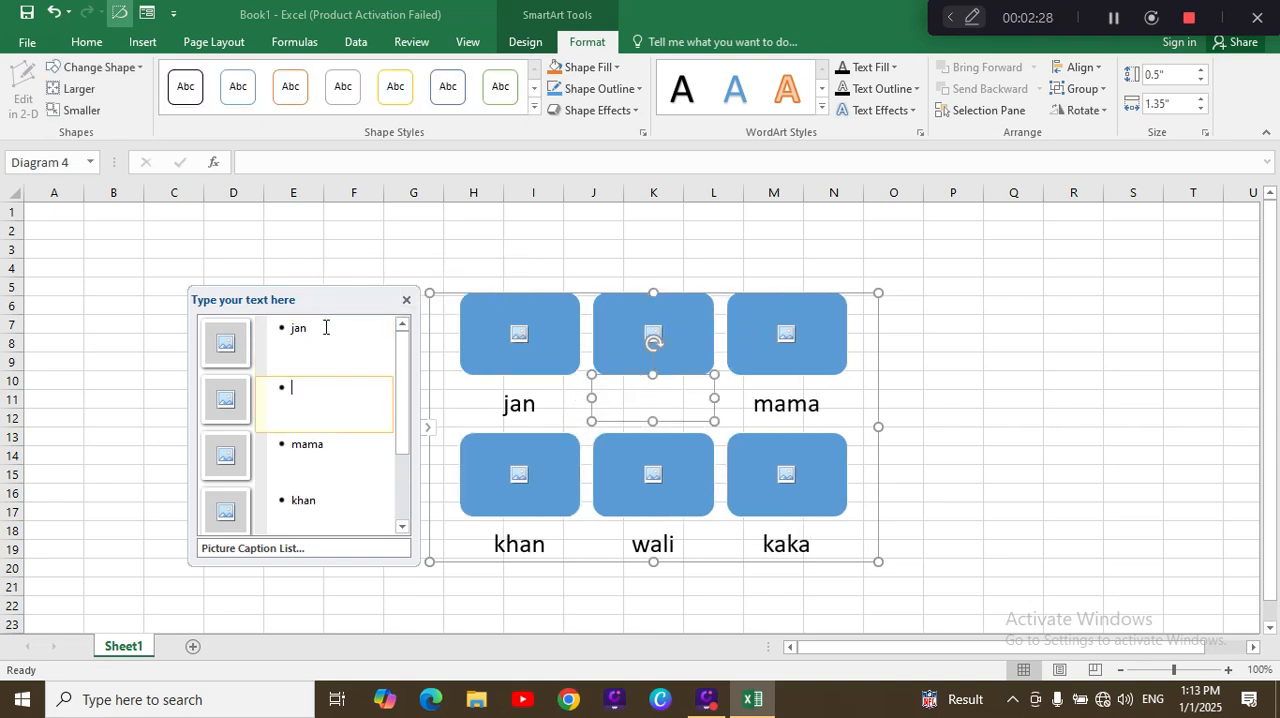
left_click(325, 327)
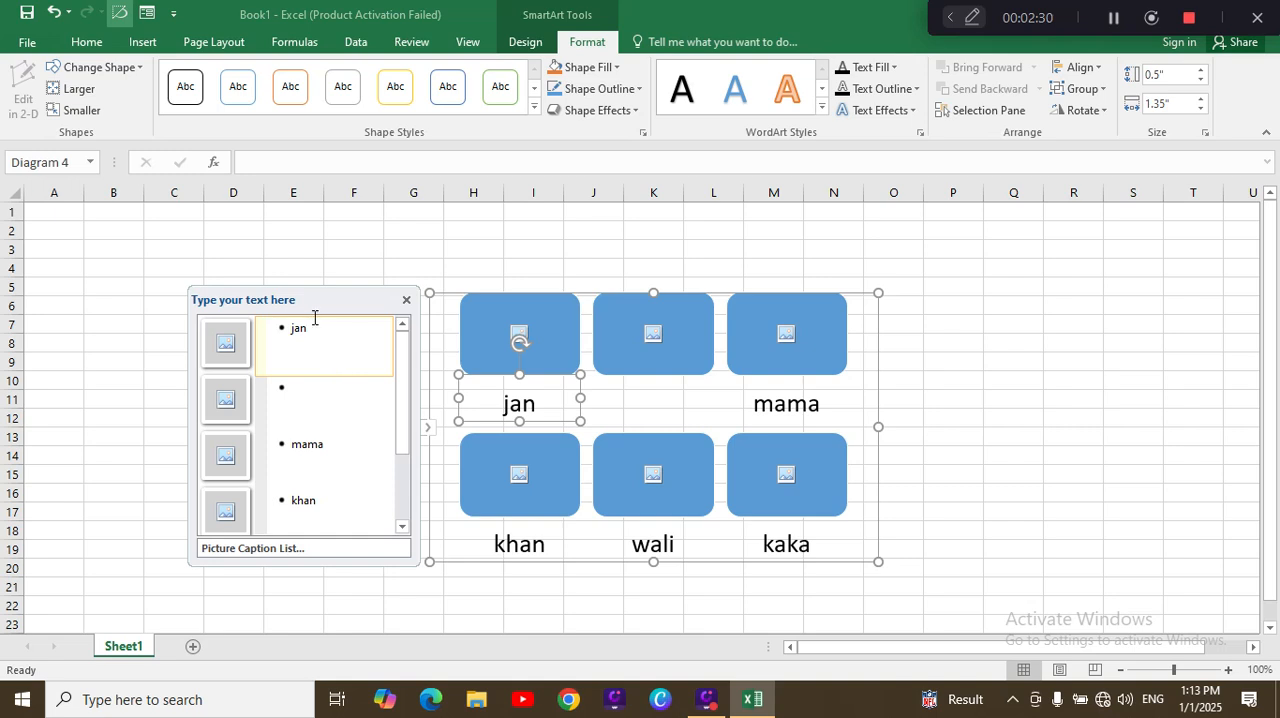
left_click(322, 400)
key("Tab")
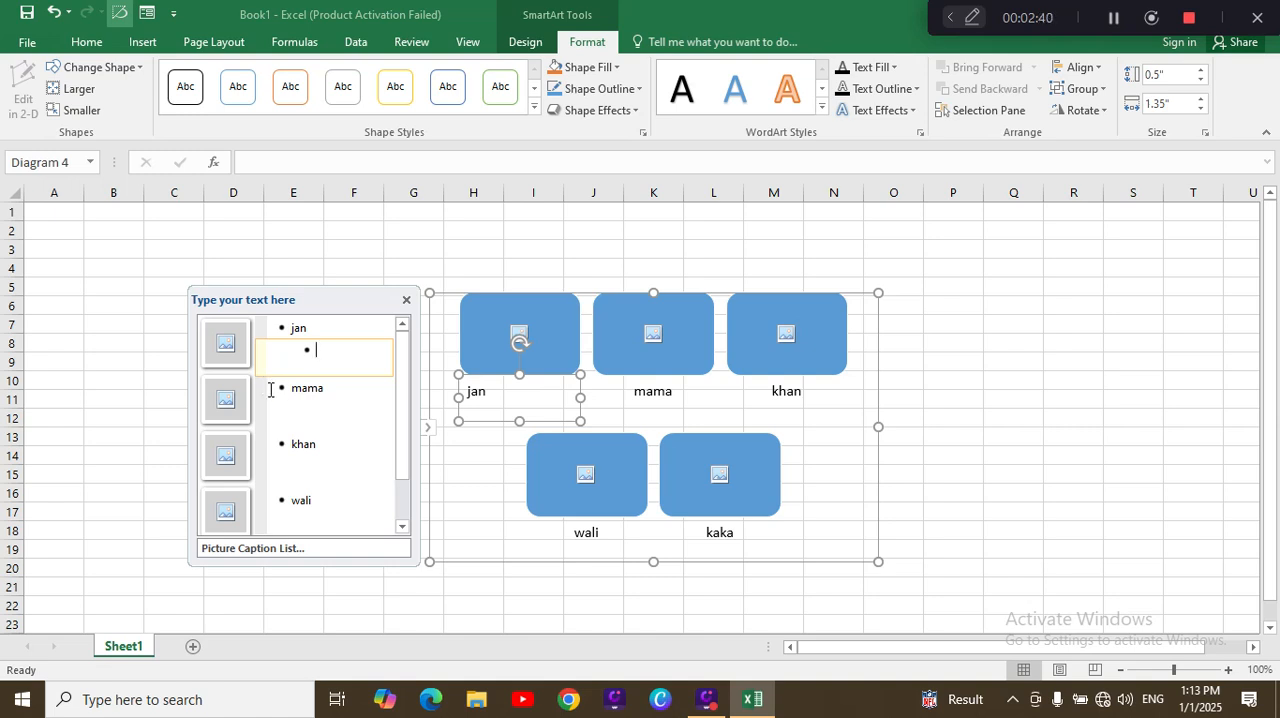
type("mor")
key("Return")
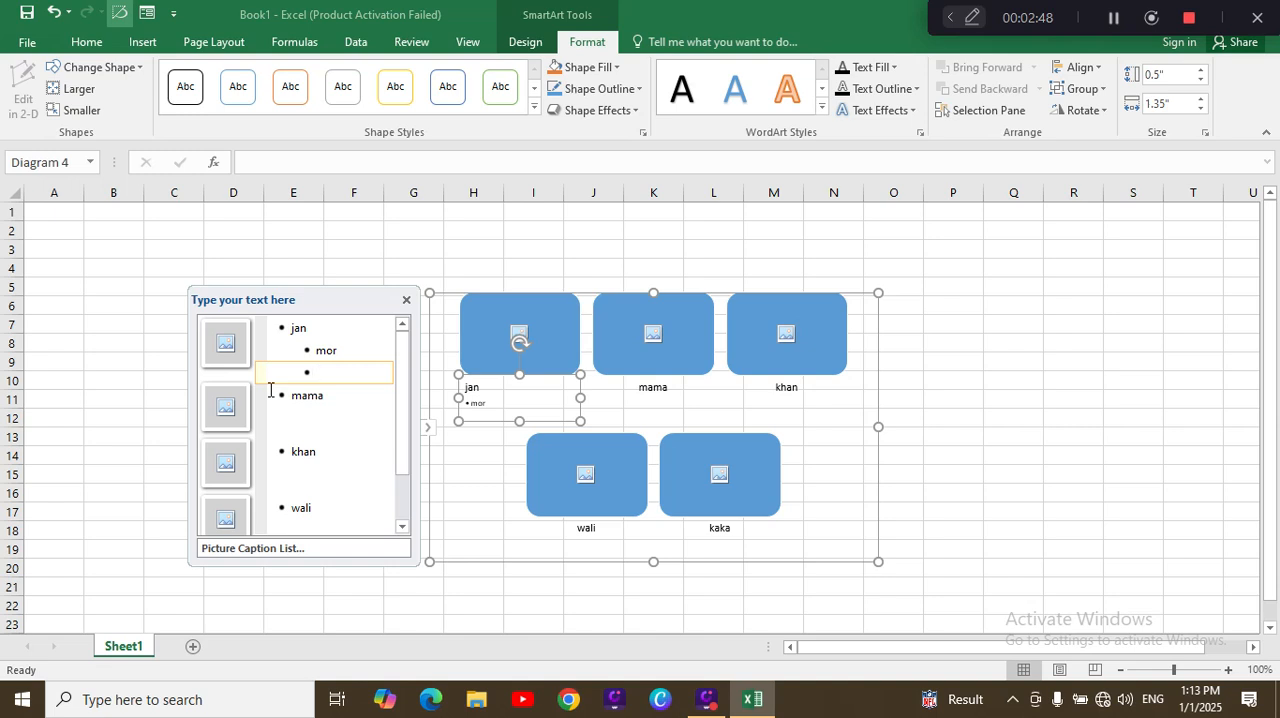
type("wali")
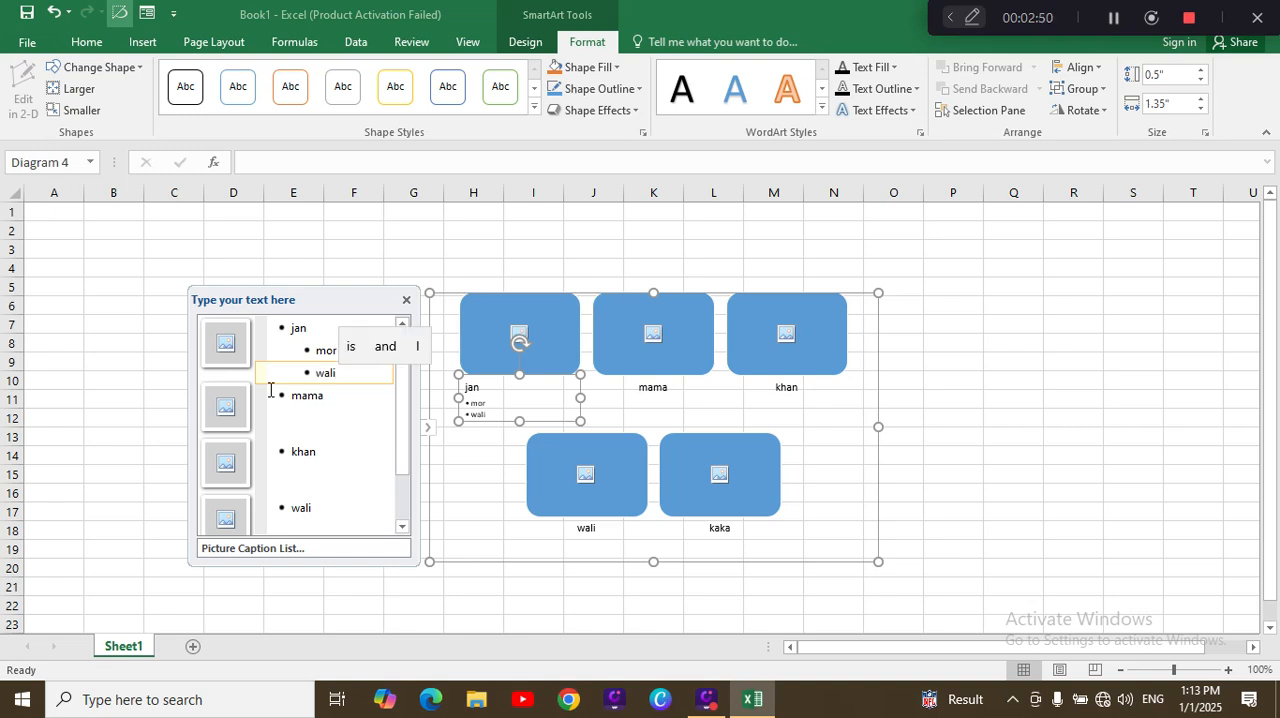
key("Return")
type("ma mam")
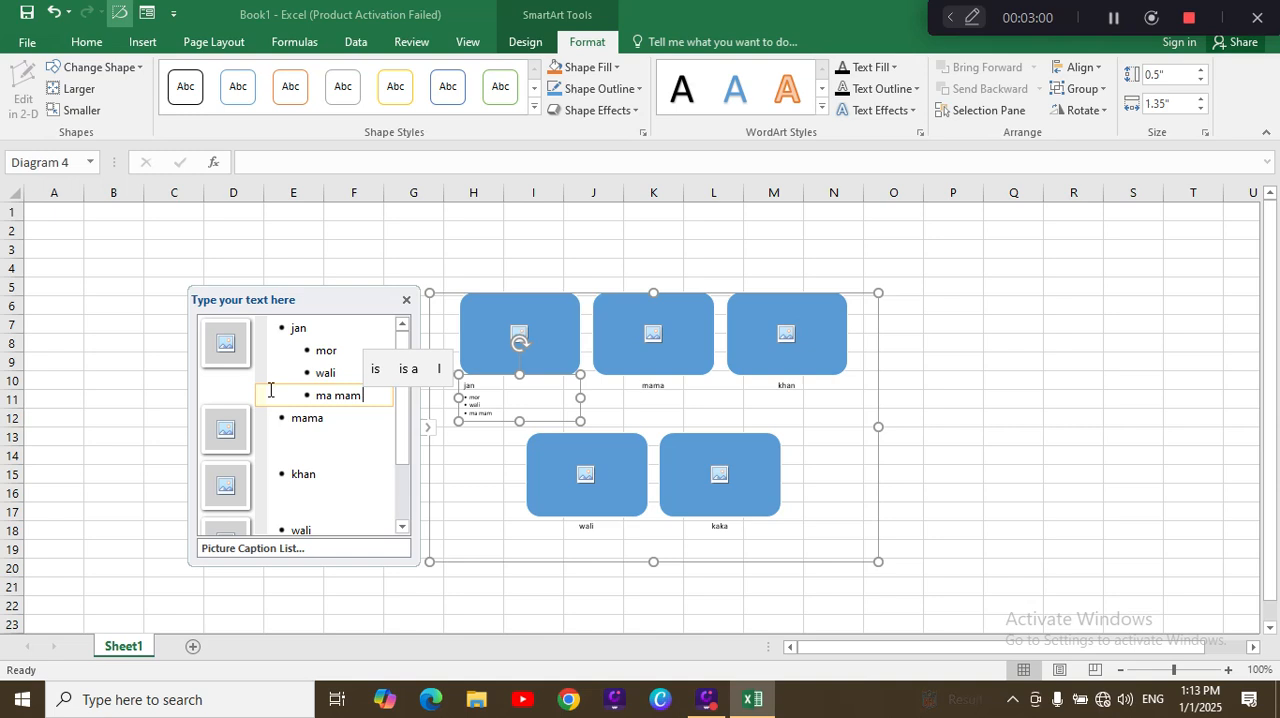
Step: Add one sub-bullet with a short sample name beneath the "mama" caption and close the SmartArt's text list
left_click(697, 352)
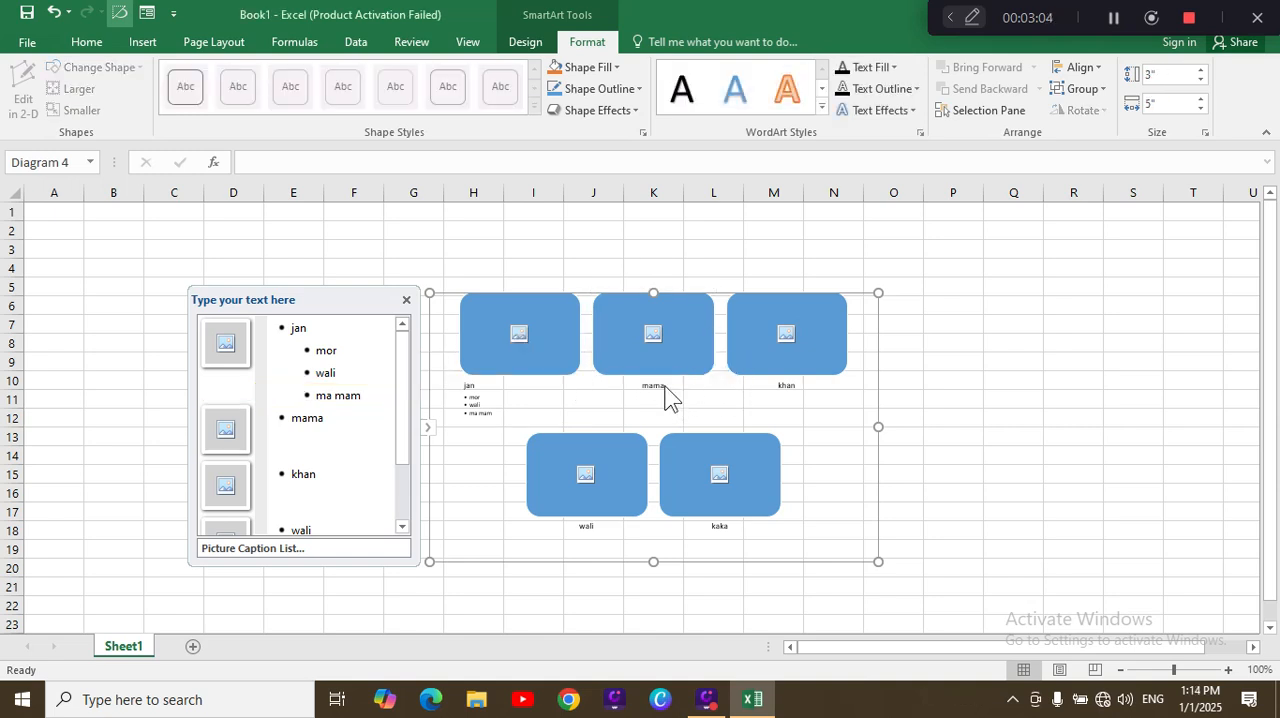
left_click(338, 424)
key("Return")
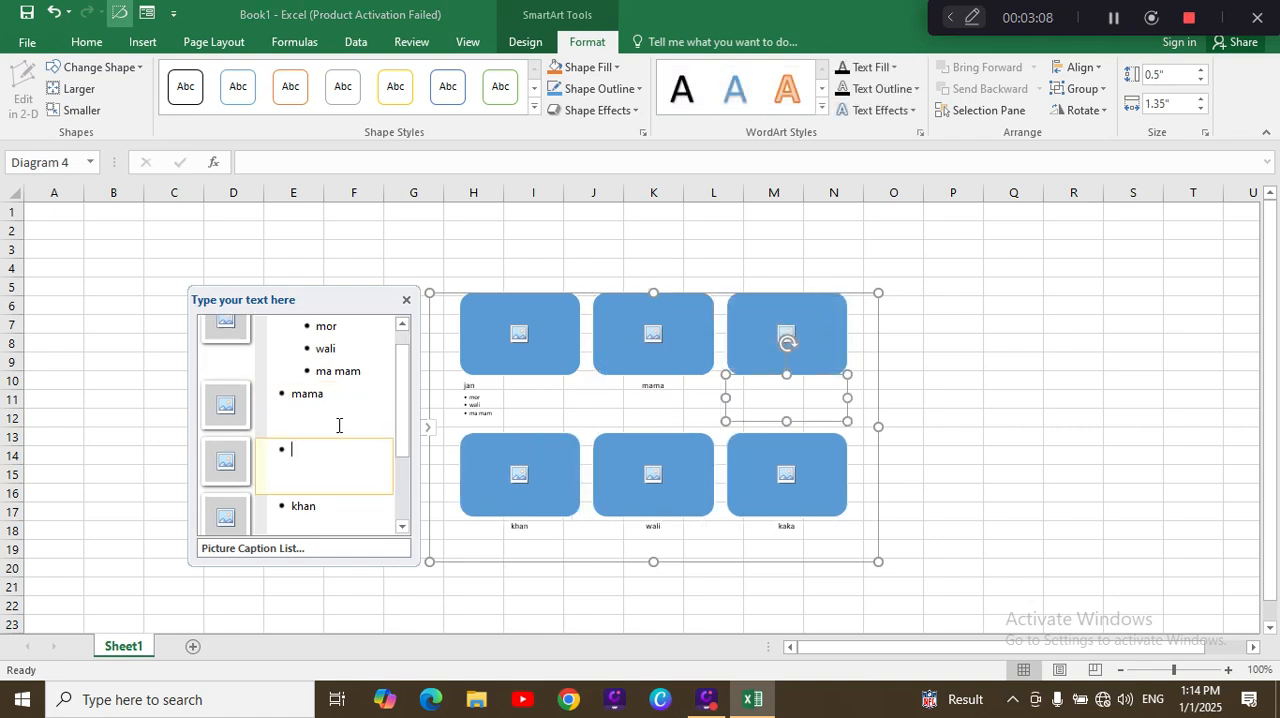
key("Tab")
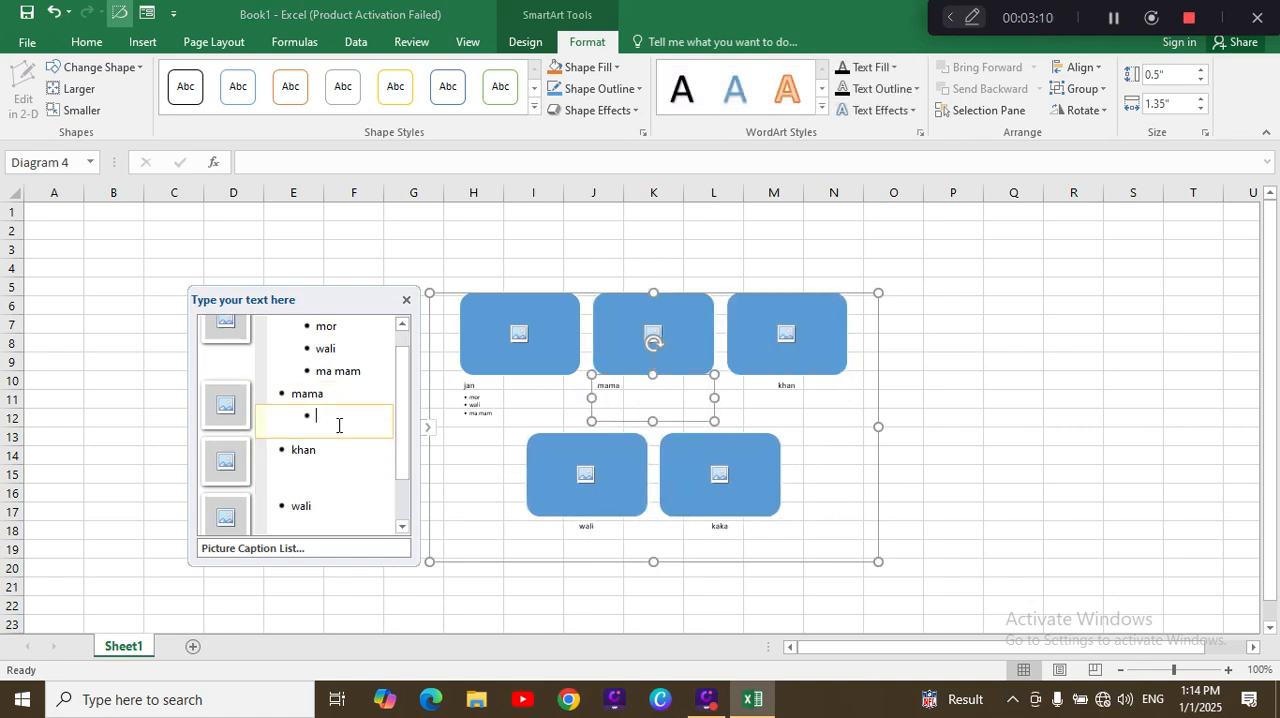
type("jan")
type("a")
left_click(406, 301)
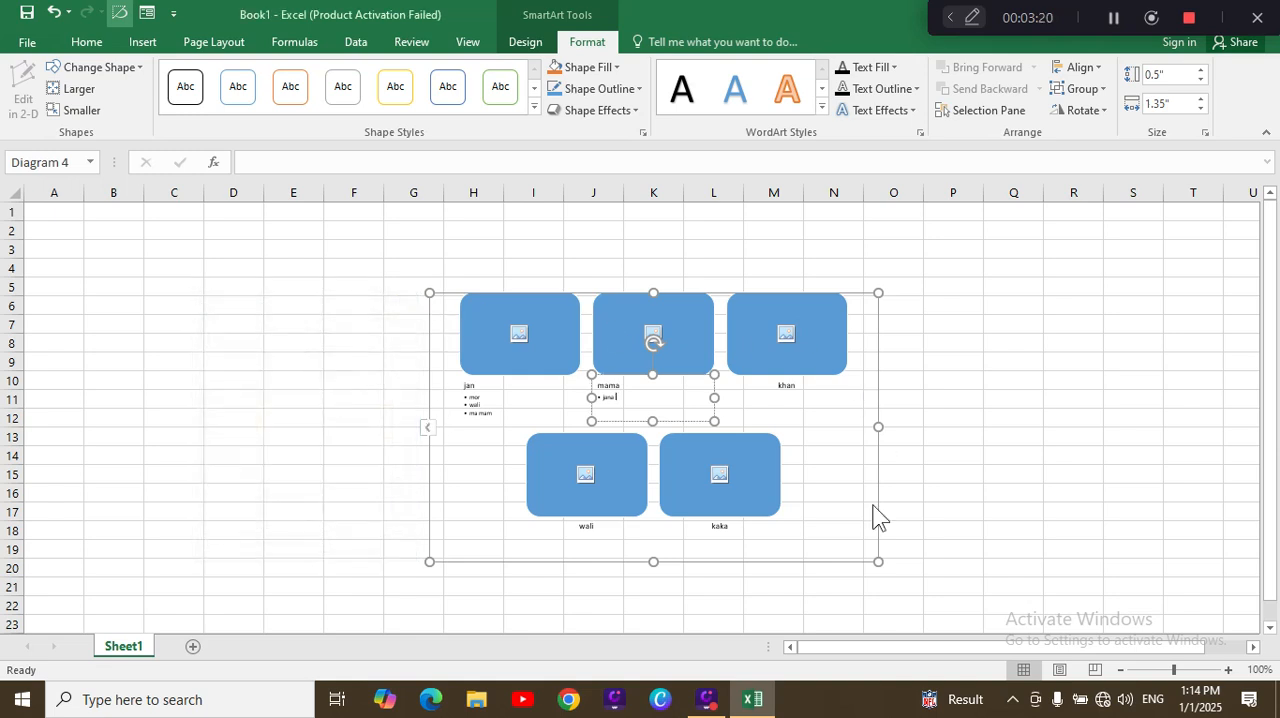
Step: Reopen the picture SmartArt's text list, review its captions and sub-bullets, and close it again
left_click(428, 433)
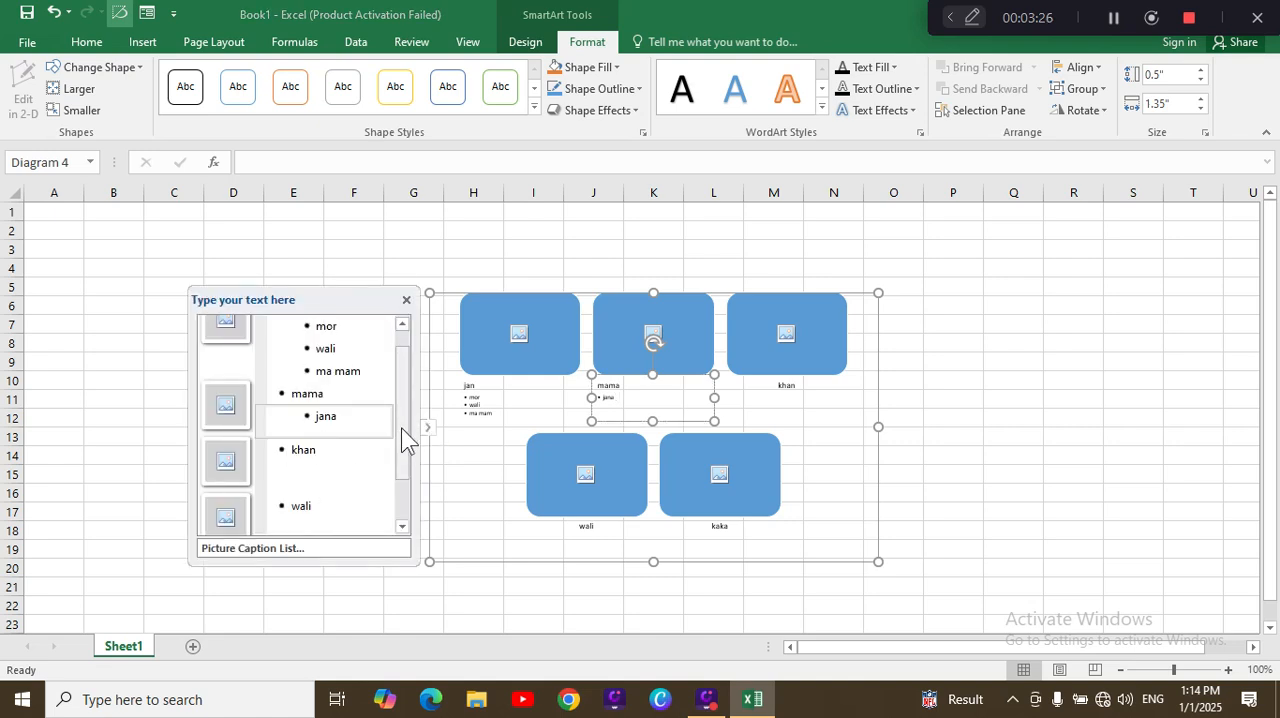
left_click_drag(403, 437, 398, 515)
left_click_drag(406, 411, 407, 341)
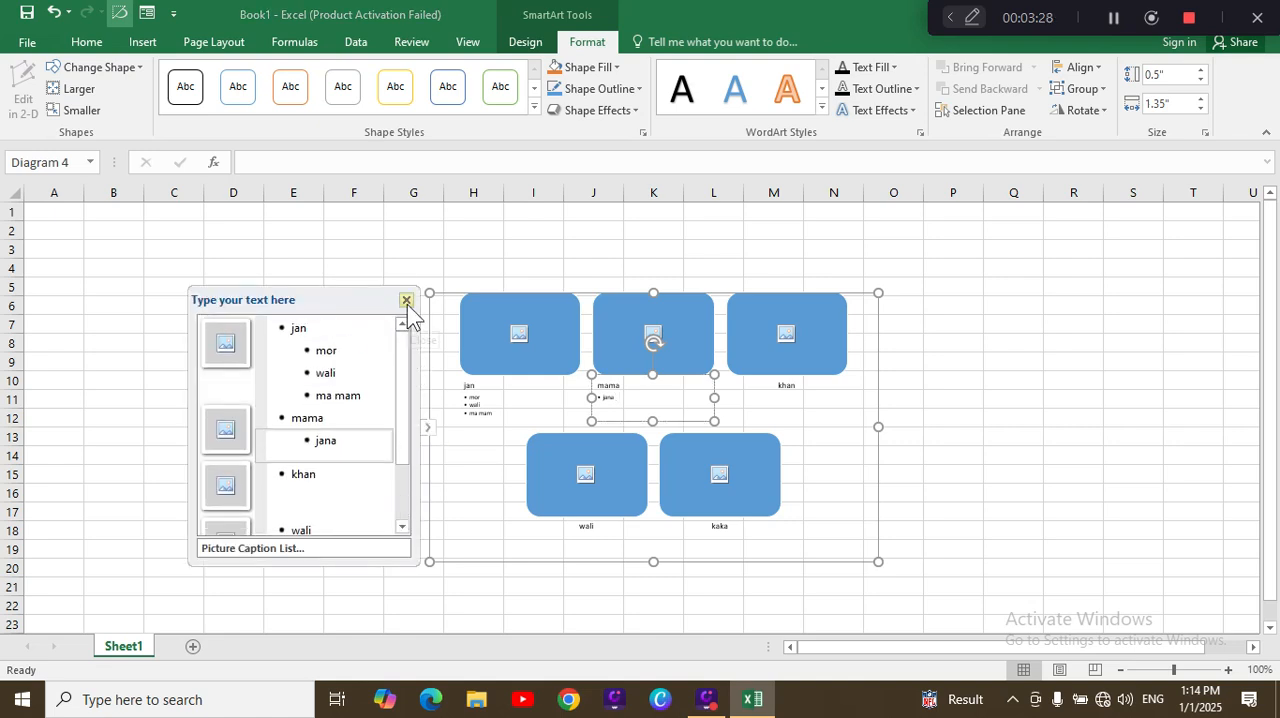
left_click(406, 301)
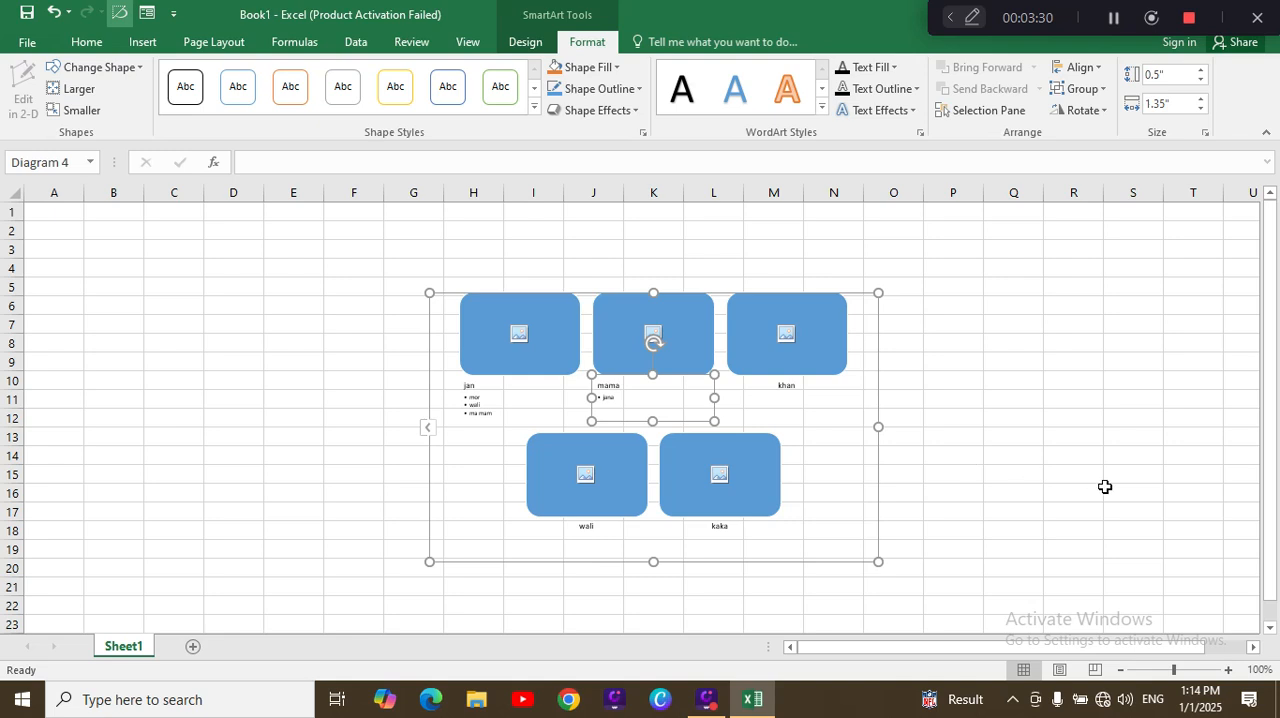
Step: Select everything in the Picture Caption List graphic and delete it from the sheet
key("ctrl+a")
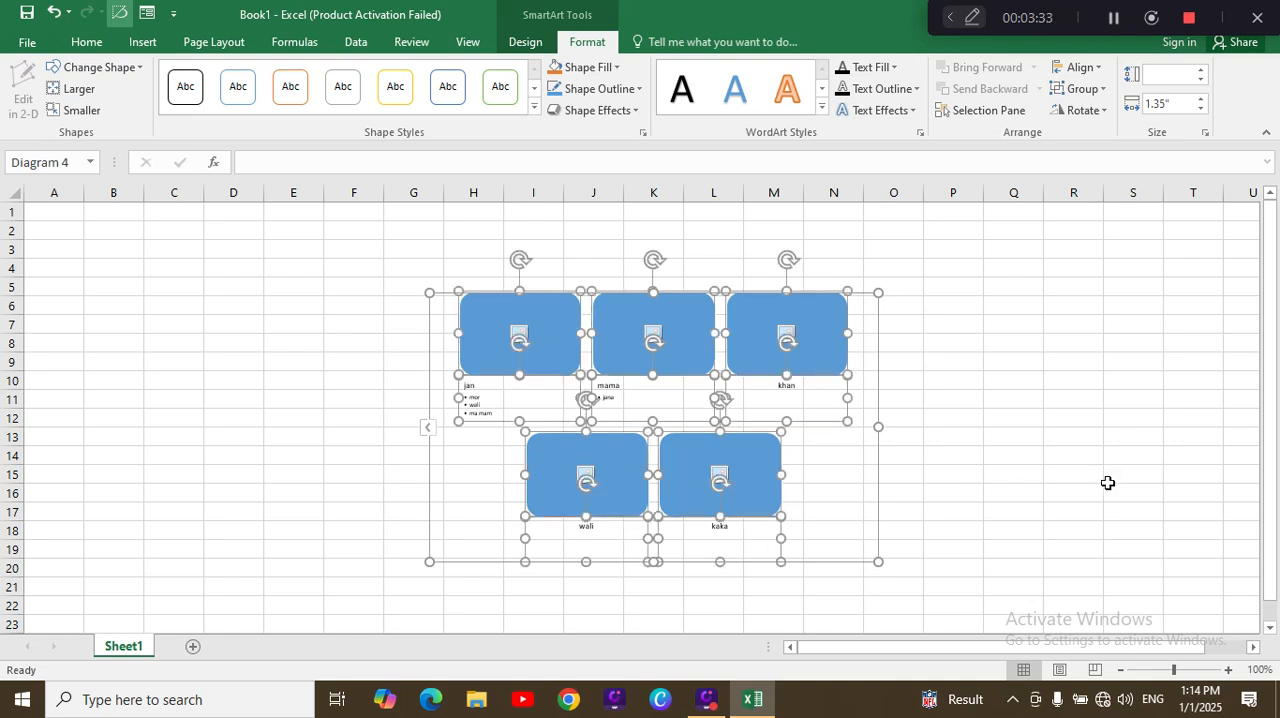
key("Delete")
left_click(1160, 505)
left_click(917, 480)
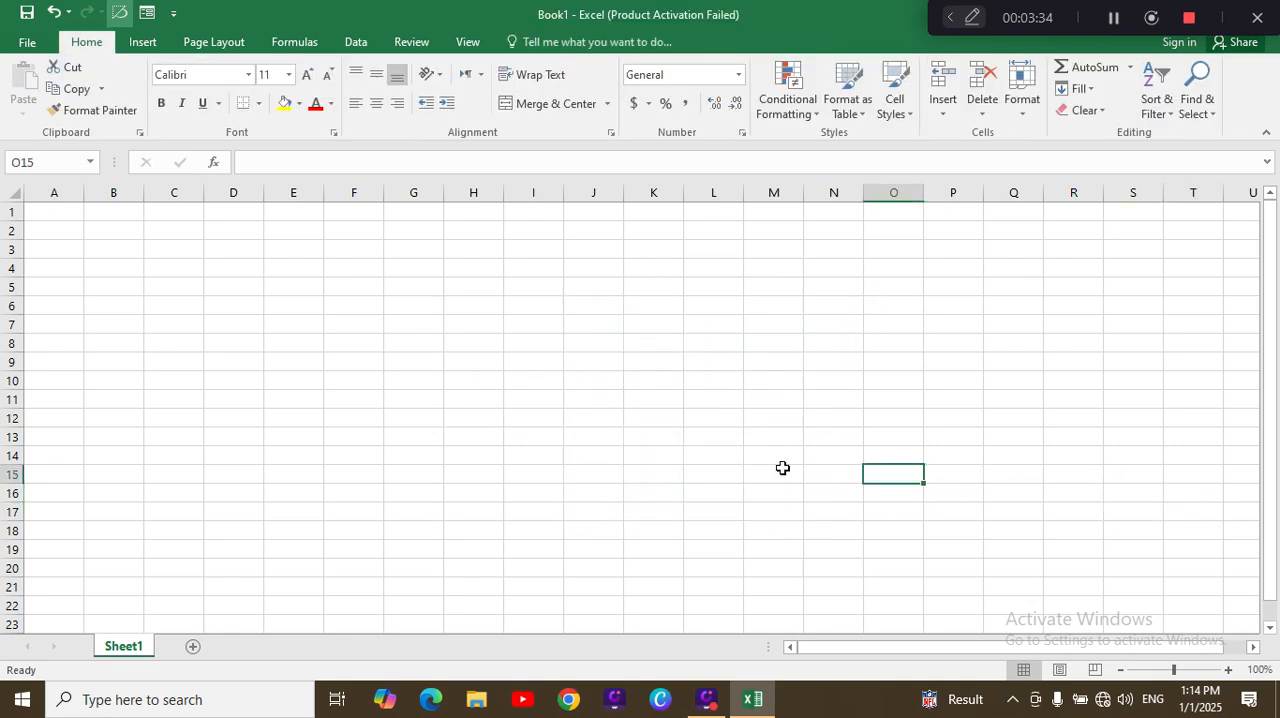
left_click(783, 468)
key("Delete")
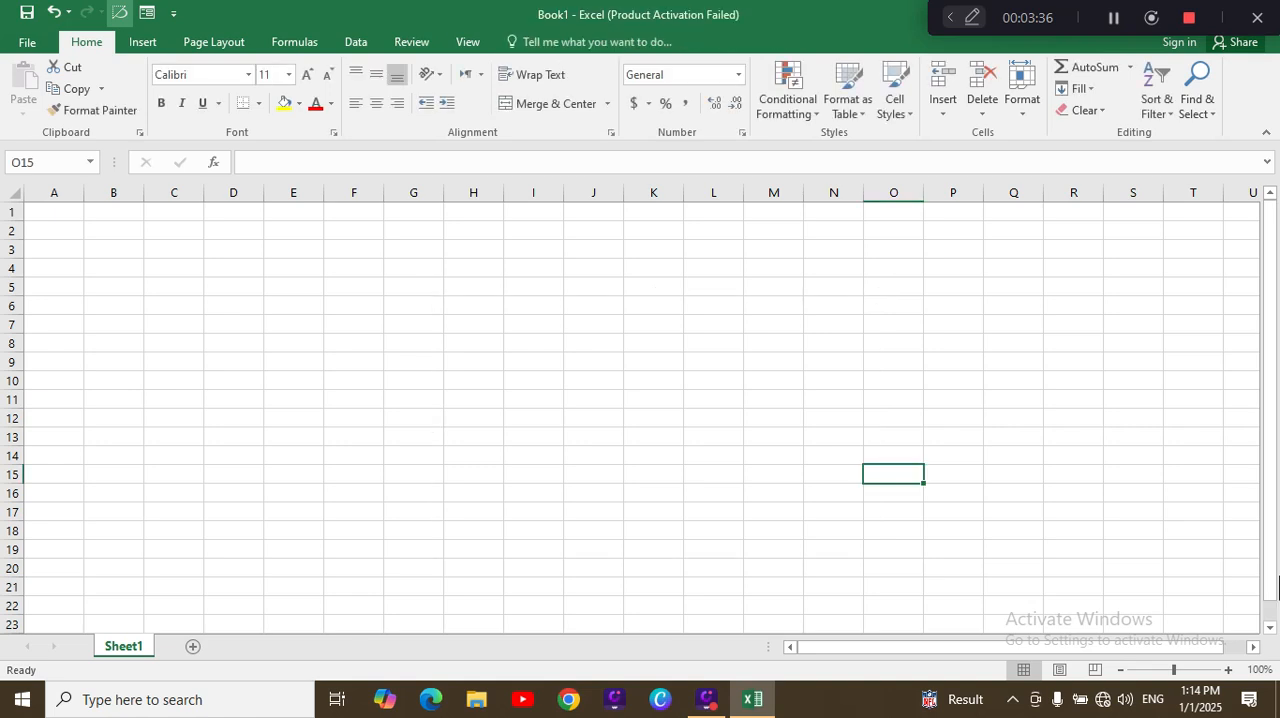
Step: Insert a Basic Cycle SmartArt graphic from the Cycle category into the empty sheet
left_click(142, 41)
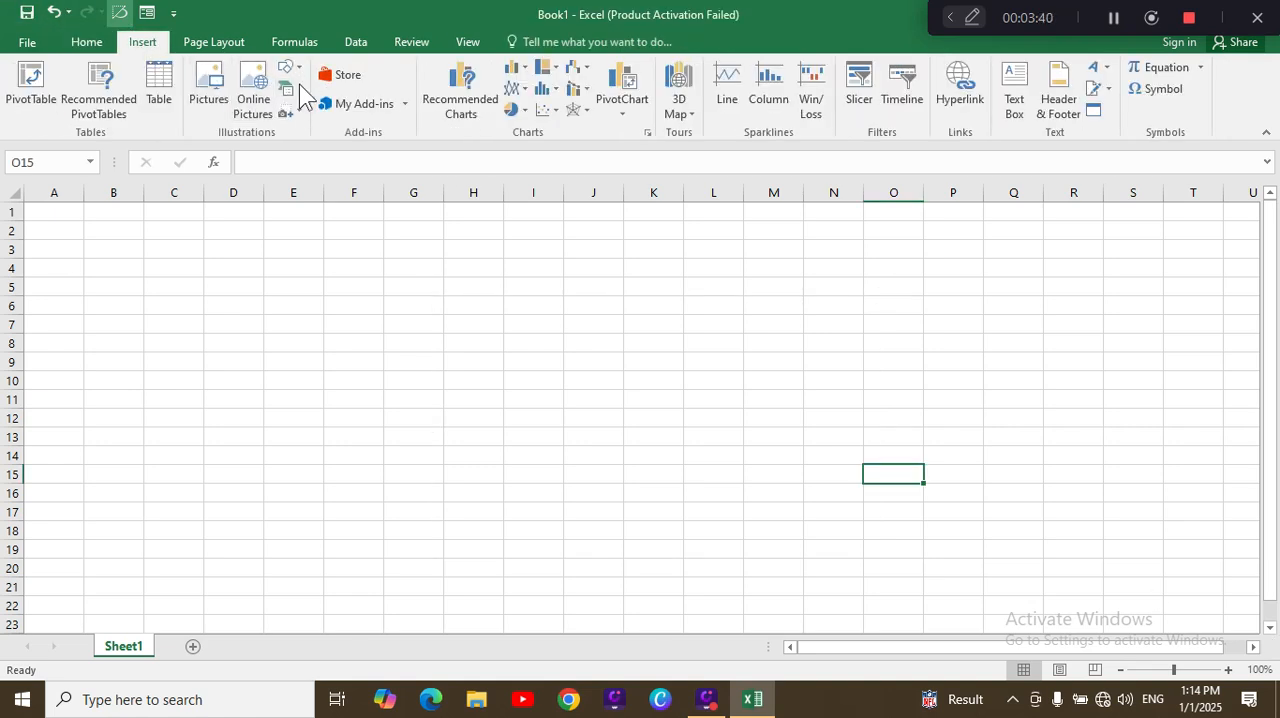
left_click(292, 88)
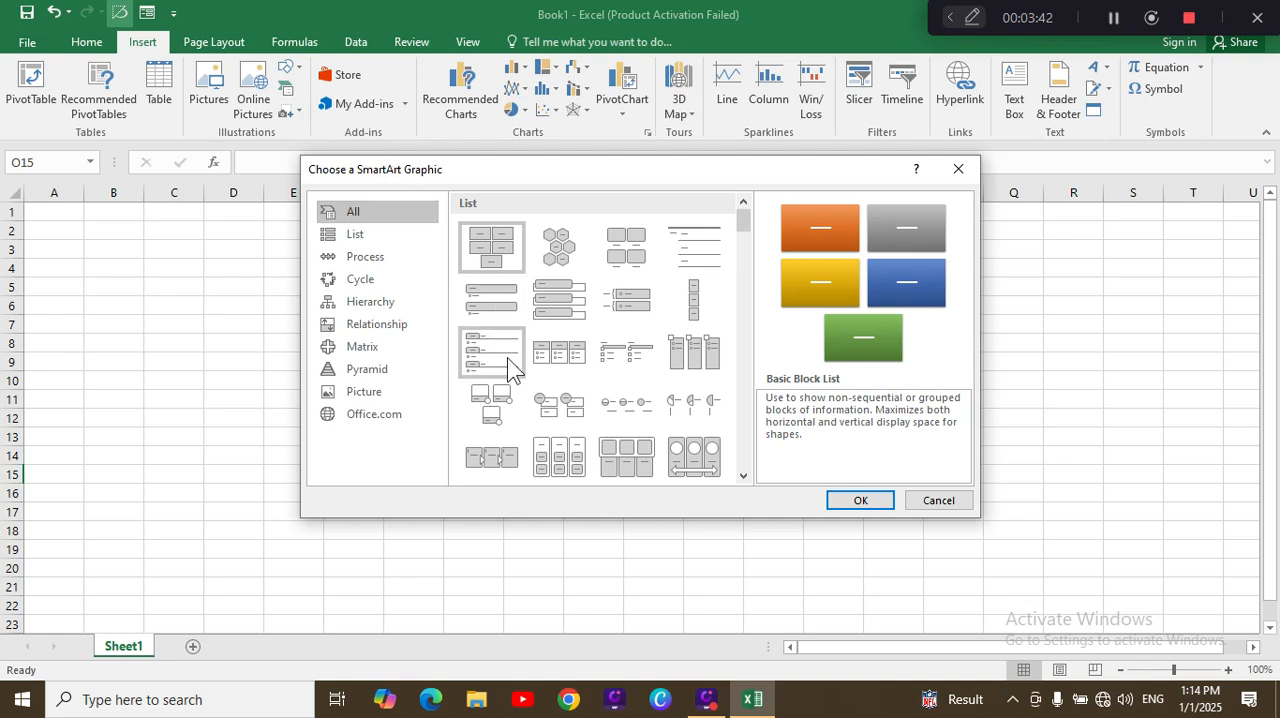
left_click(373, 280)
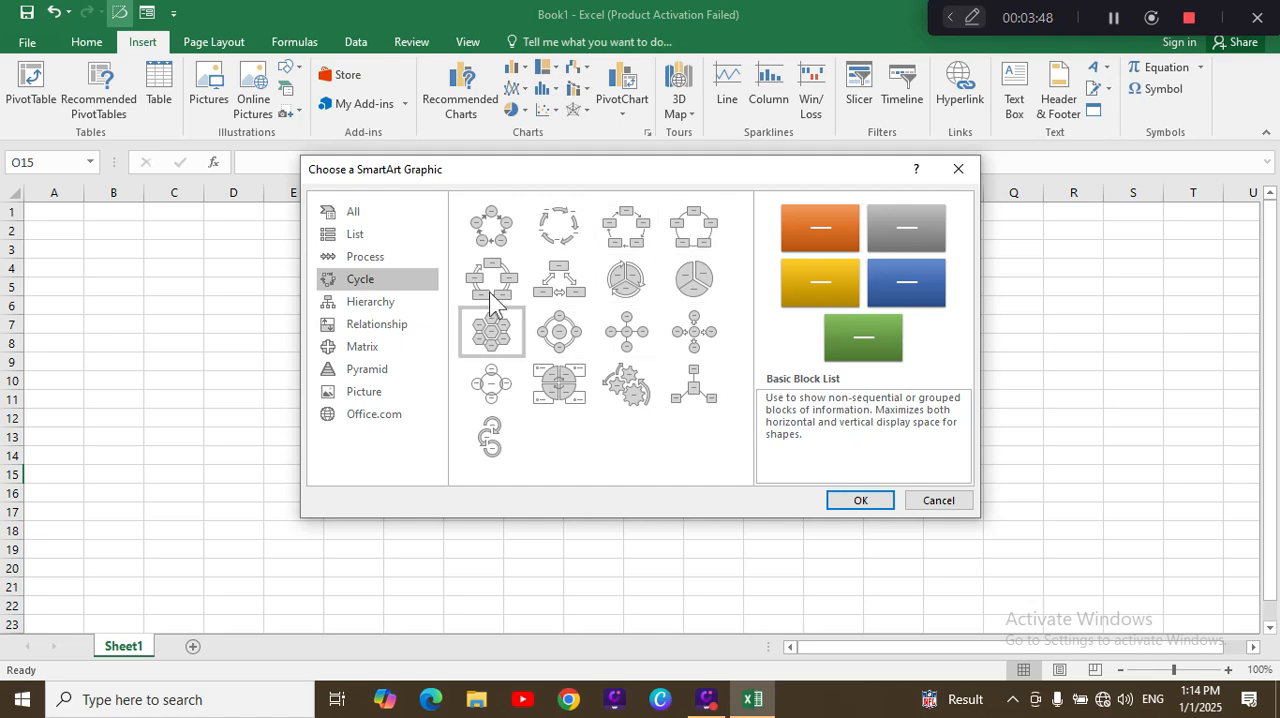
left_click(491, 240)
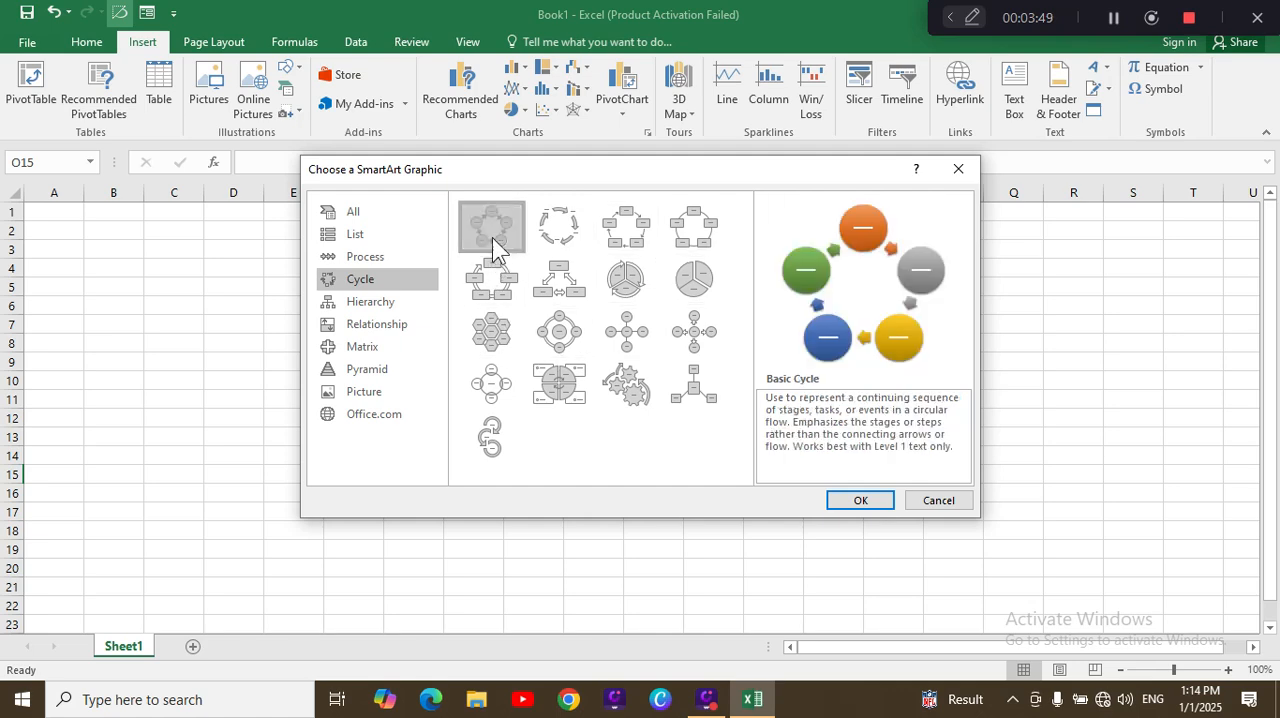
left_click(860, 502)
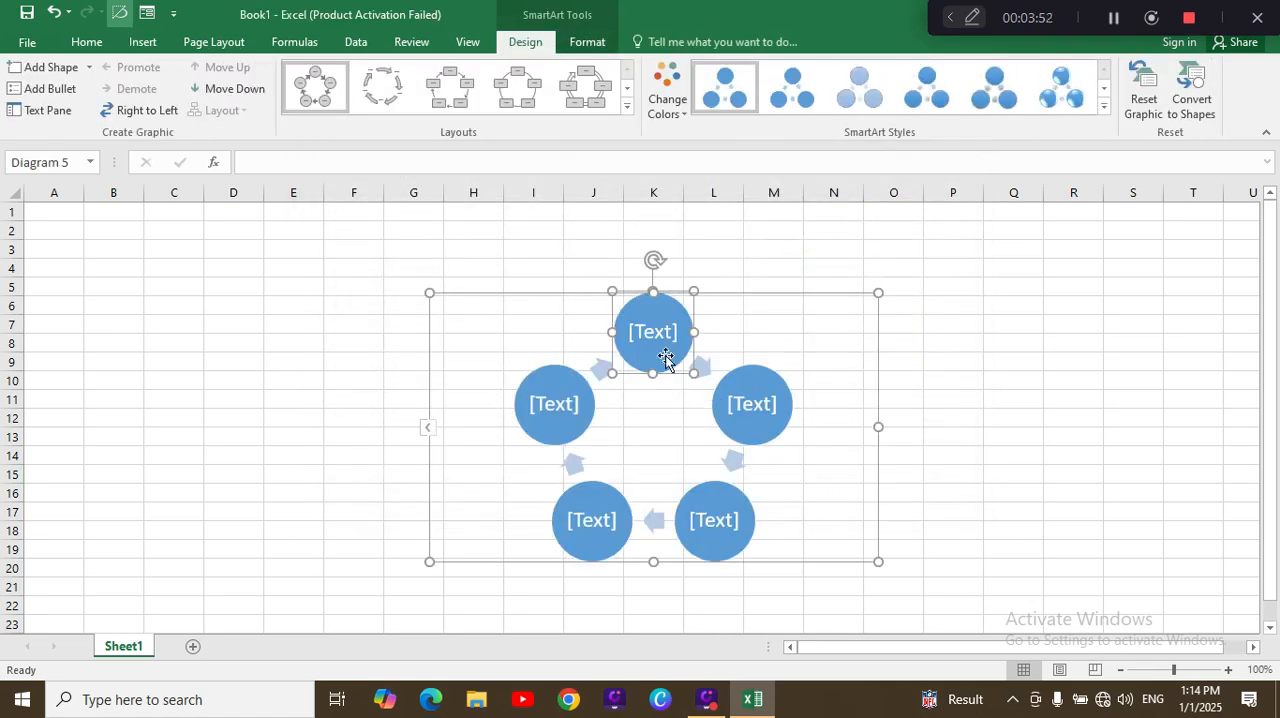
Step: Label the cycle's first, second and fifth circles with short sample names, the third "kabul" and the fourth "afghanisgan"
left_click(662, 345)
type("jan")
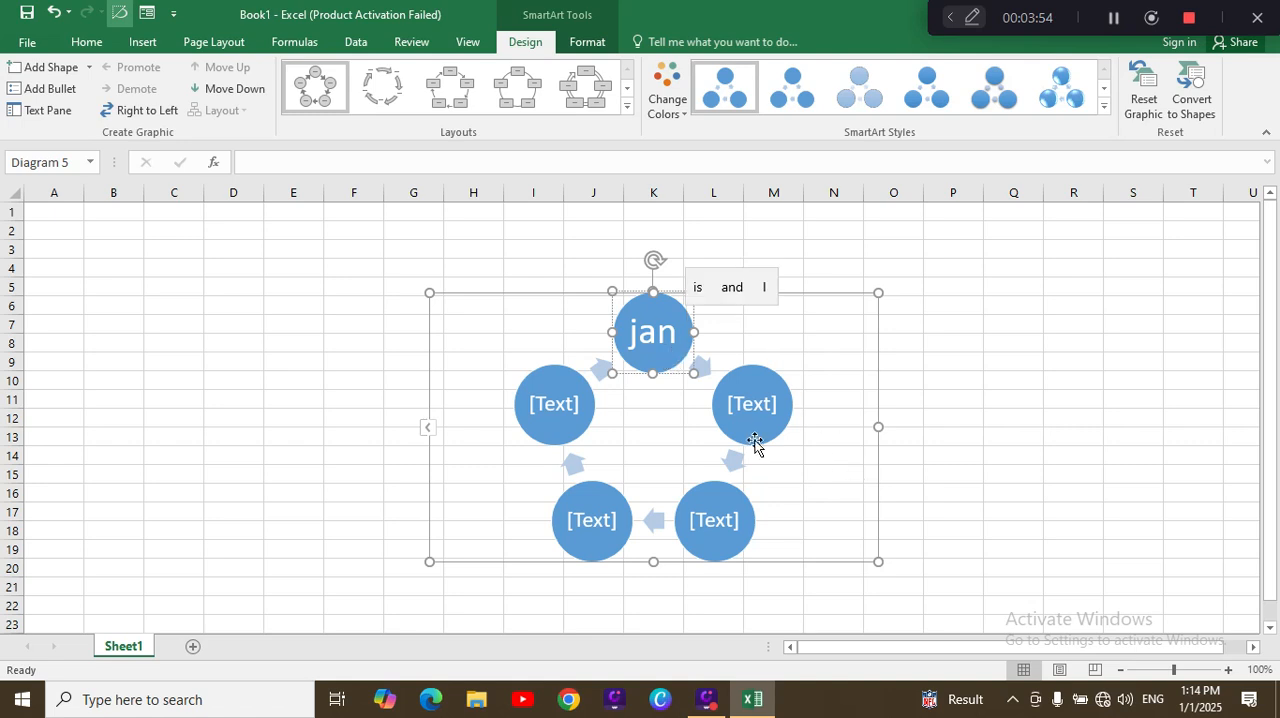
left_click(758, 410)
type("kha")
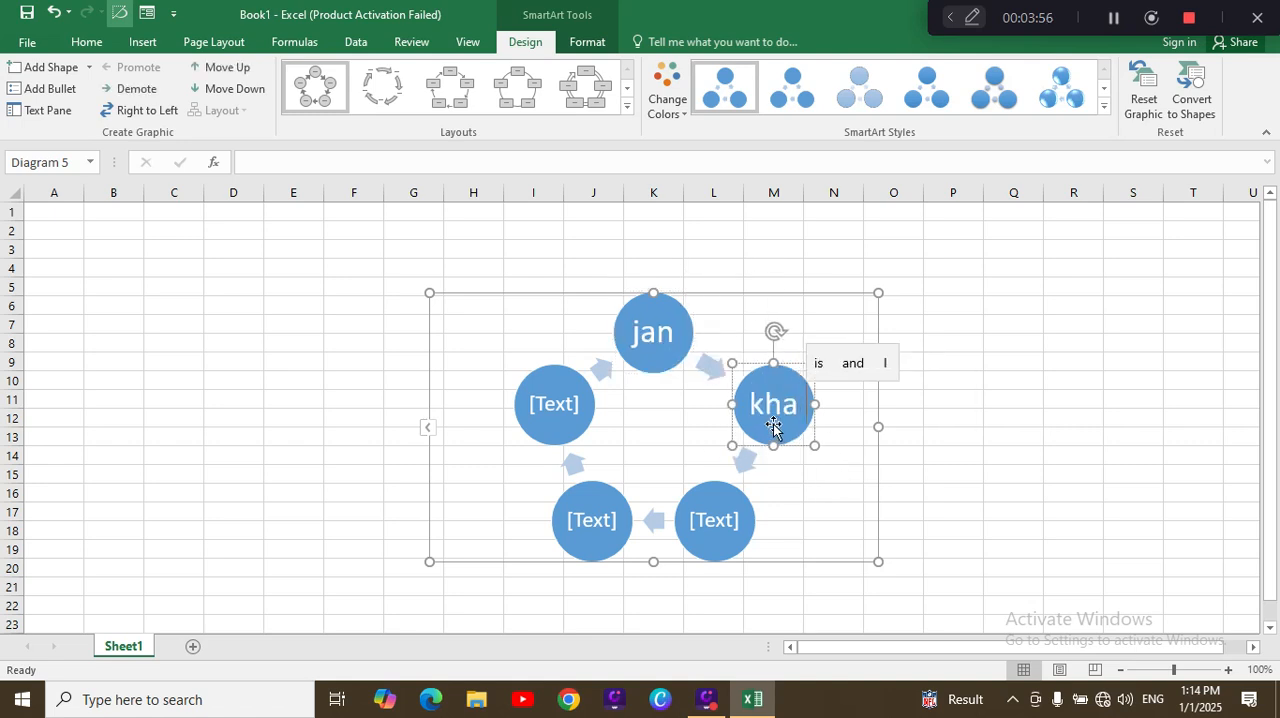
type("n")
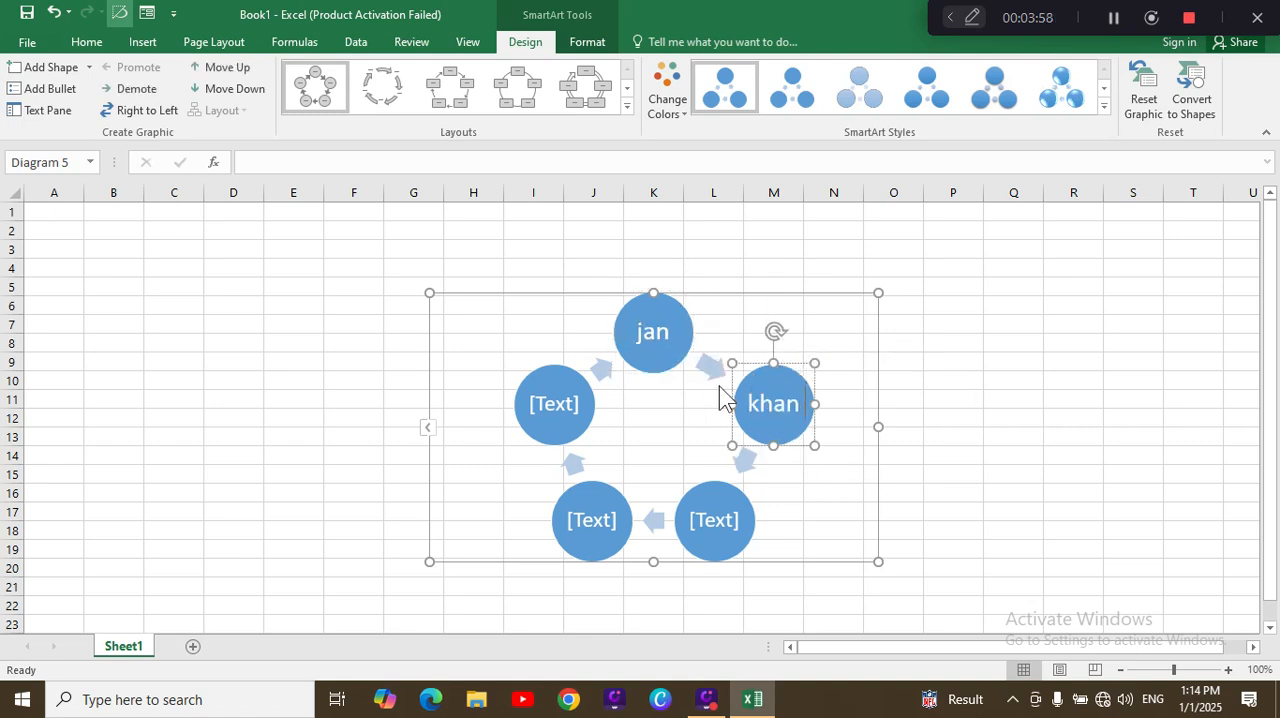
left_click(554, 403)
type("wali")
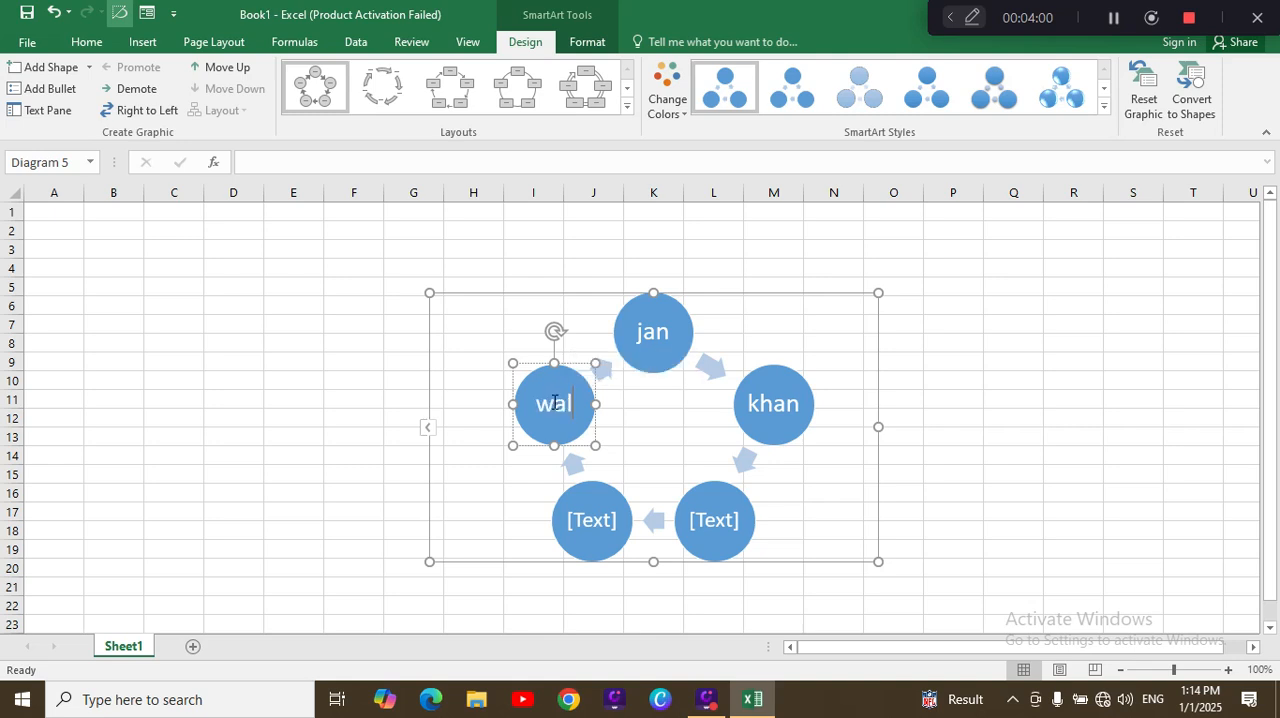
type("a")
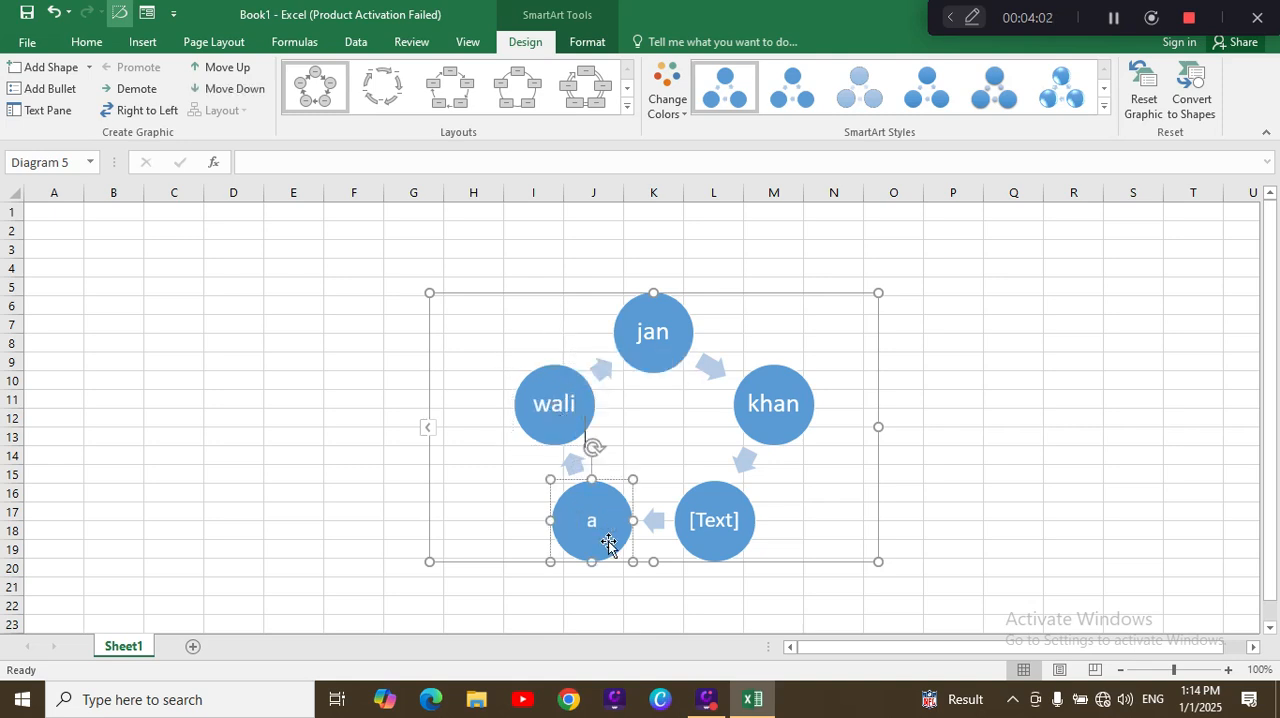
type("fghanisgan")
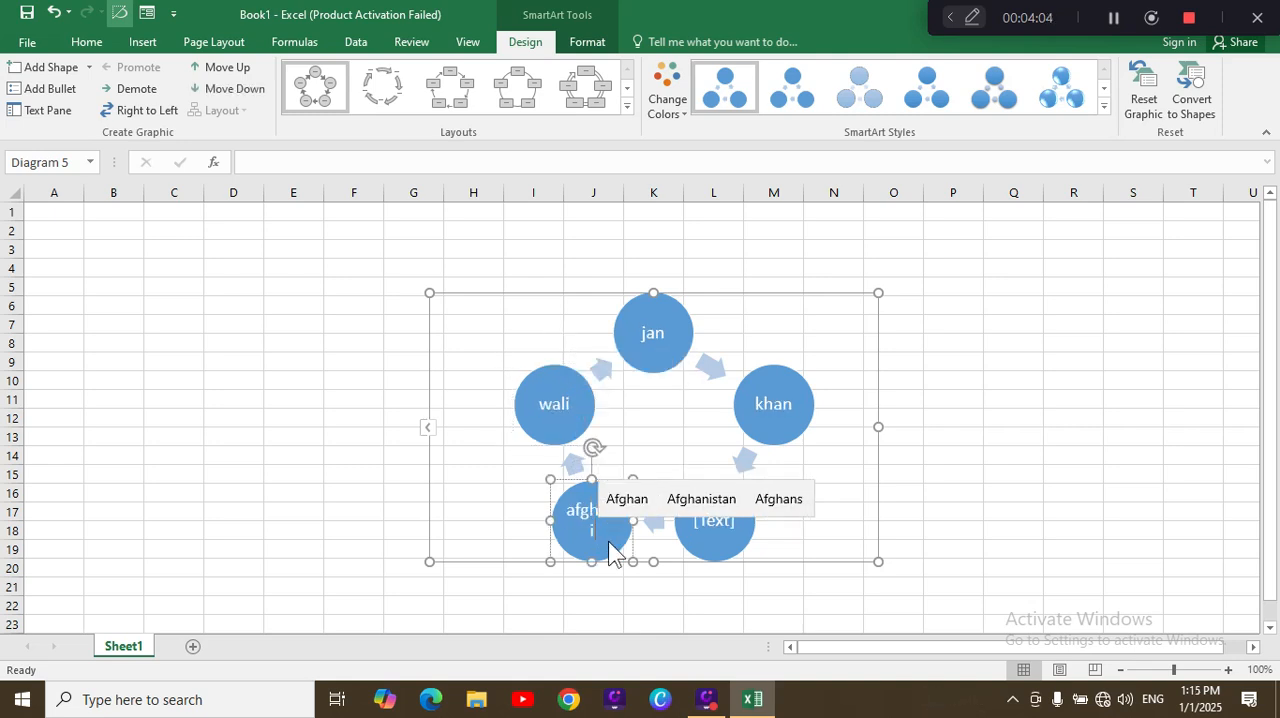
left_click(704, 537)
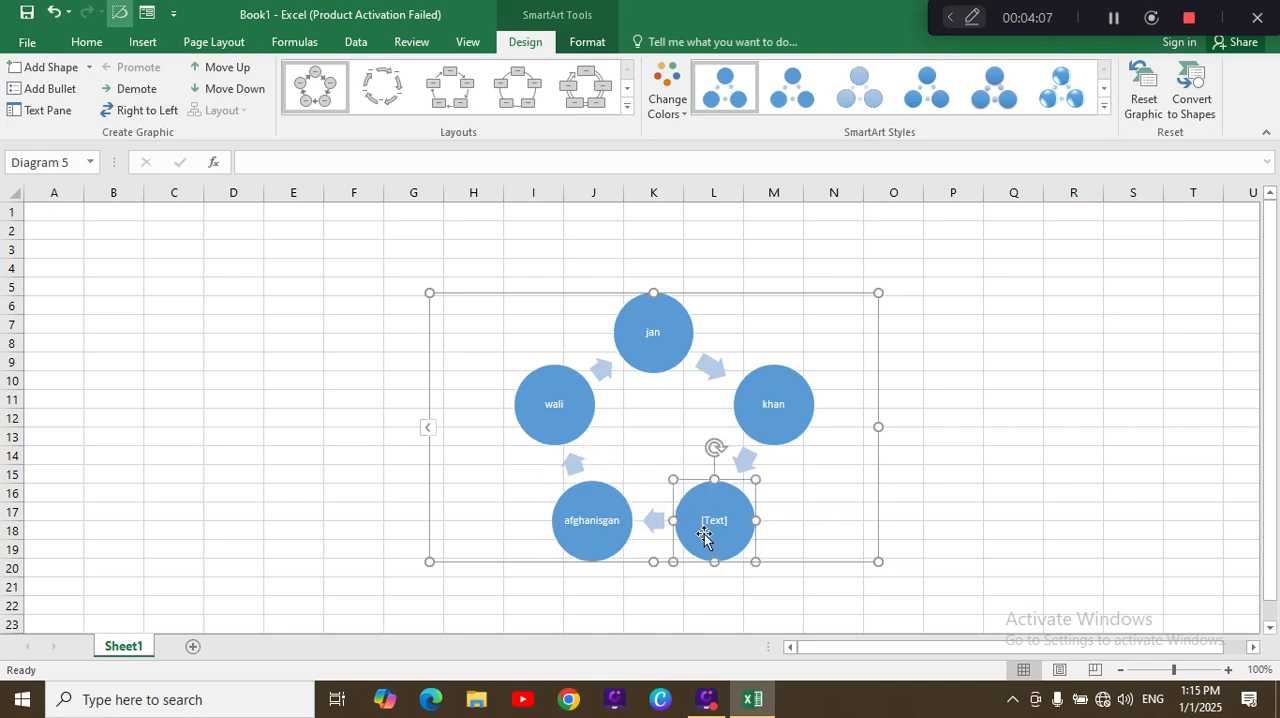
type("kabul")
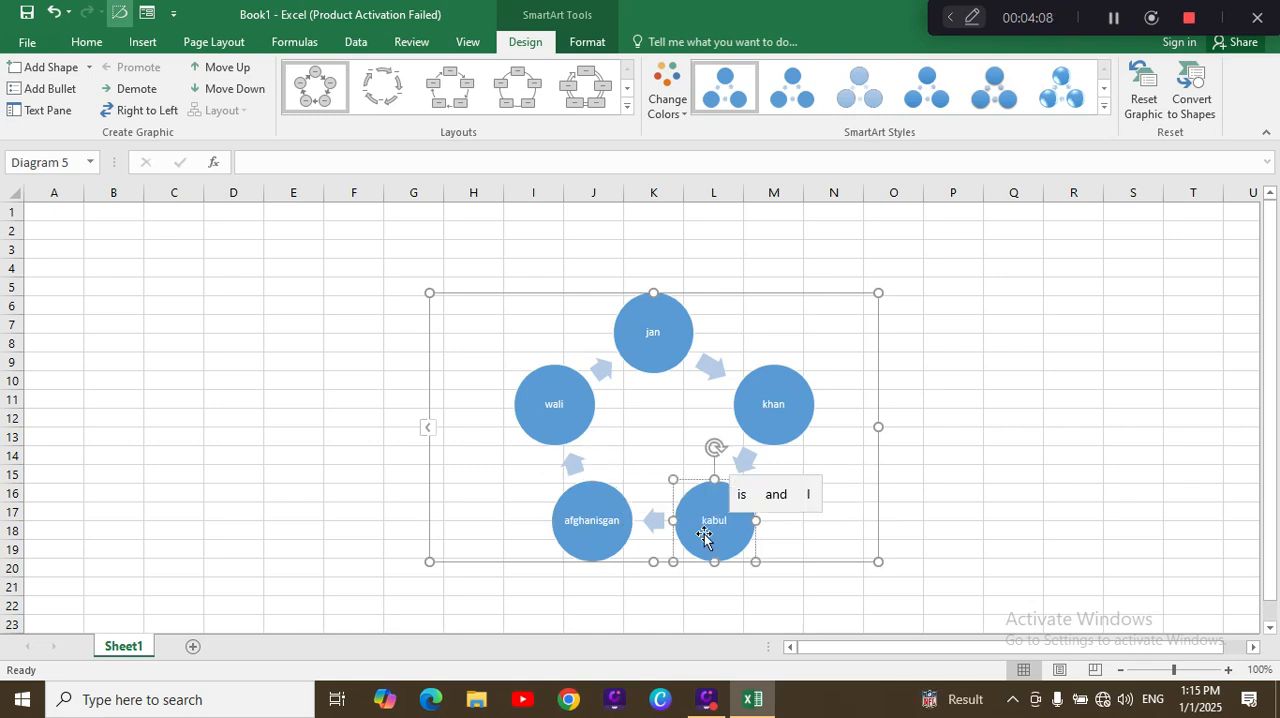
Step: Open the cycle graphic's text list, review its five entries and close it
left_click(422, 427)
left_click(429, 430)
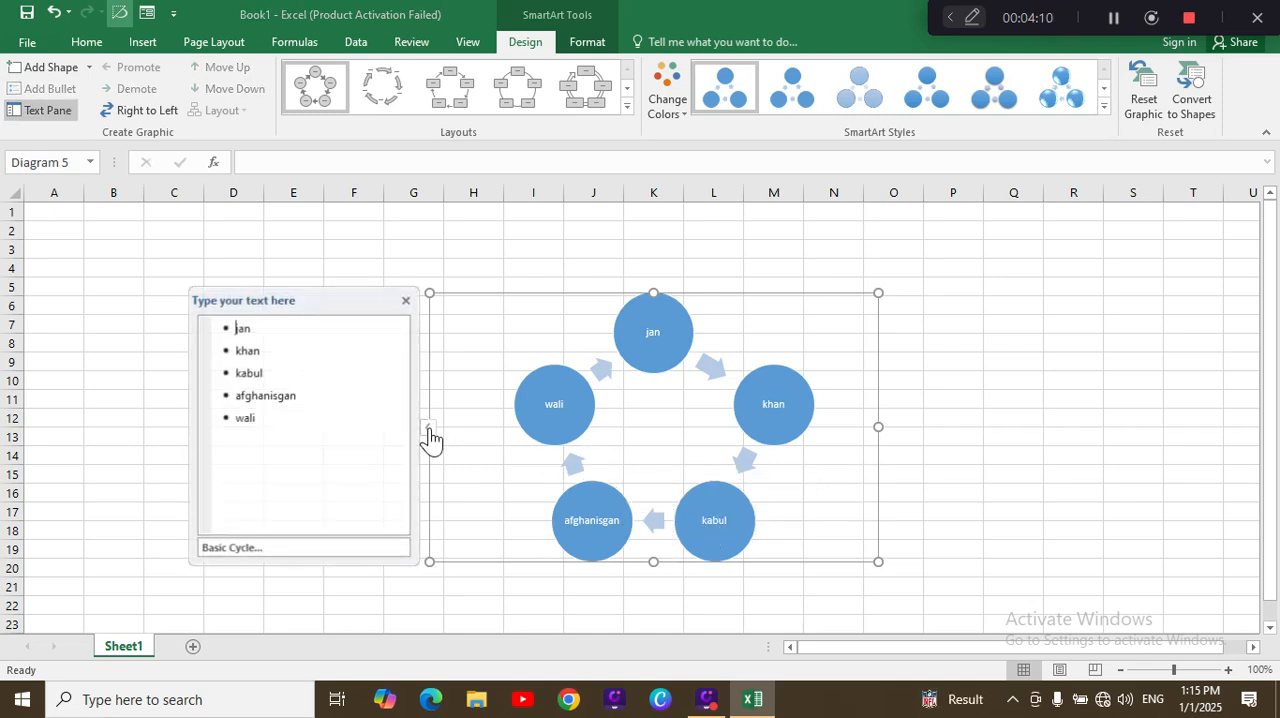
left_click(405, 300)
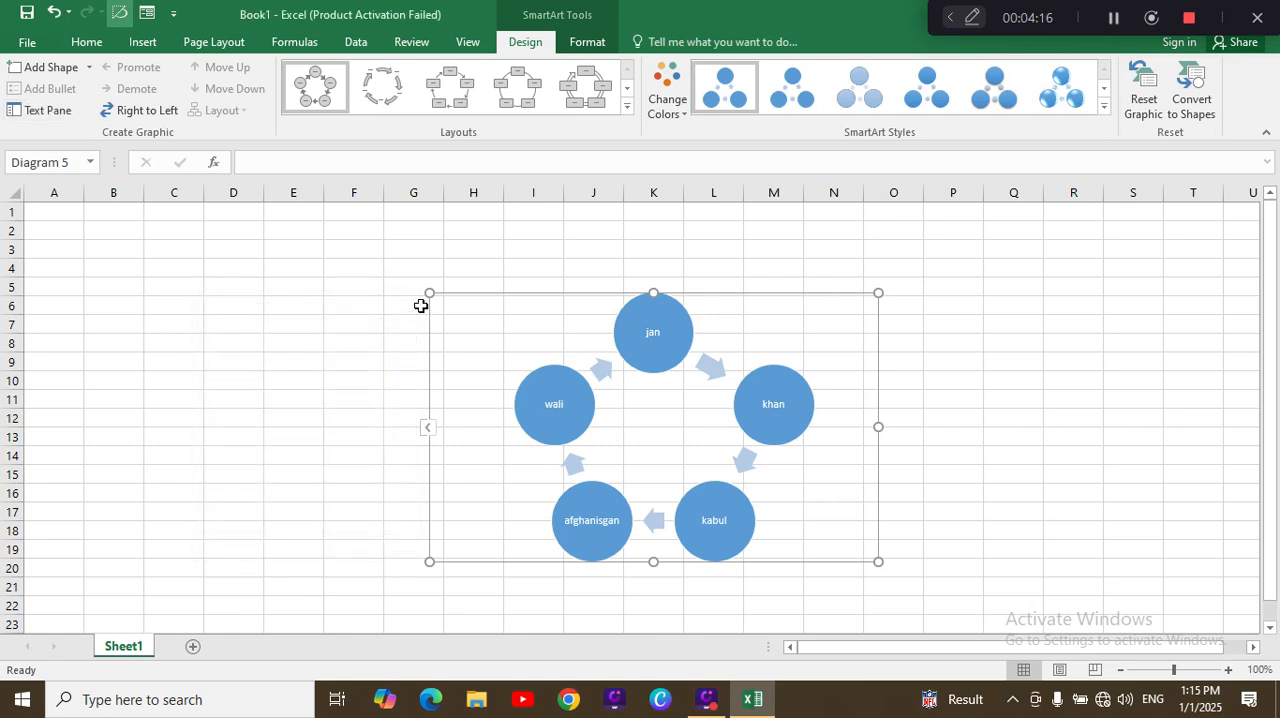
Step: Go through the cycle's circles in arrow order, from the topmost circle around and back to it
left_click(652, 325)
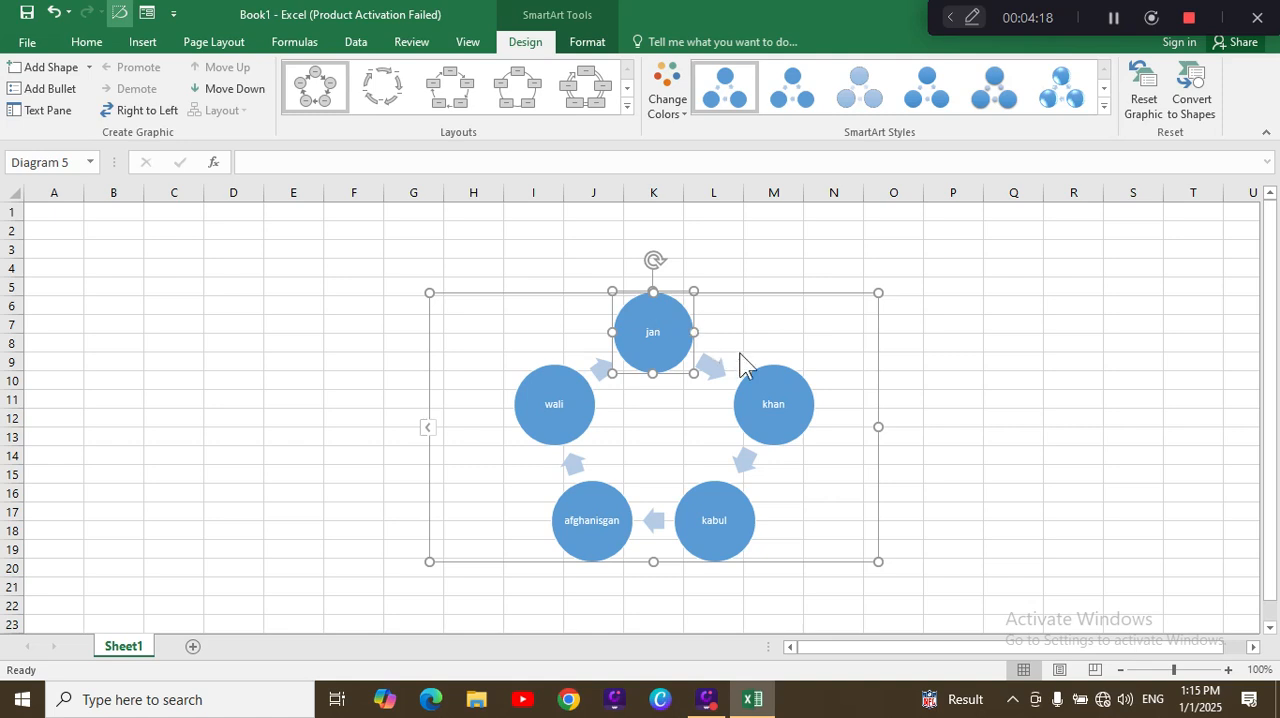
left_click(766, 375)
left_click(734, 543)
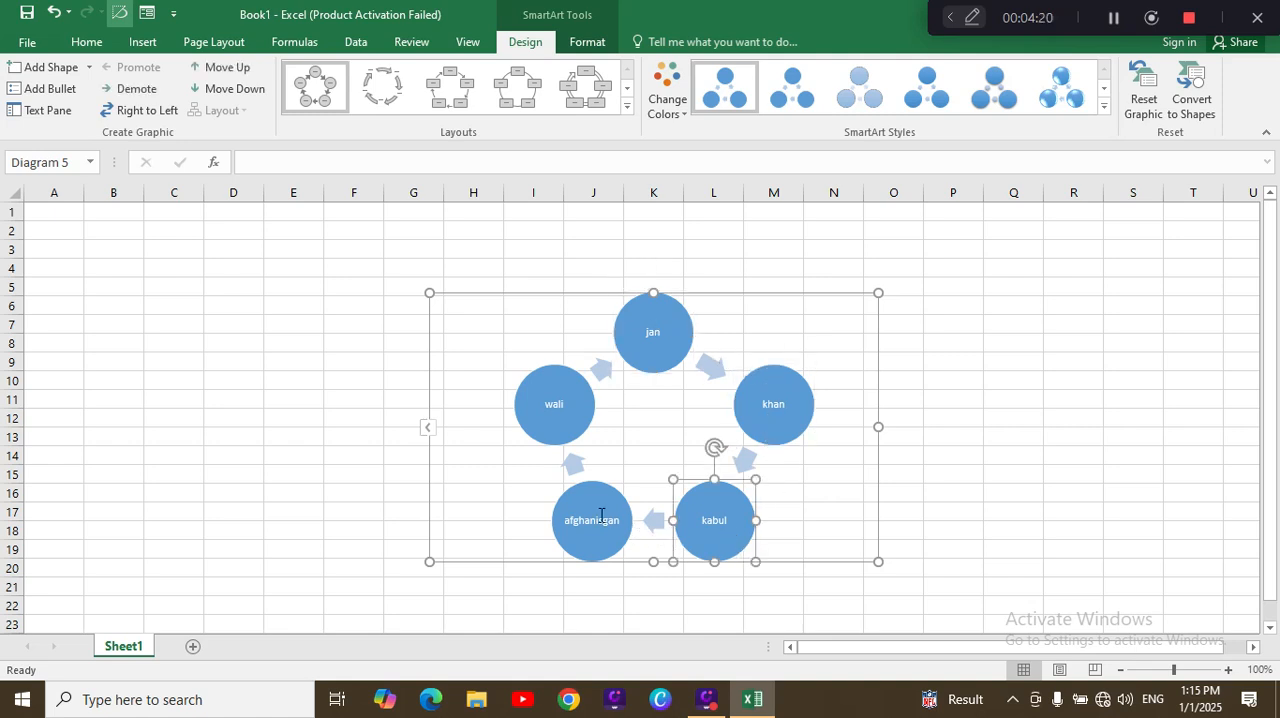
left_click(600, 515)
left_click(546, 392)
left_click(646, 337)
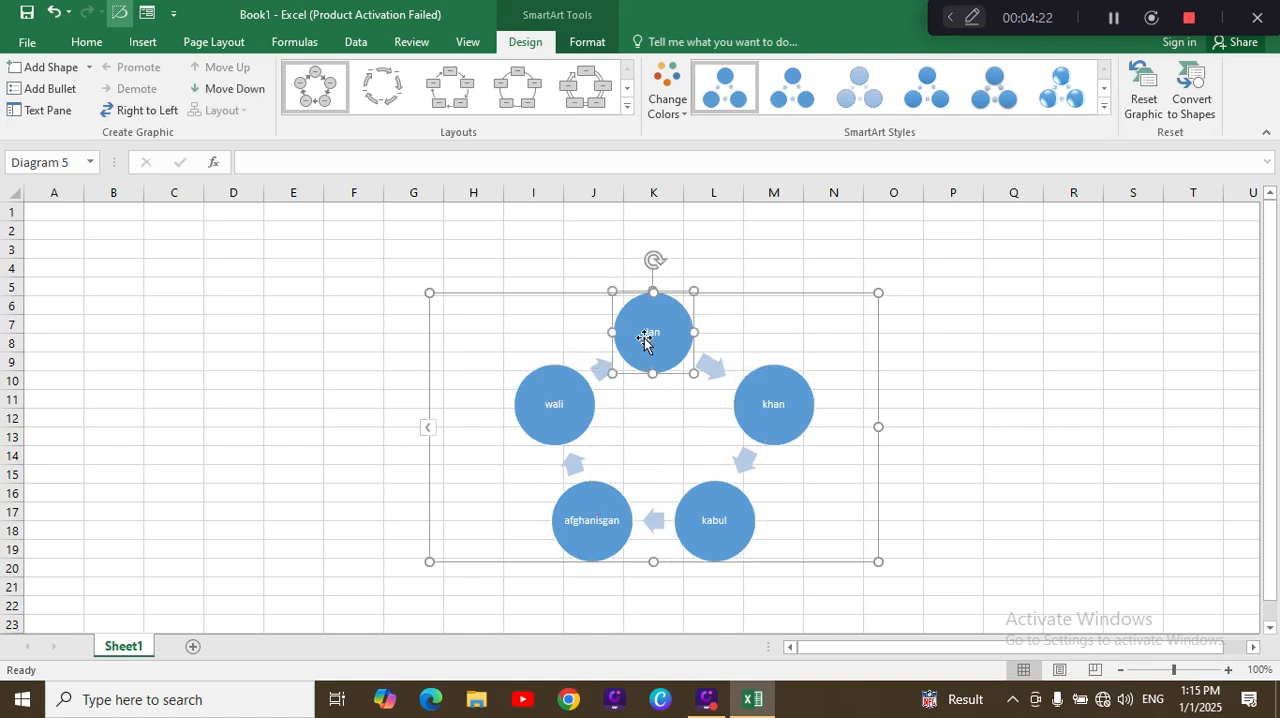
Step: Delete all circles and arrows of the cycle graphic, including its empty frame, from the sheet
key("ctrl+a")
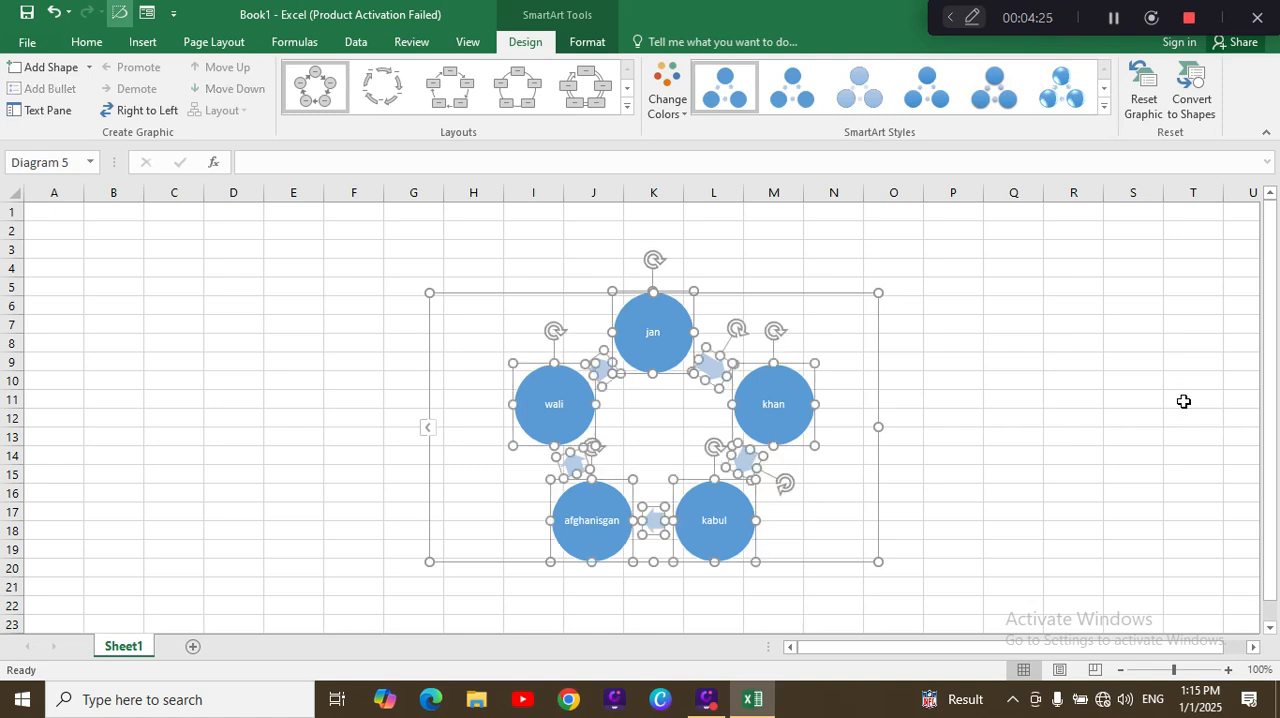
key("Delete")
left_click(1183, 401)
left_click(727, 435)
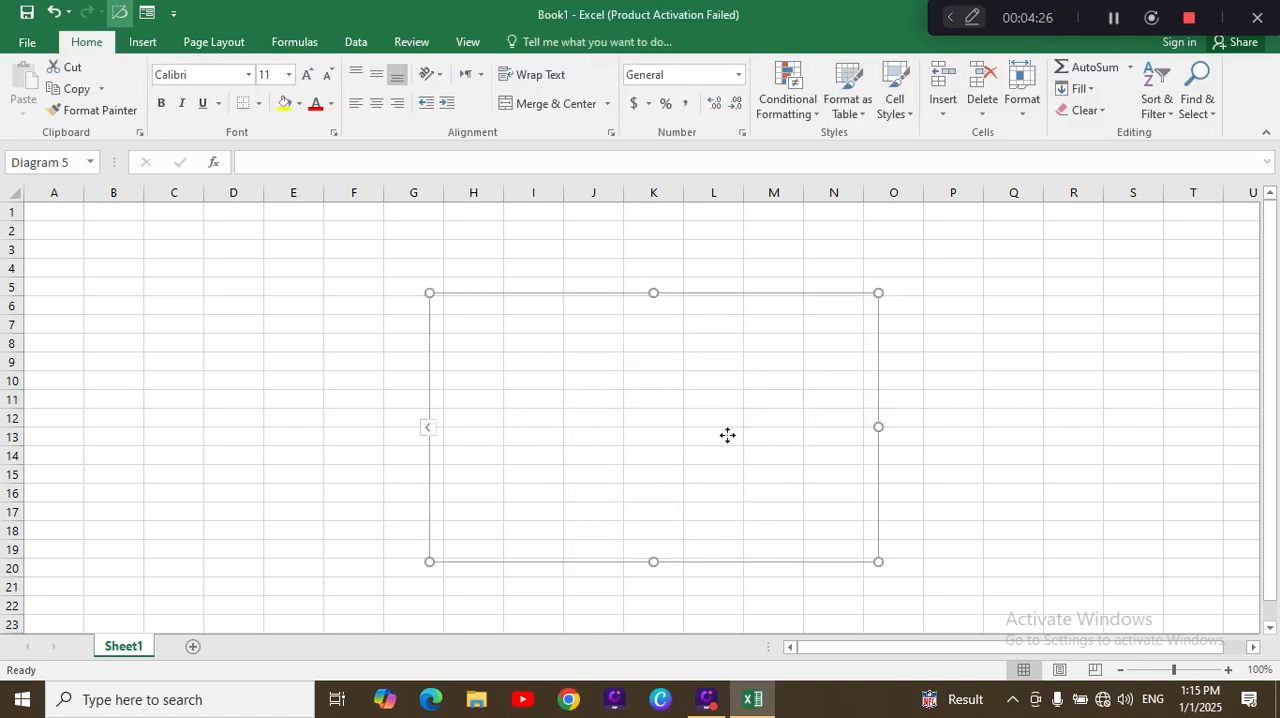
key("Delete")
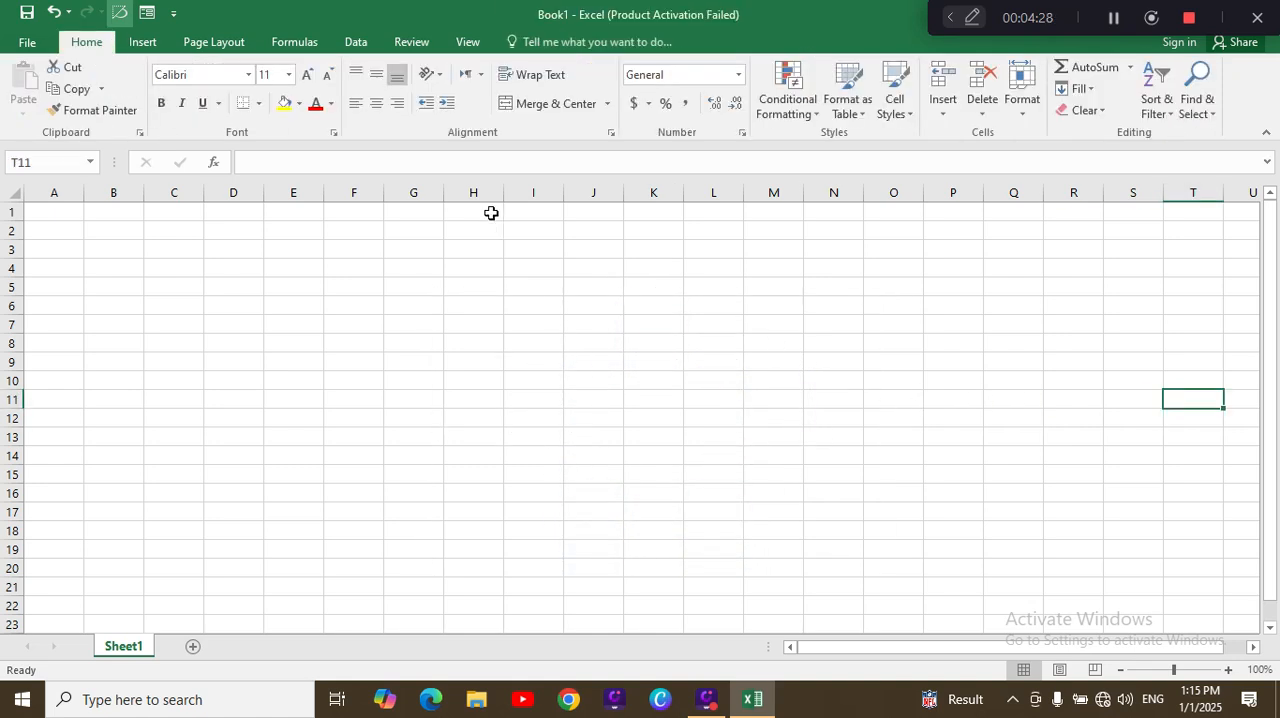
Step: Check which screenshot options are available for inserting into the sheet
left_click(143, 44)
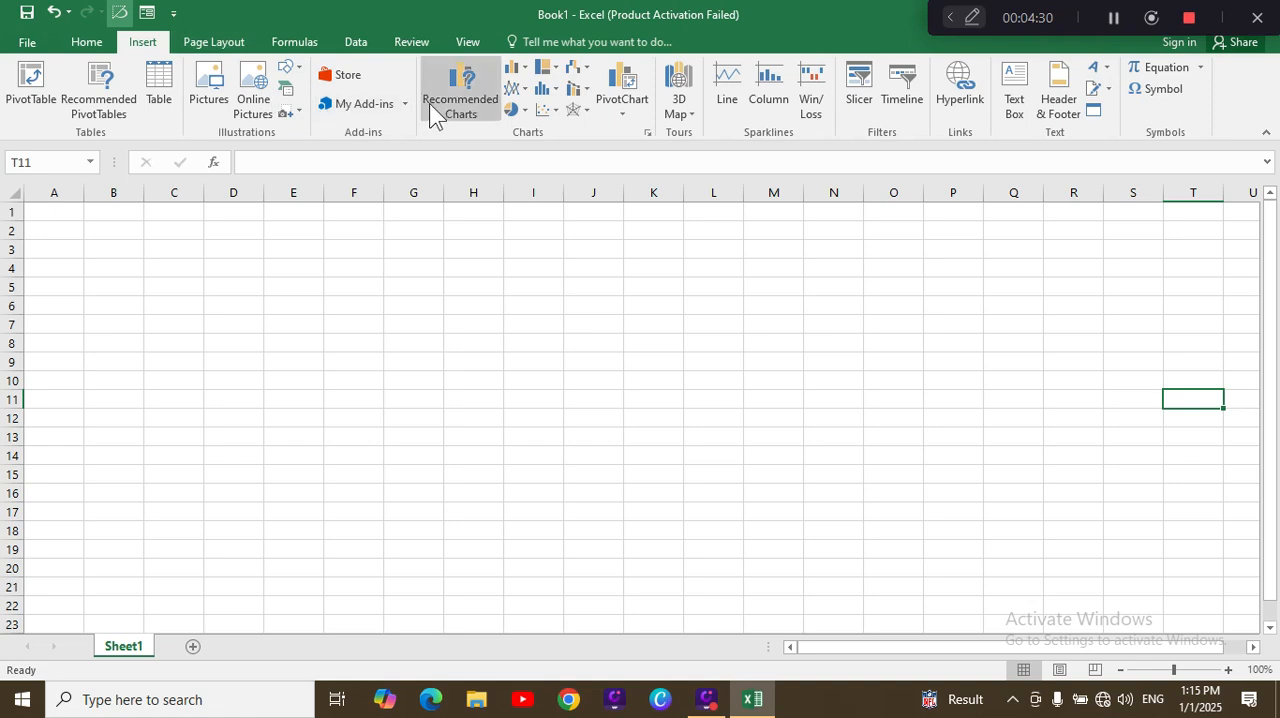
left_click(299, 111)
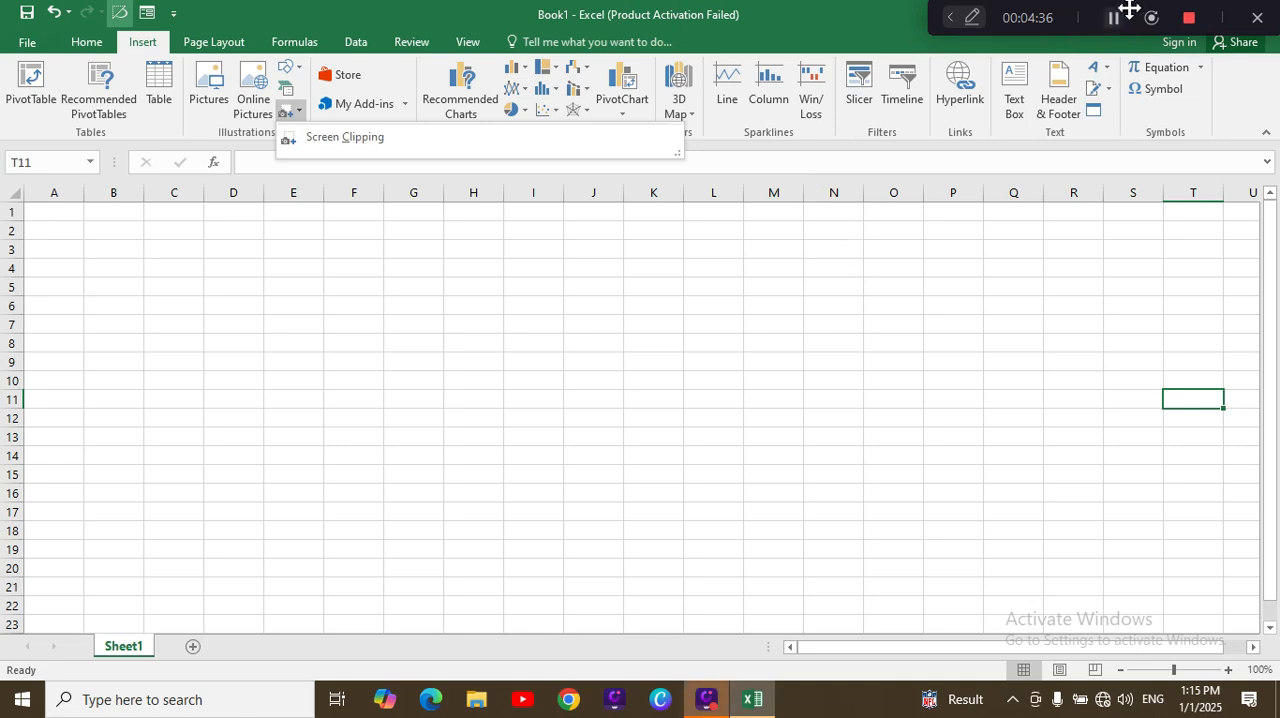
left_click_drag(1128, 10, 862, 7)
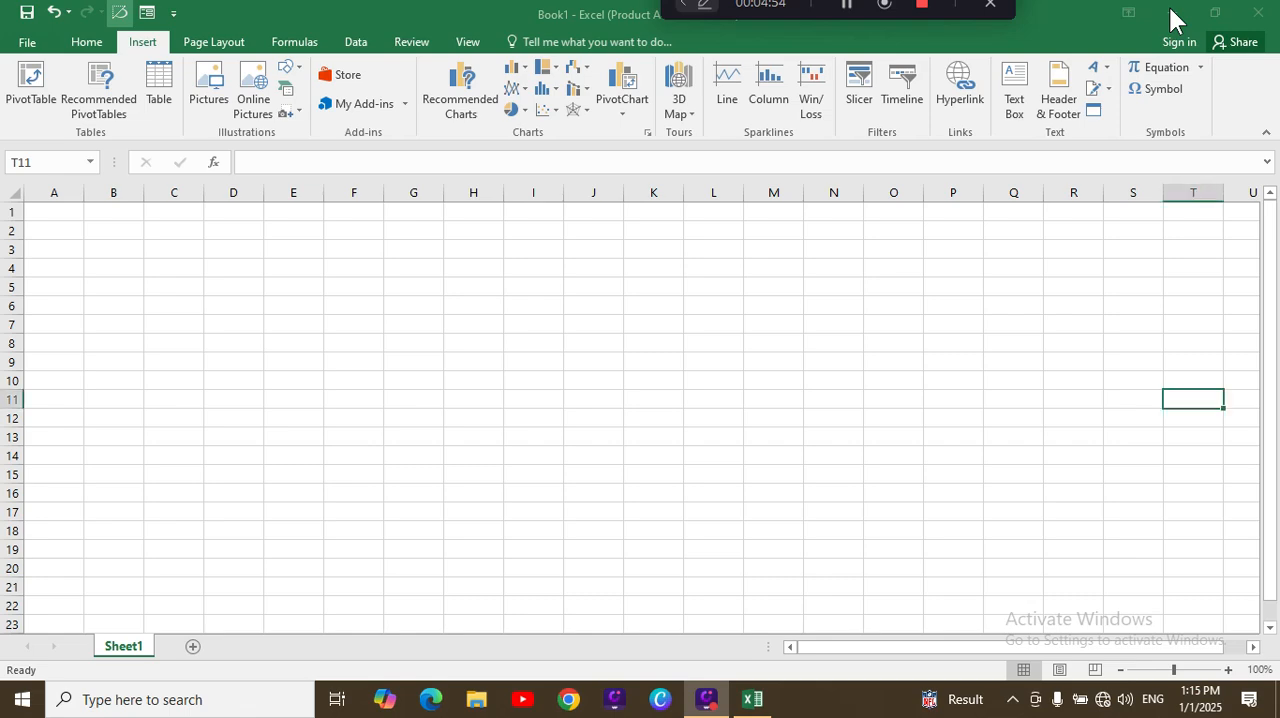
Step: Switch to Google Chrome, open a browser window on the new tab page as the capture source, and return to Excel
left_click(1172, 17)
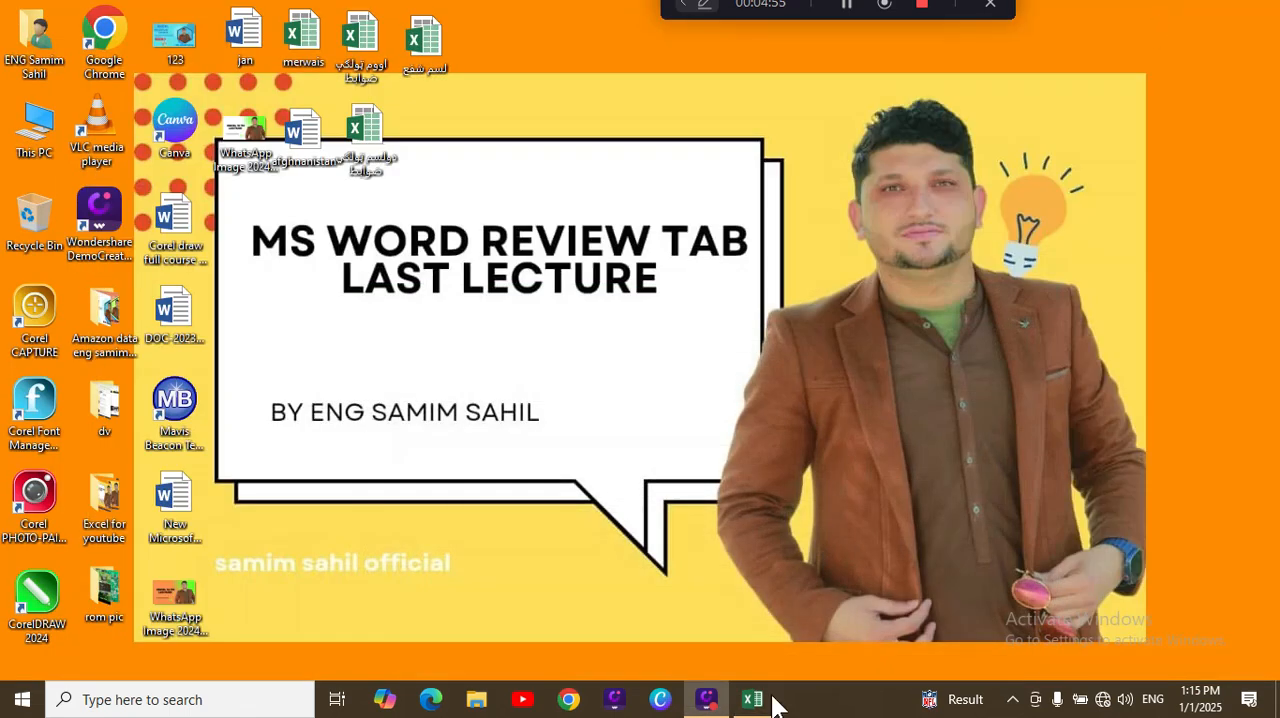
left_click(567, 699)
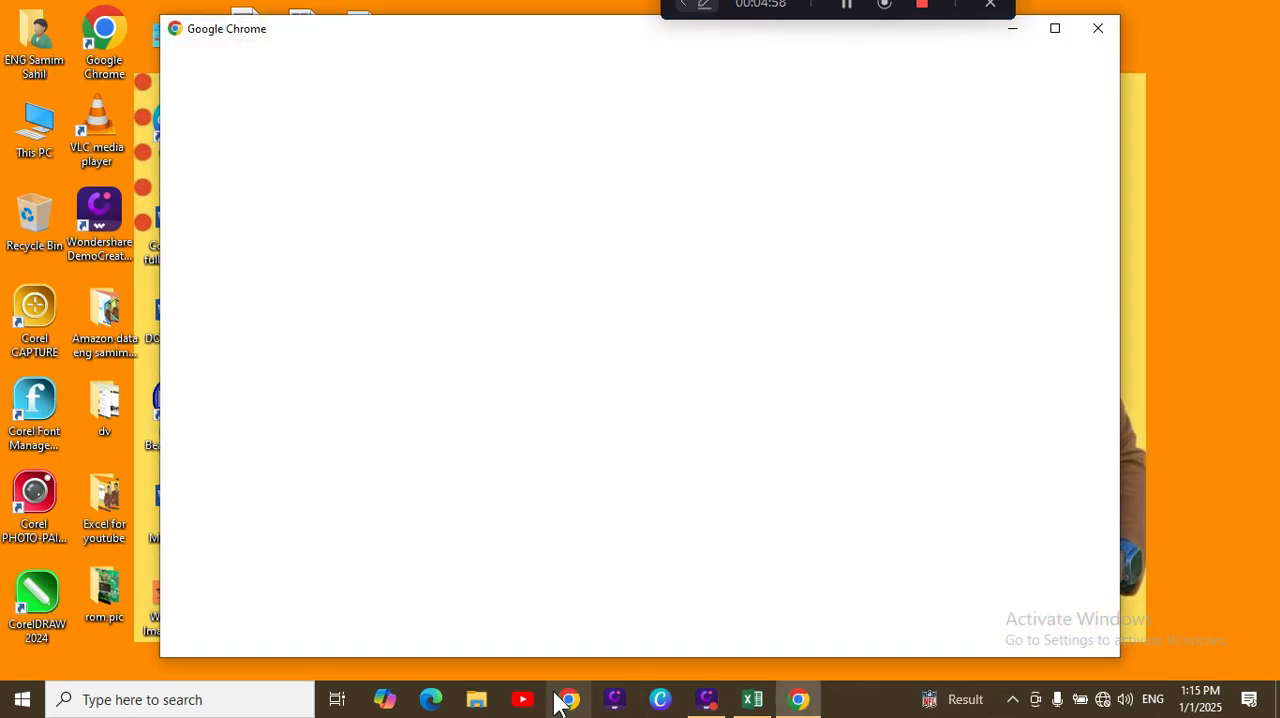
left_click(686, 415)
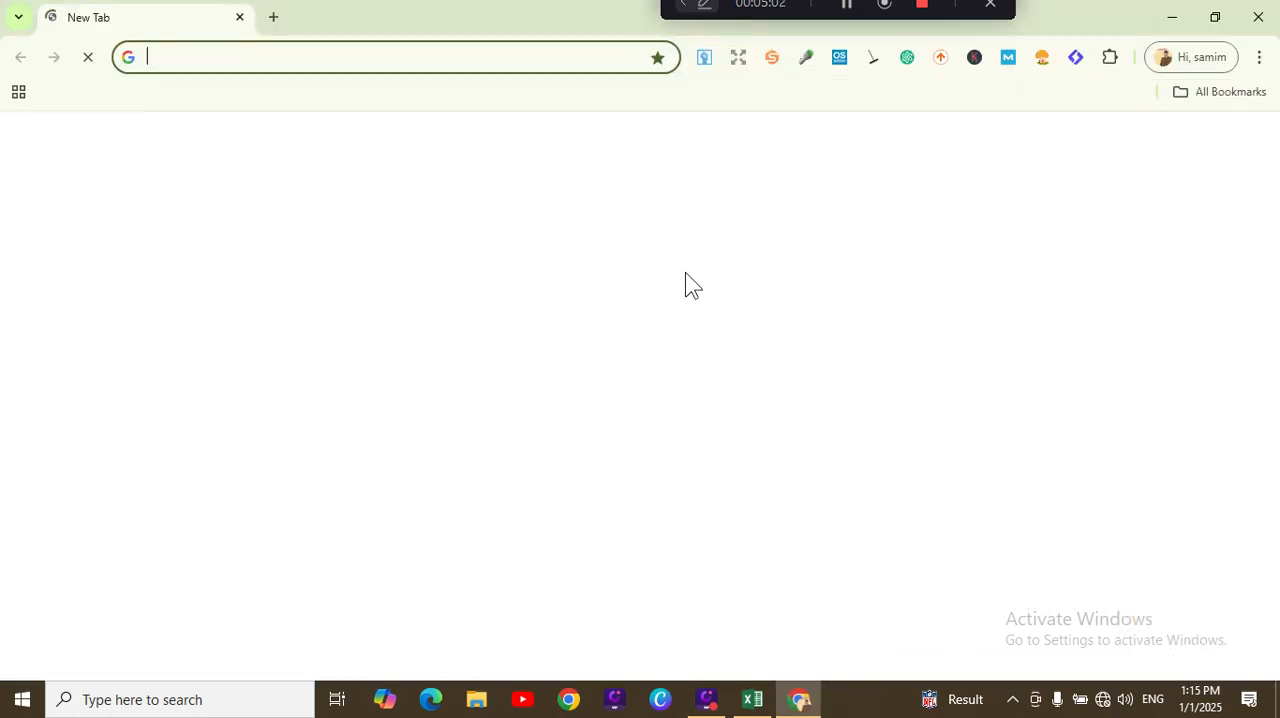
left_click(752, 699)
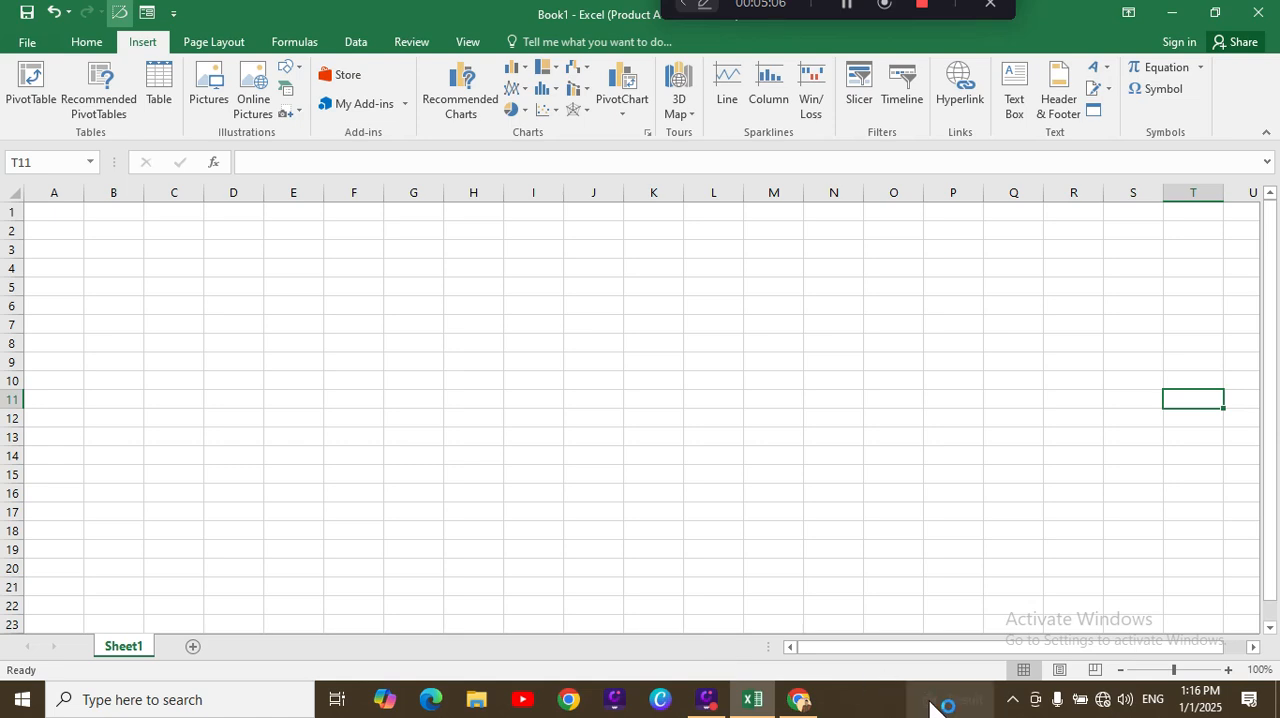
left_click(803, 703)
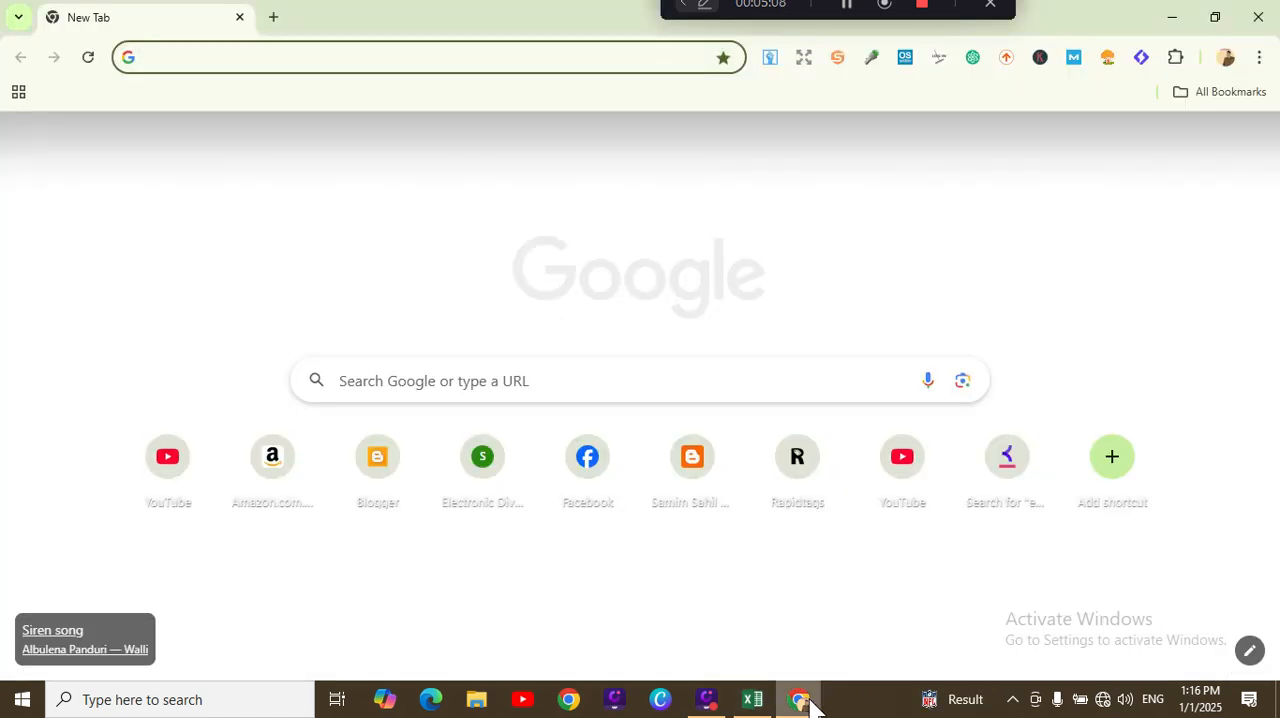
left_click(752, 699)
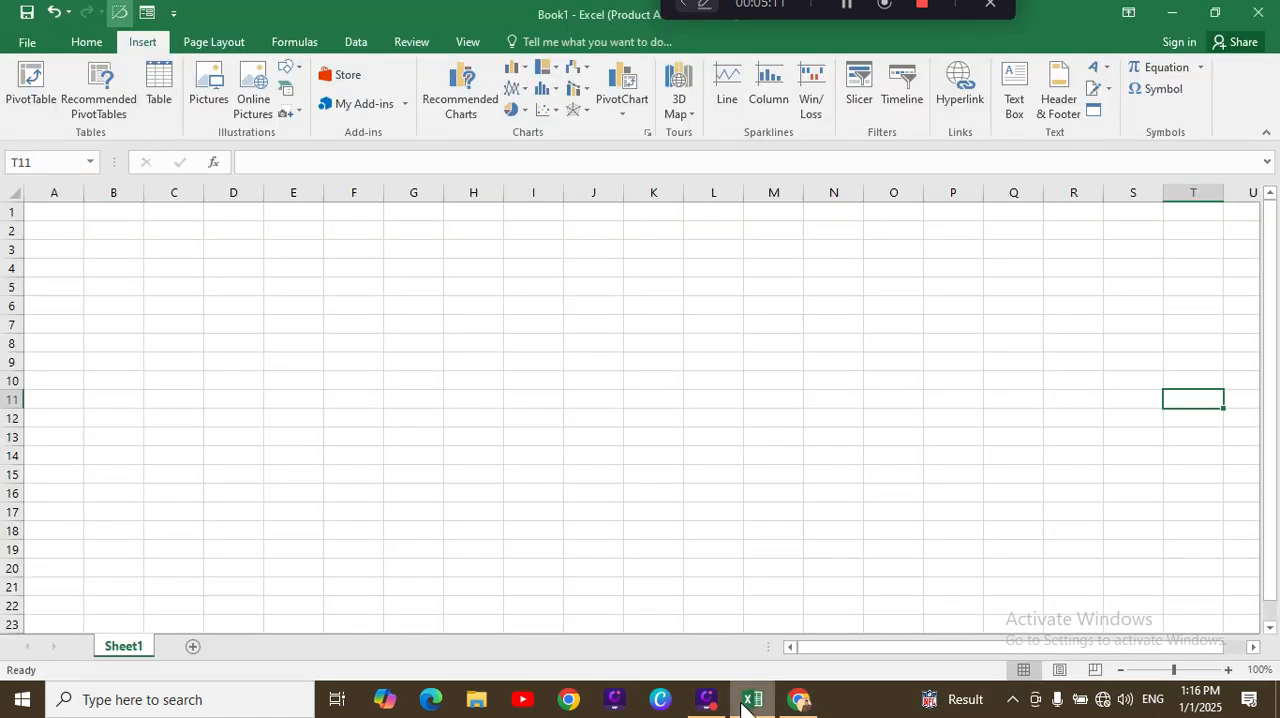
Step: Insert a screen clipping that covers nearly the whole Chrome new tab page
left_click(296, 113)
left_click(325, 145)
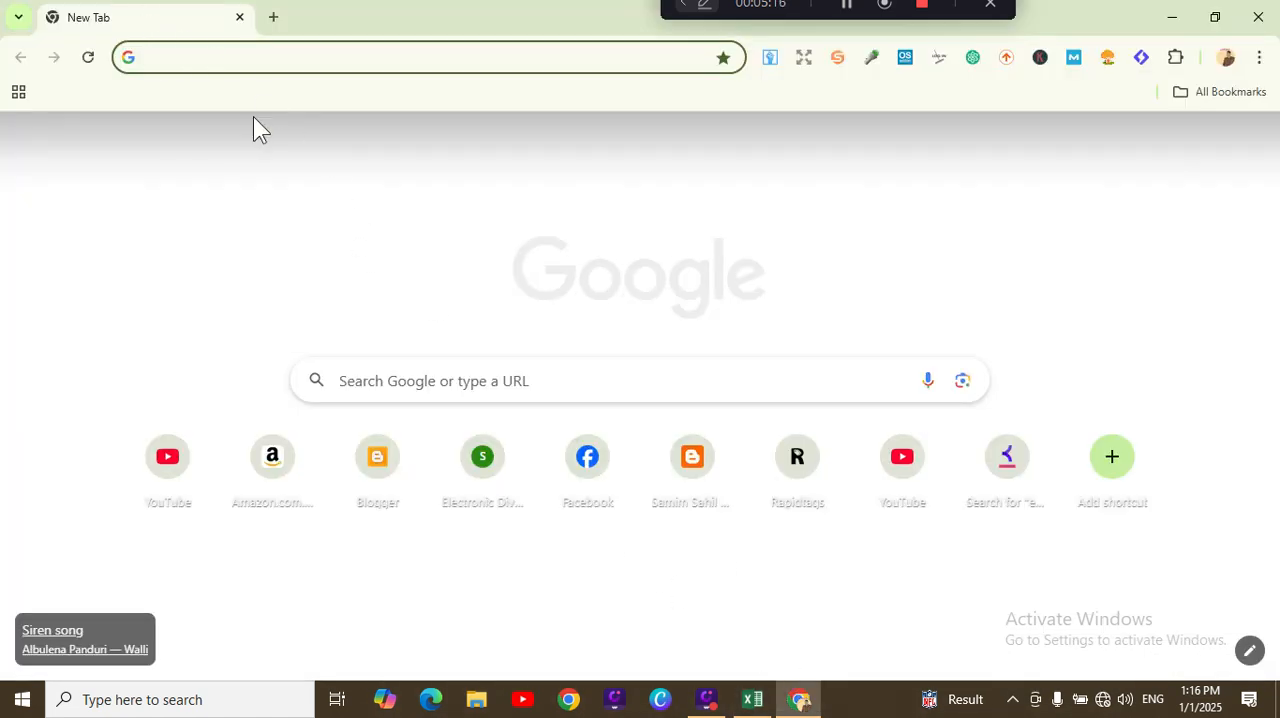
left_click_drag(100, 10, 1160, 705)
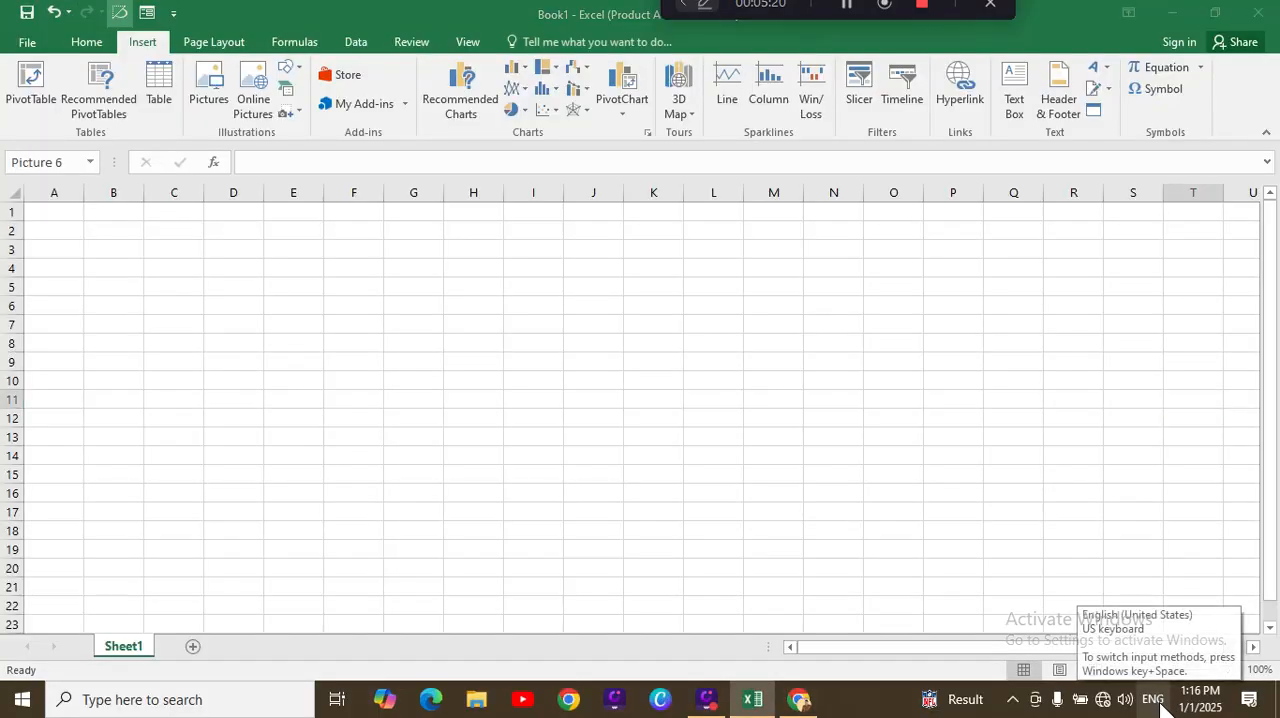
Step: Shrink the inserted clipping to about 5.23" high and 6.65" wide and place it over columns I to R
left_click_drag(1128, 508, 469, 297)
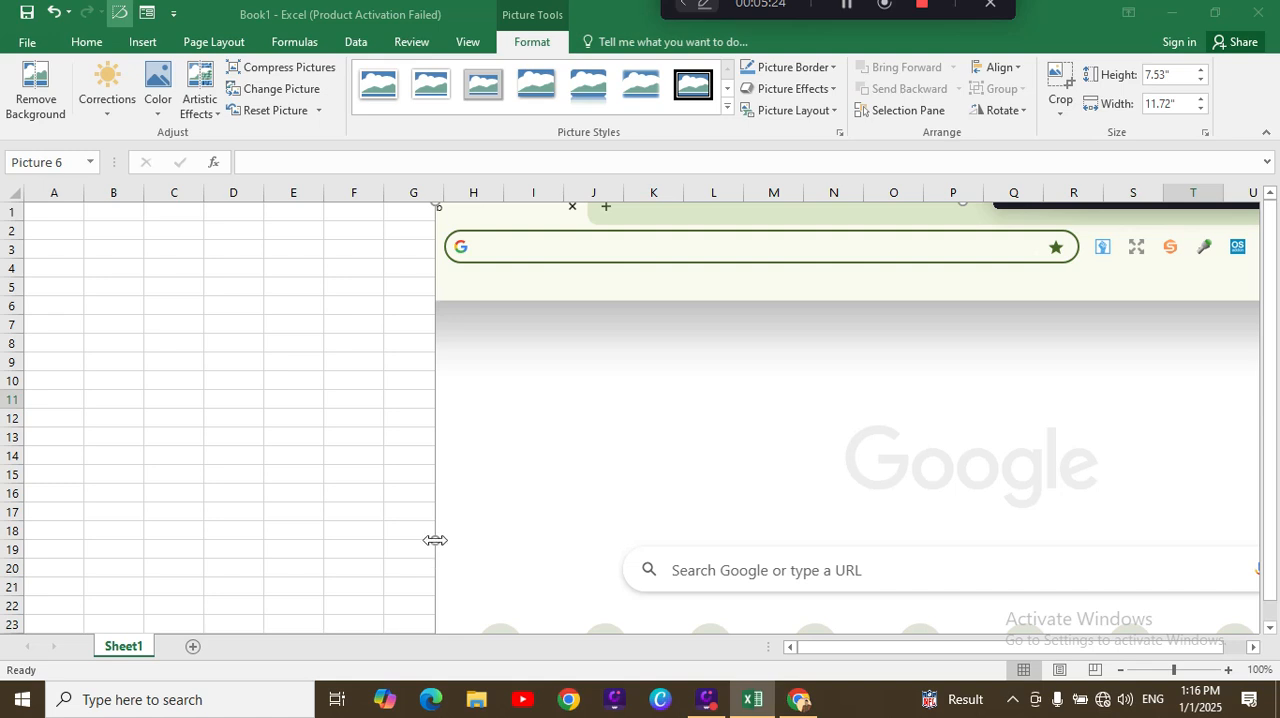
left_click_drag(433, 541, 627, 440)
left_click_drag(784, 407, 680, 374)
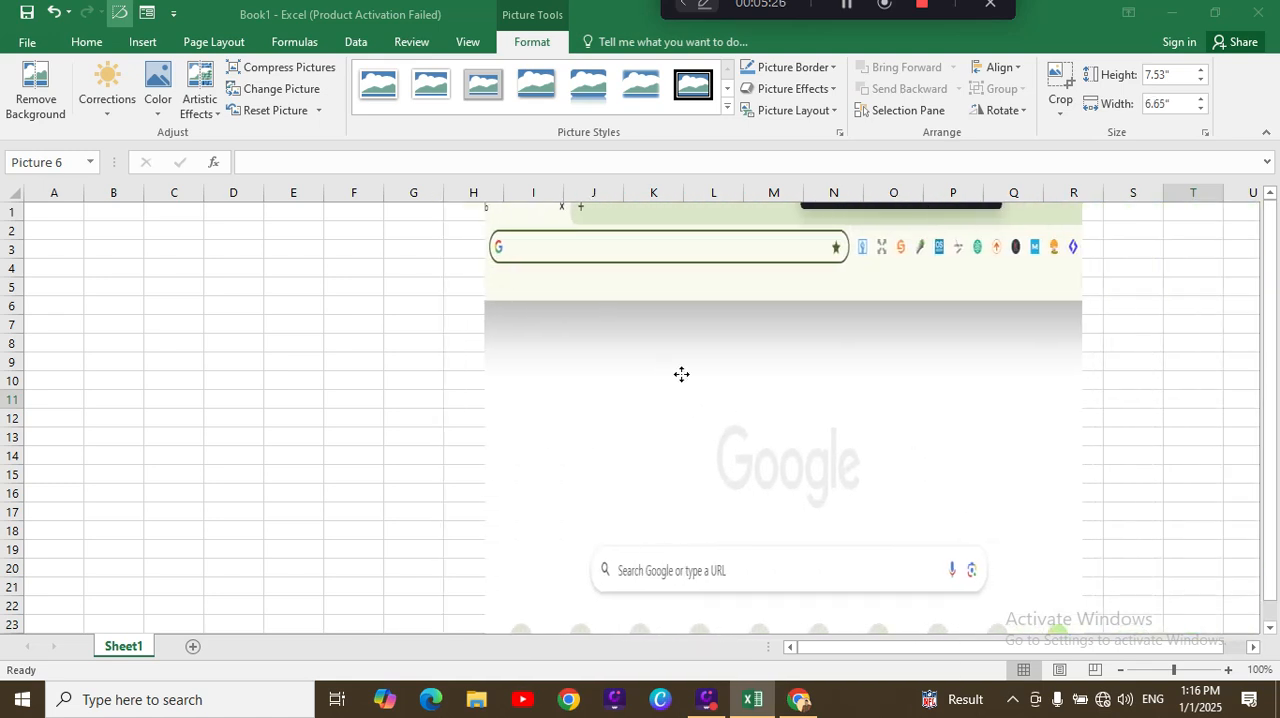
left_click_drag(768, 317, 799, 268)
left_click_drag(813, 432, 805, 387)
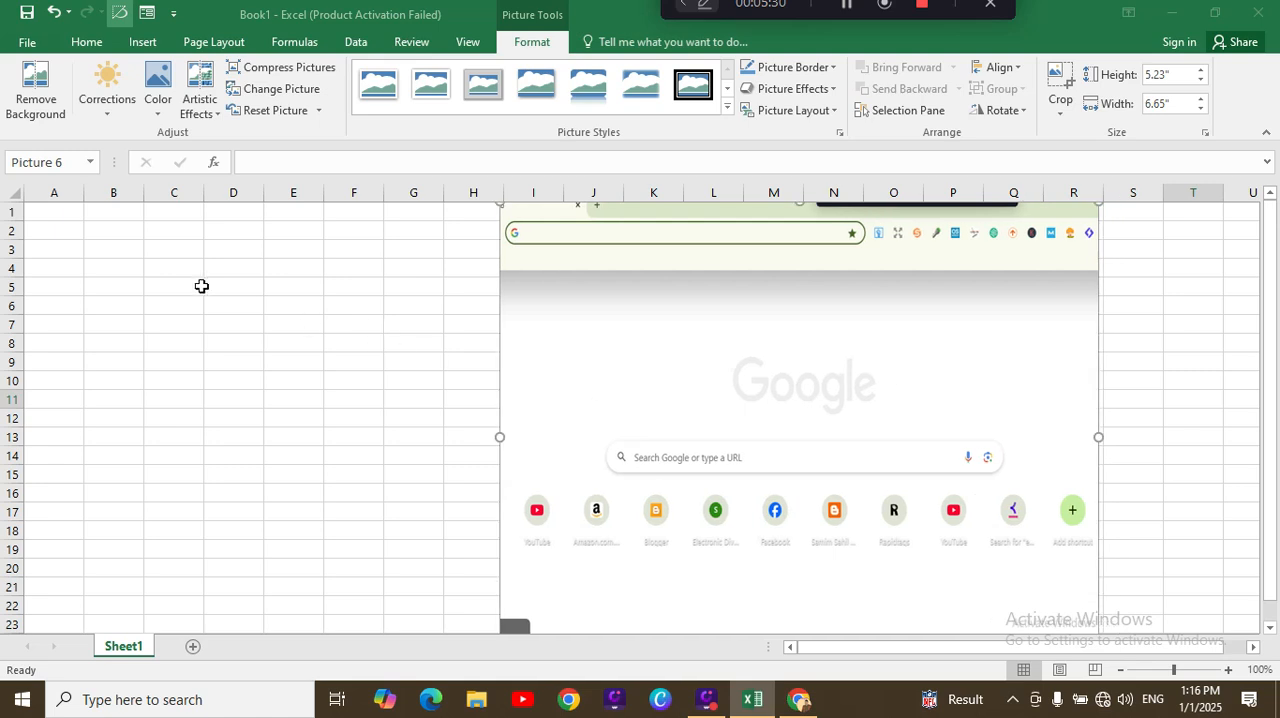
Step: Fill cells C5 to C7 beside the clipping with the sample texts "nlkdsjfldk j", "lkkhjdflk jlk" and "dfsh kjn"
left_click(199, 287)
type("nlkdsjfldk j")
key("Return")
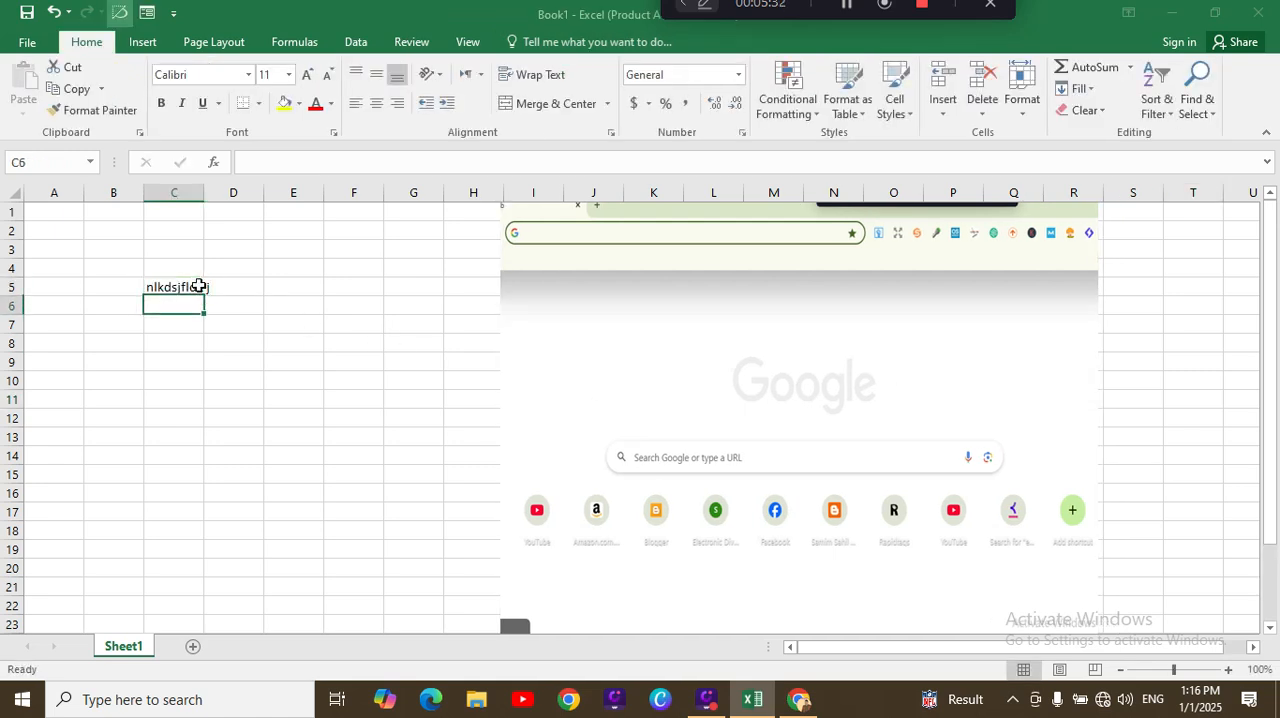
type("lkkhjdflk jlk")
key("Return")
type("dfsh kjn")
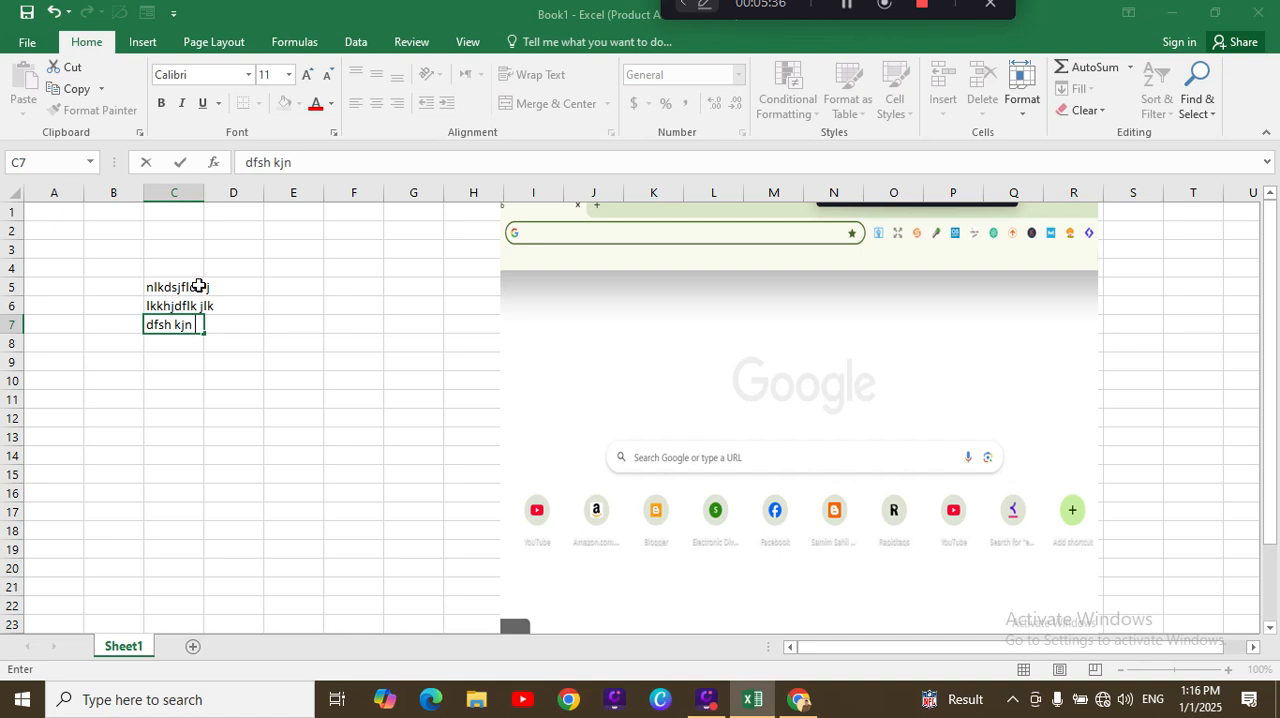
Step: Delete the clipping and clear the sample texts from column C so the sheet is empty
left_click(549, 380)
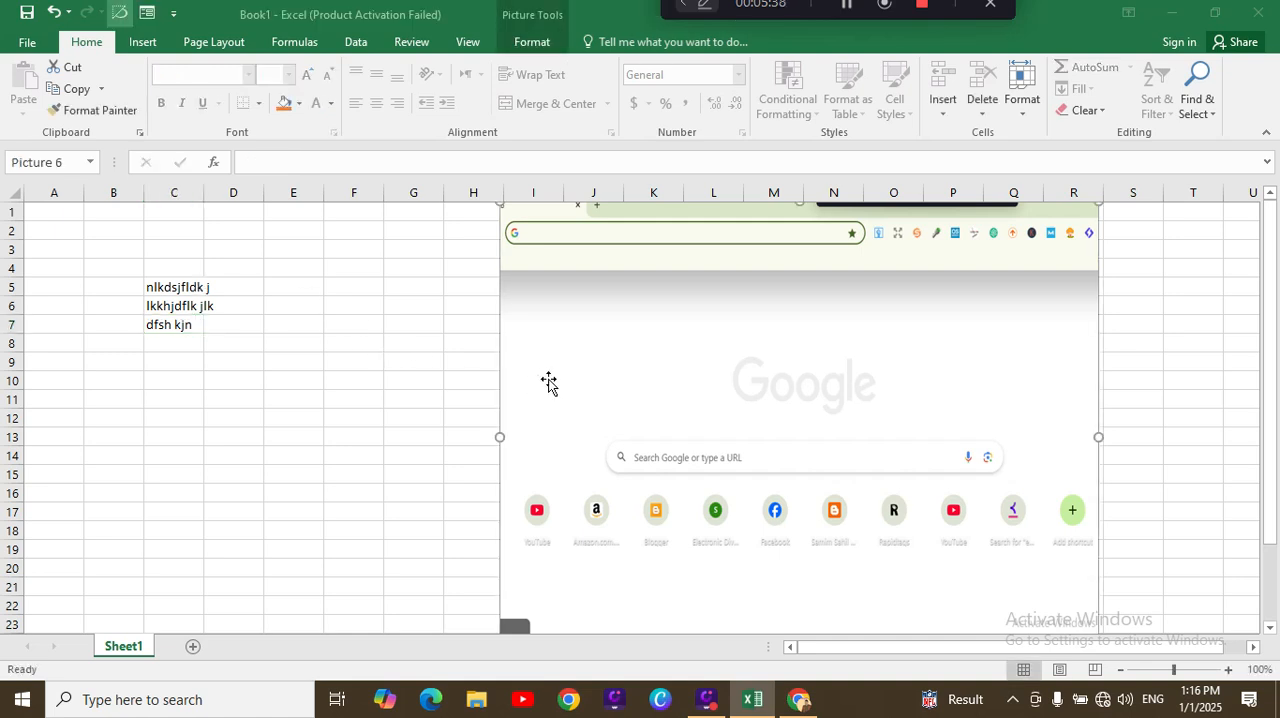
key("Delete")
key("BackSpace")
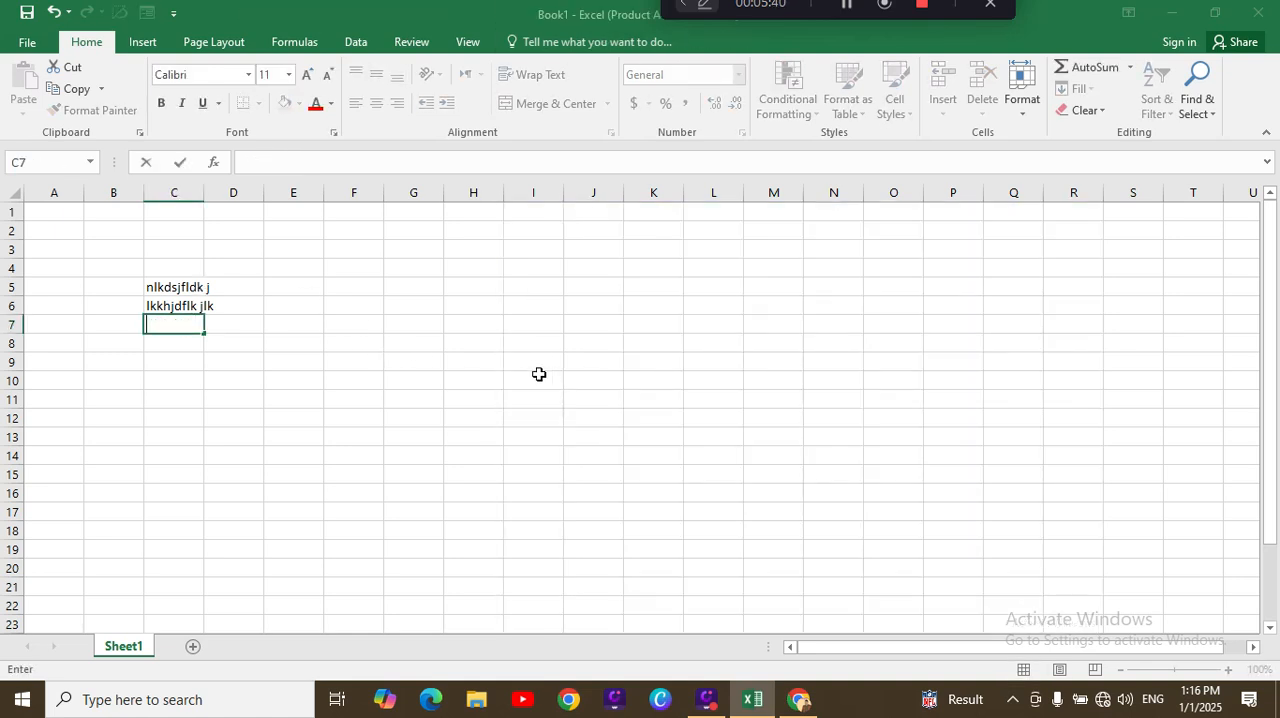
left_click_drag(233, 230, 166, 468)
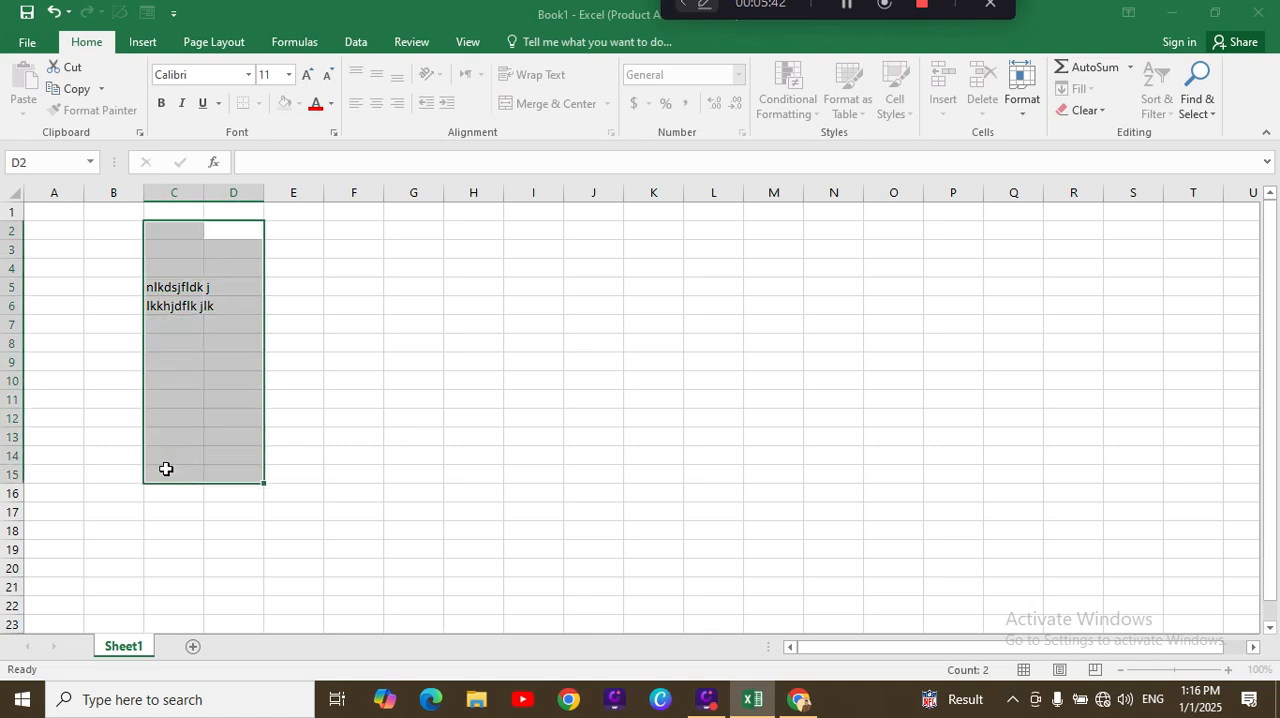
key("Delete")
left_click(414, 421)
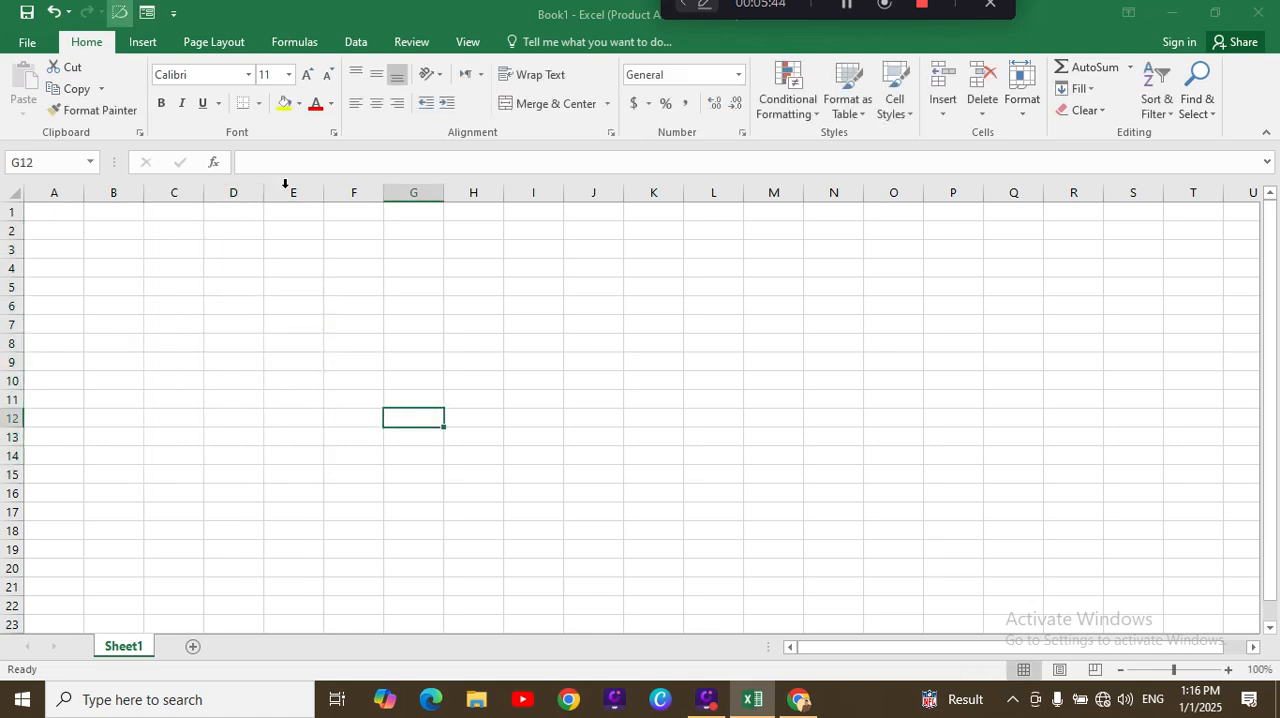
Step: Open the store page of the Office Add-ins, look at it and close the dialog
left_click(152, 42)
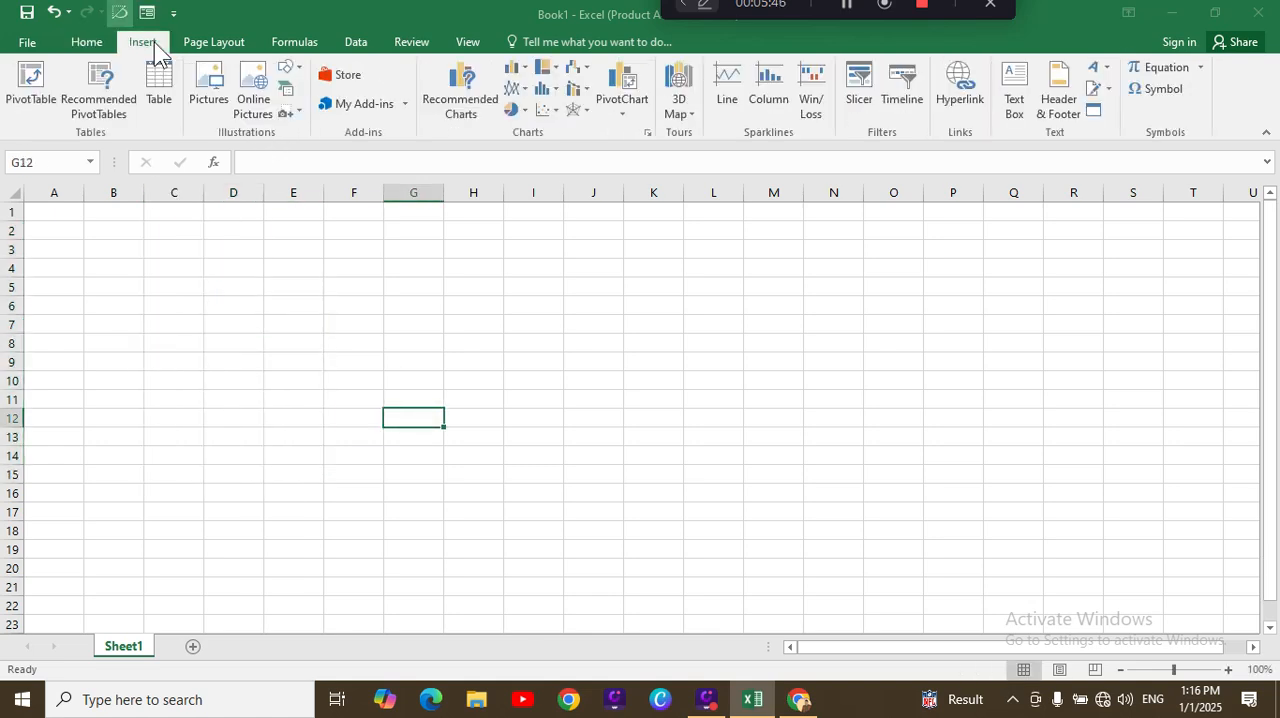
left_click(348, 75)
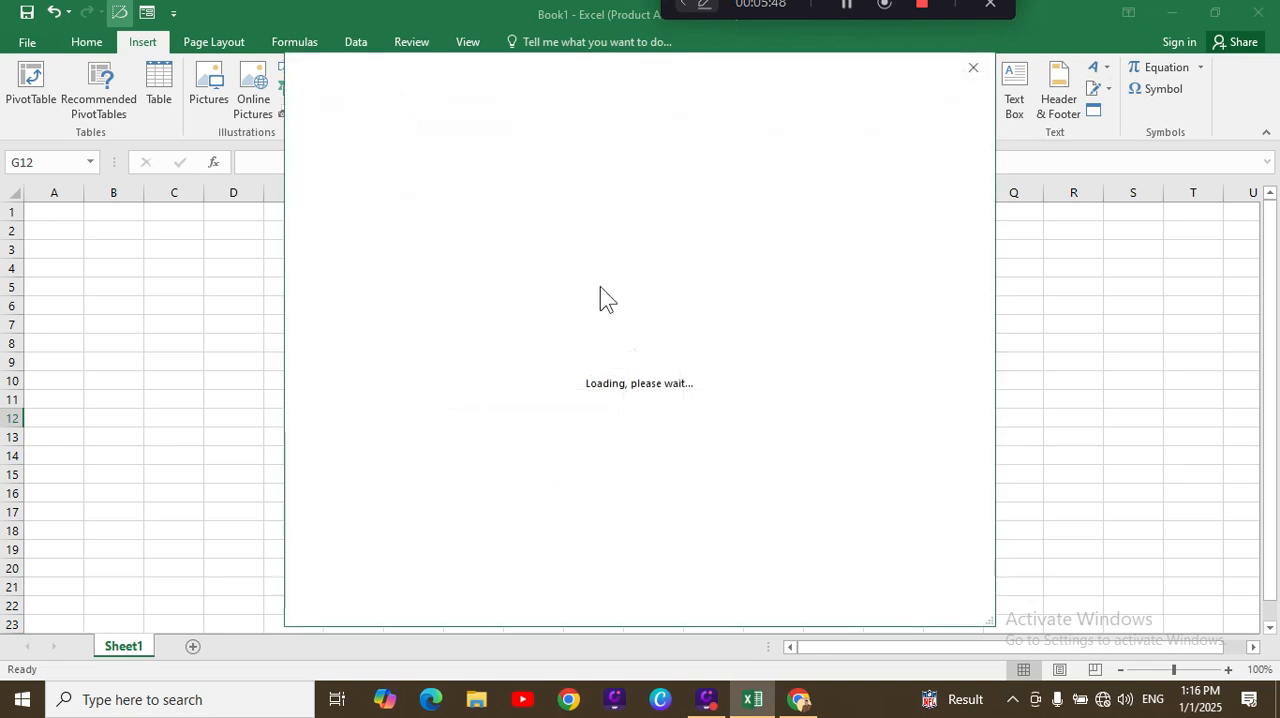
left_click(402, 126)
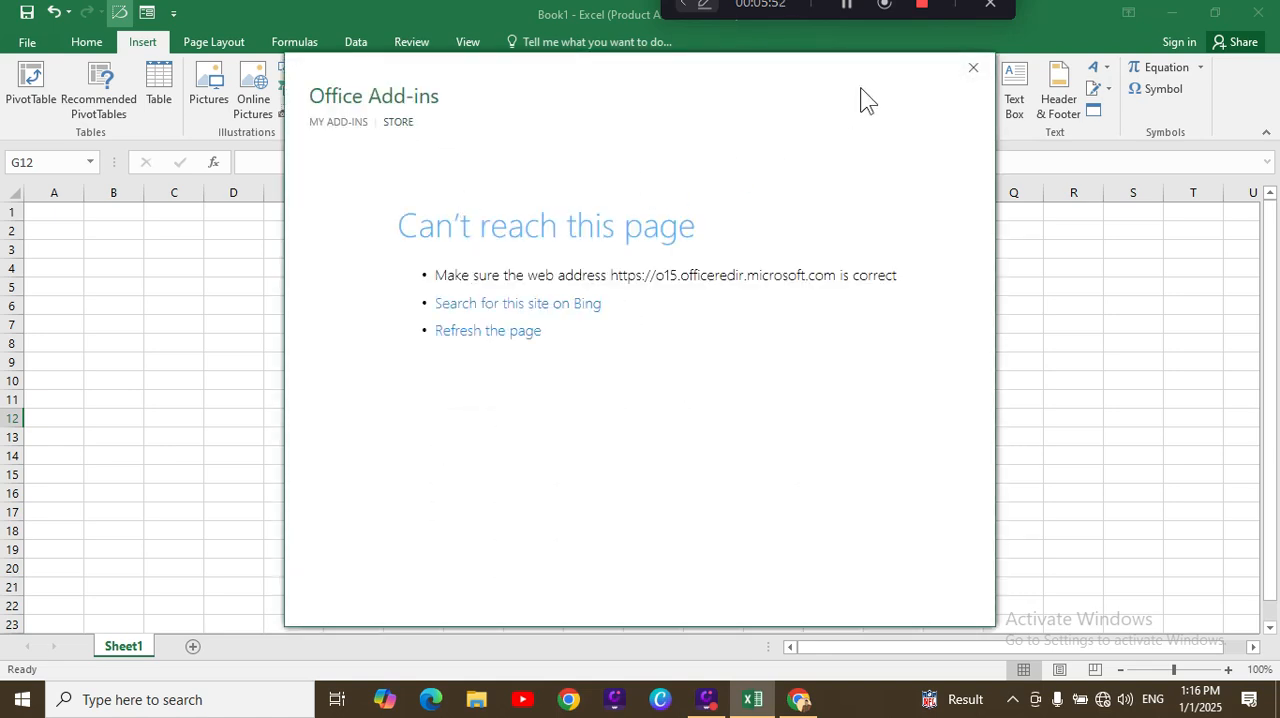
left_click(973, 67)
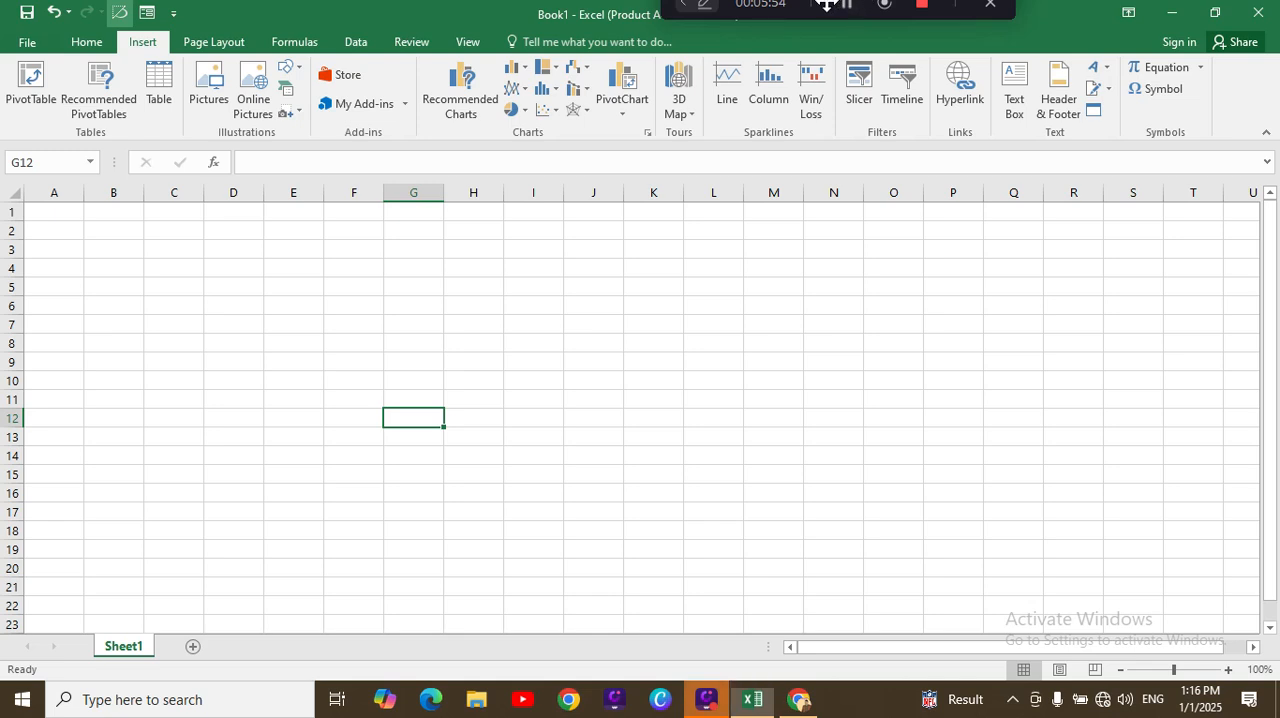
Step: Reopen the add-in store, check its page once more and close it
left_click_drag(834, 4, 834, 33)
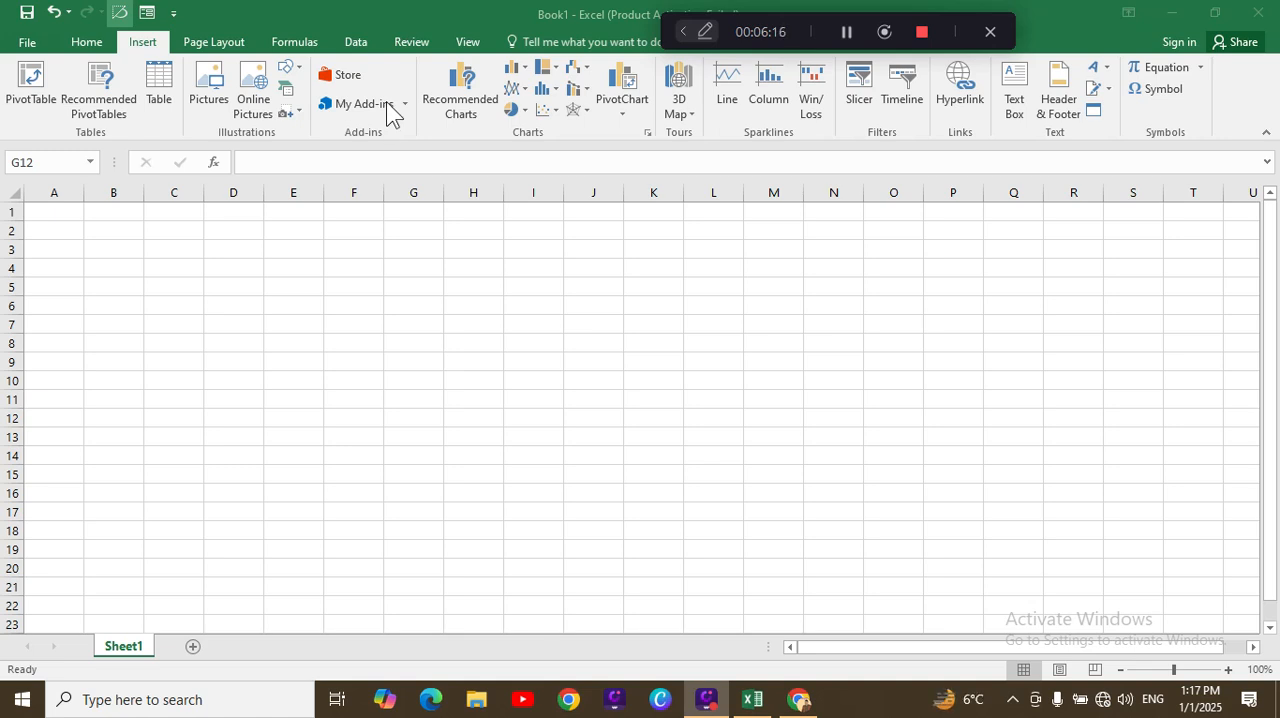
left_click(339, 76)
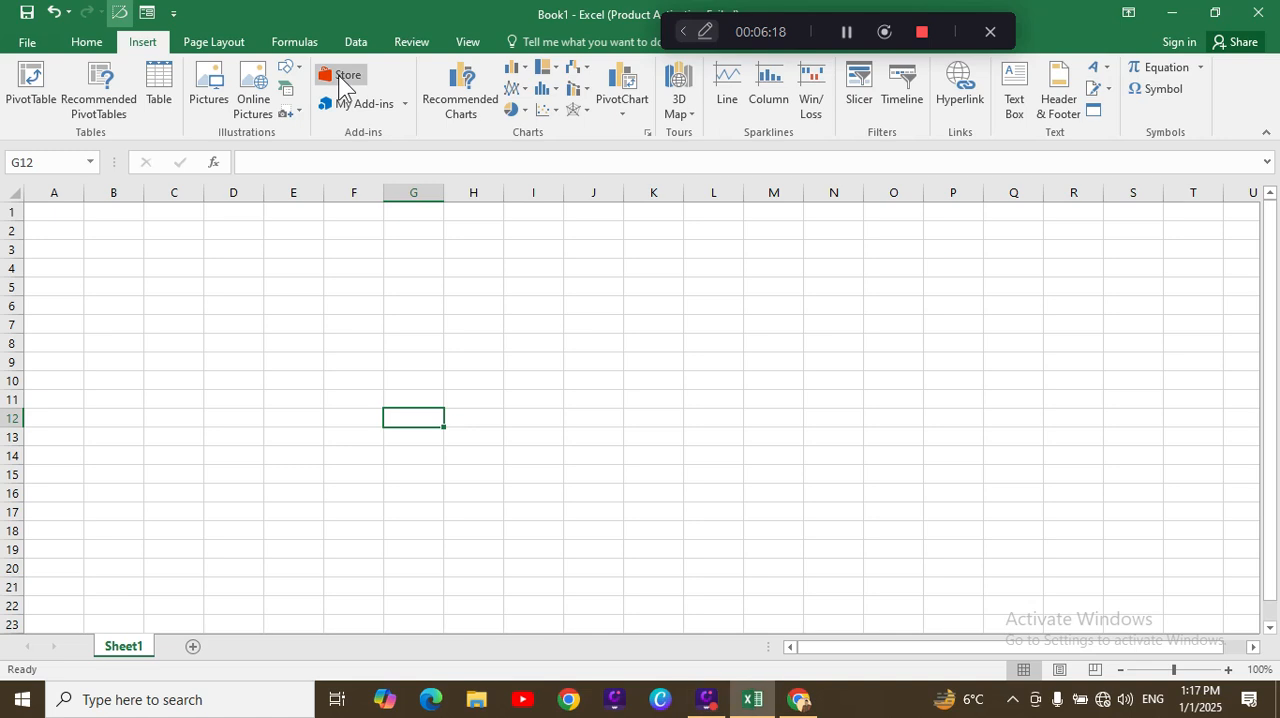
left_click(339, 78)
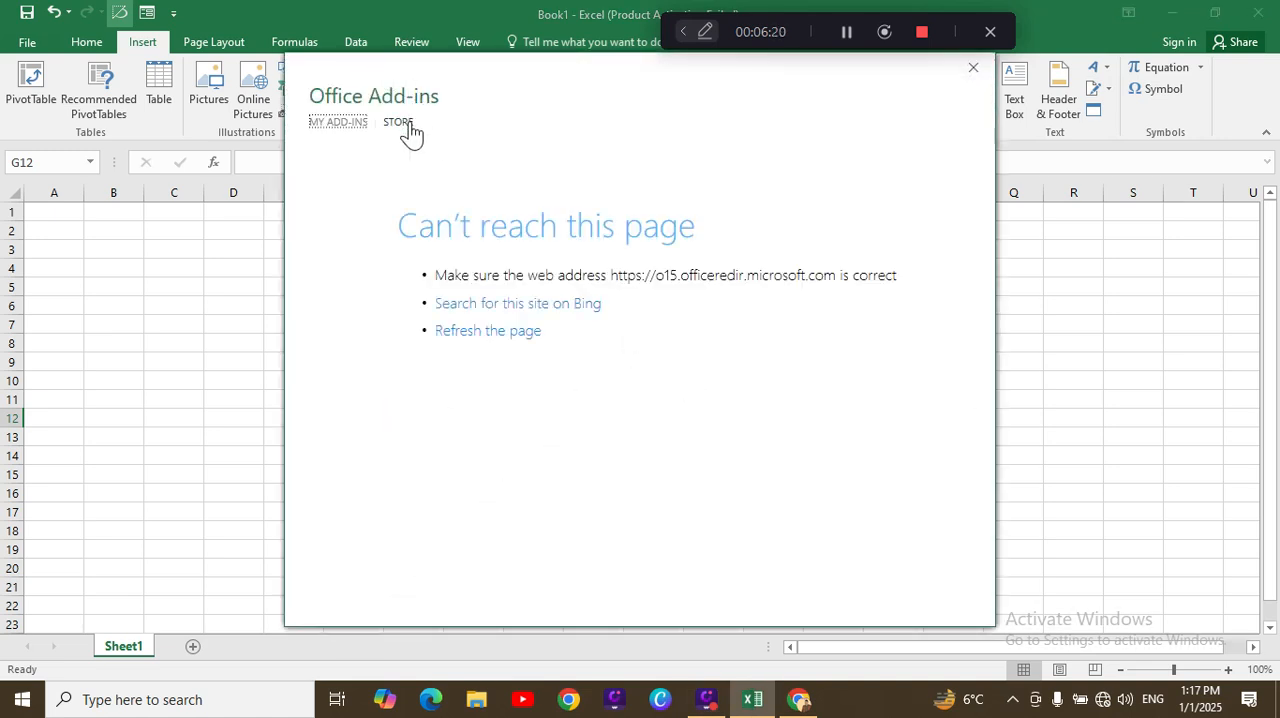
left_click(388, 124)
left_click(976, 67)
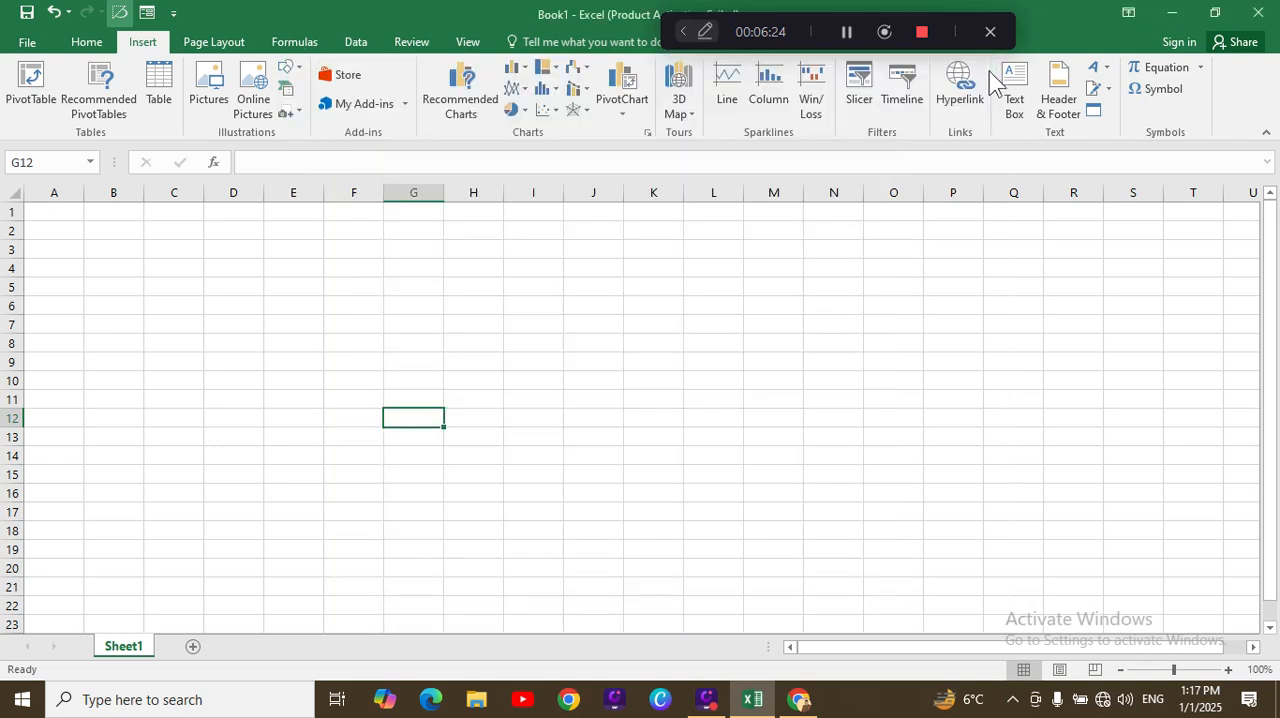
left_click(67, 233)
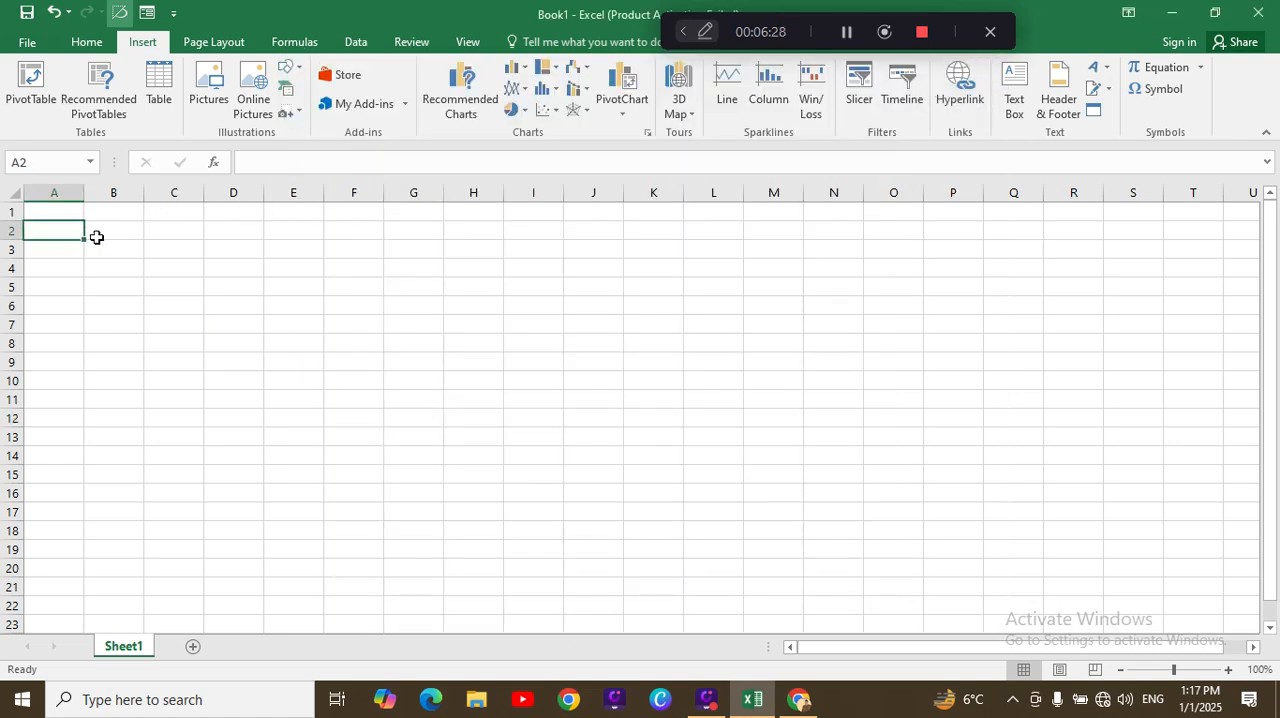
left_click(101, 238)
left_click(170, 235)
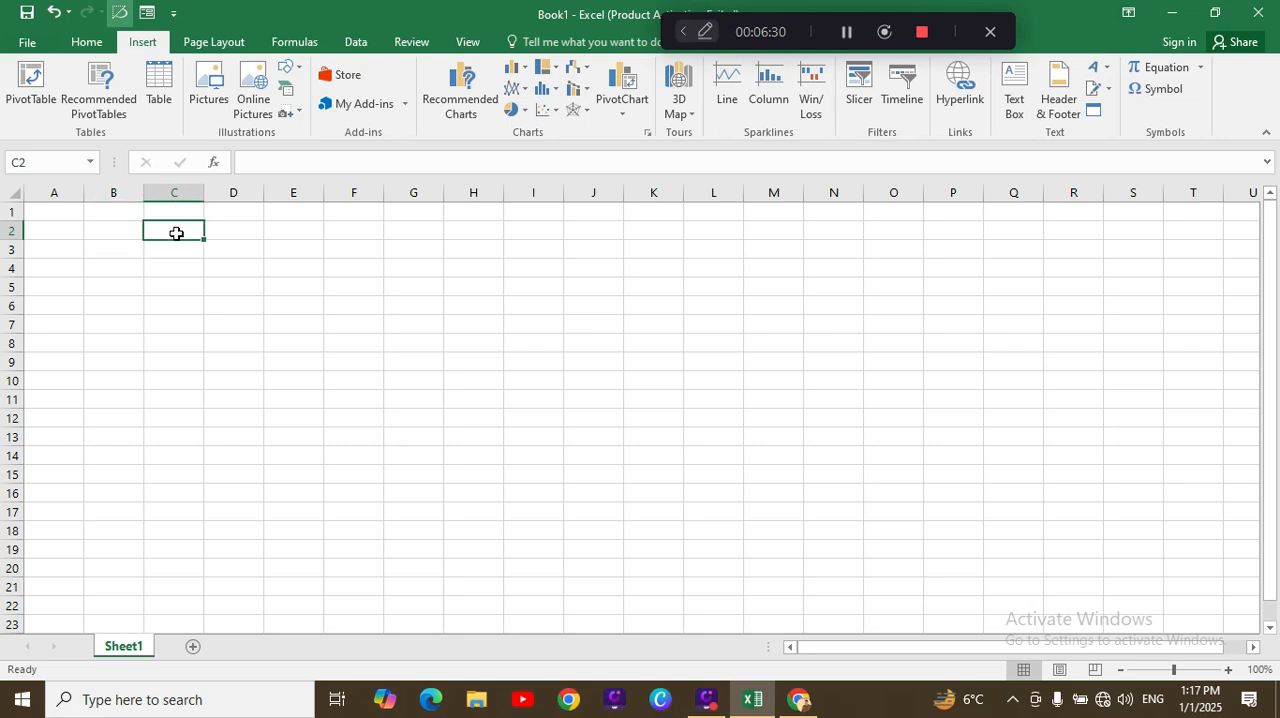
left_click_drag(40, 227, 117, 231)
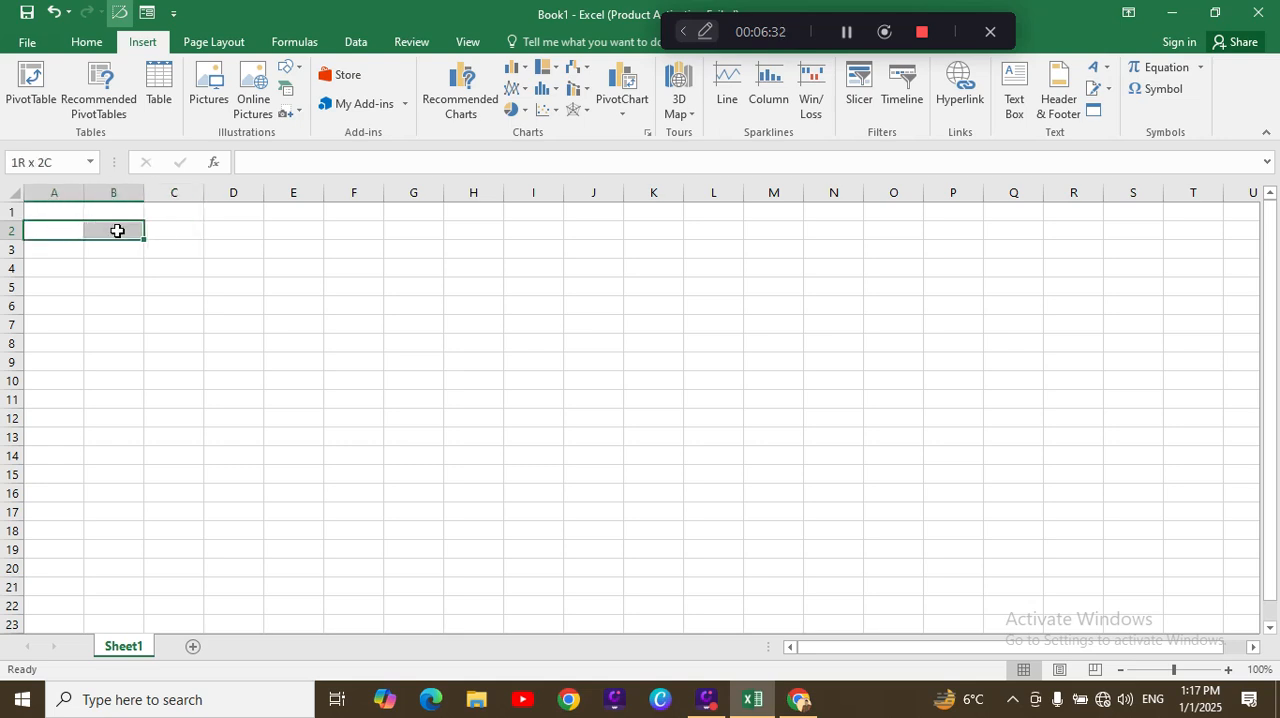
left_click(396, 227)
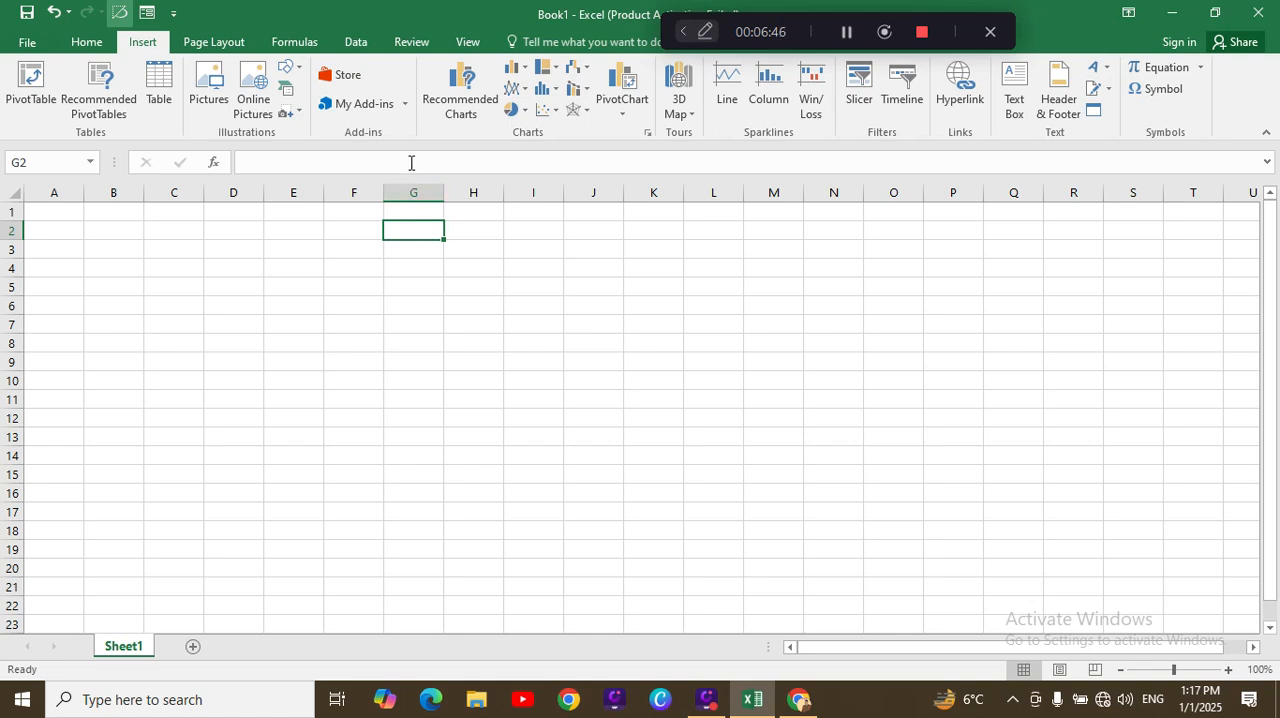
Step: Review the list of personal add-ins in the Office Add-ins dialog and close it
left_click(359, 103)
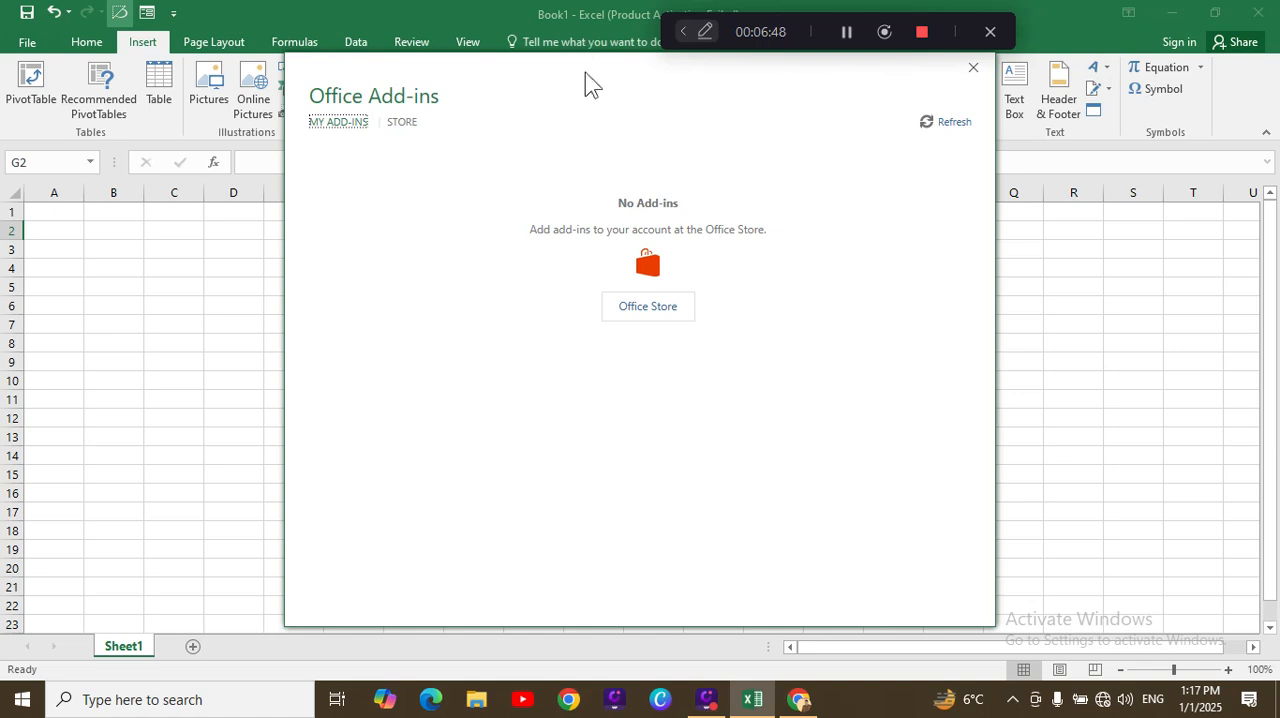
left_click_drag(588, 80, 680, 151)
left_click(973, 67)
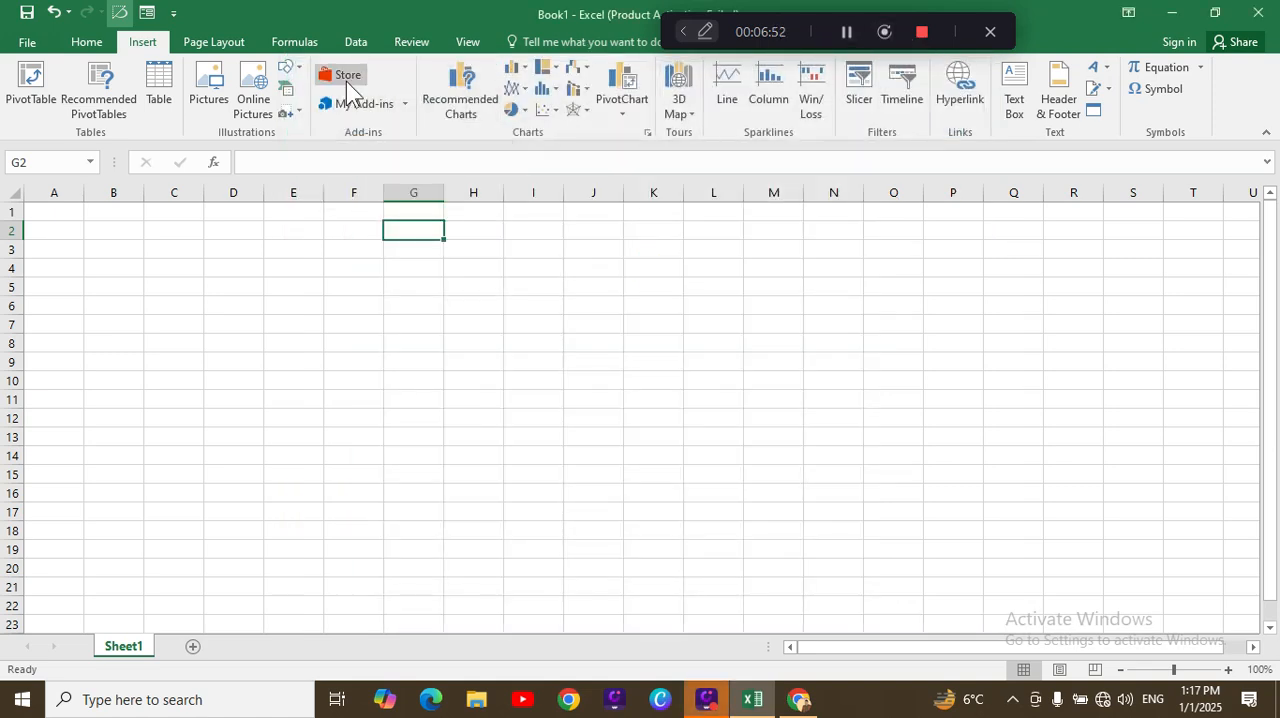
Step: Close the Excel workbook without saving its changes, and close the Chrome window as well
left_click(845, 34)
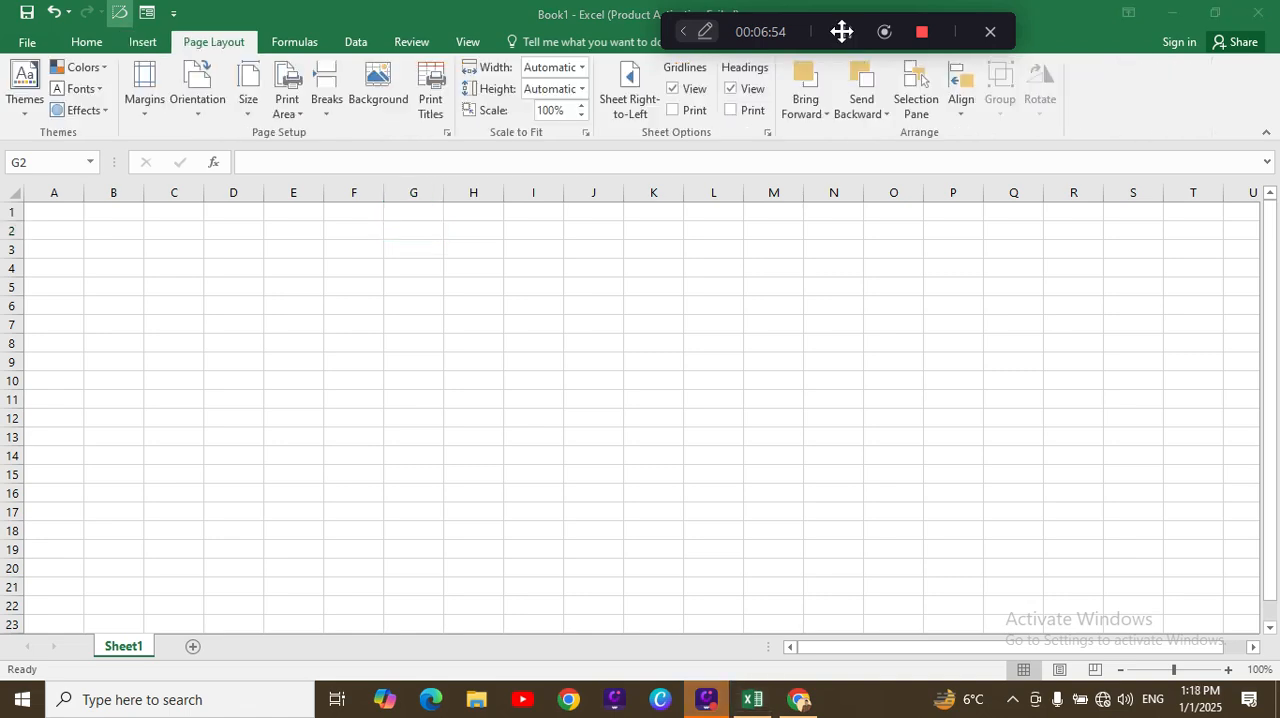
left_click(1258, 12)
left_click(645, 366)
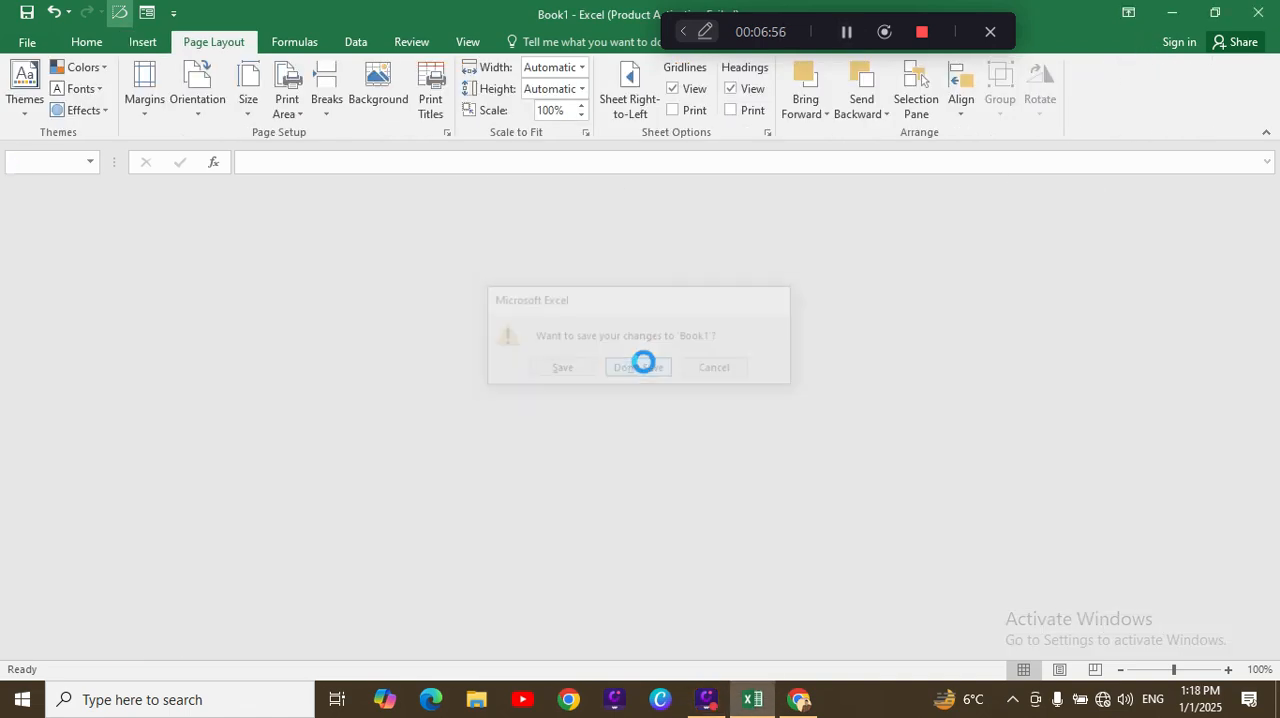
left_click(1257, 12)
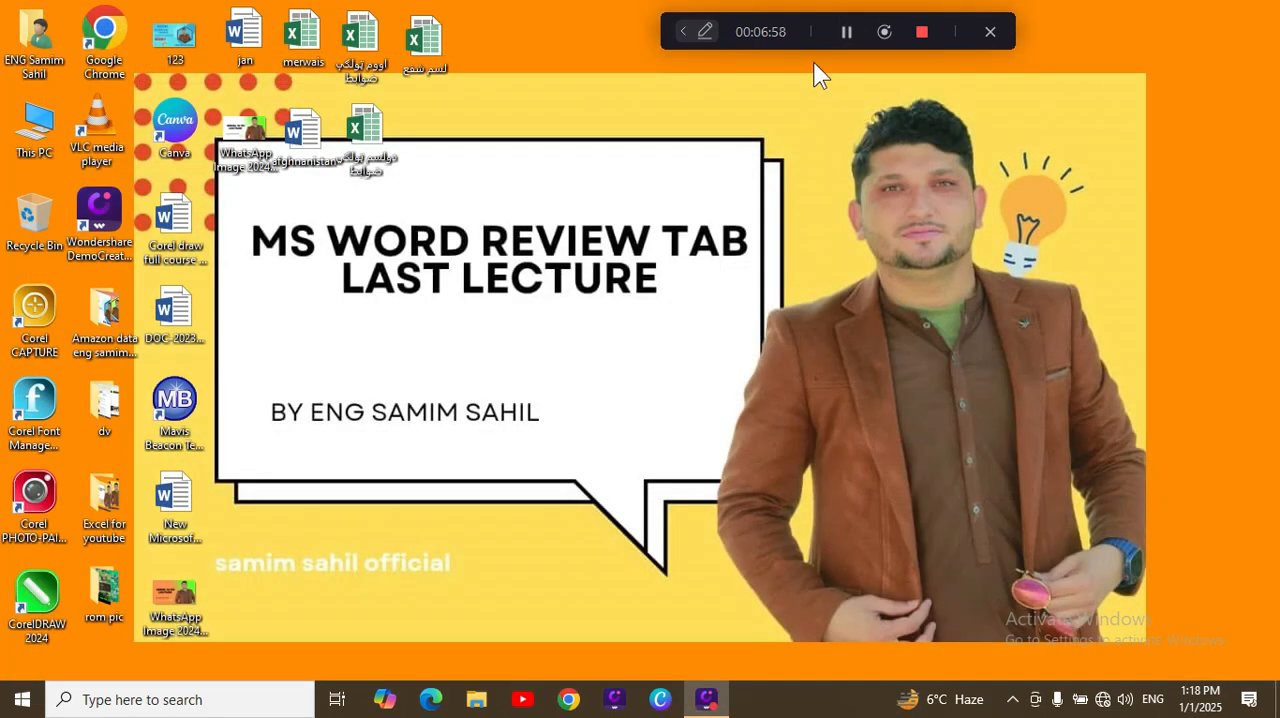